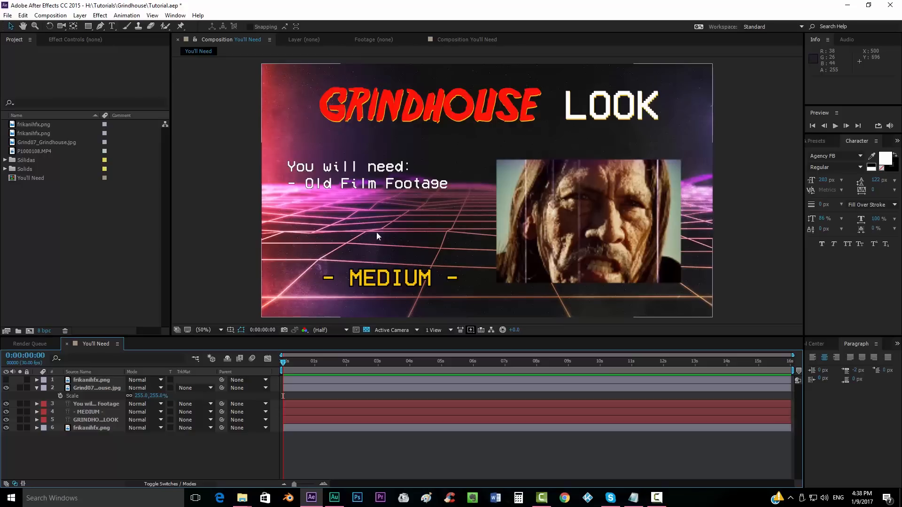
{"action": "left_click", "coordinate": [356, 283]}
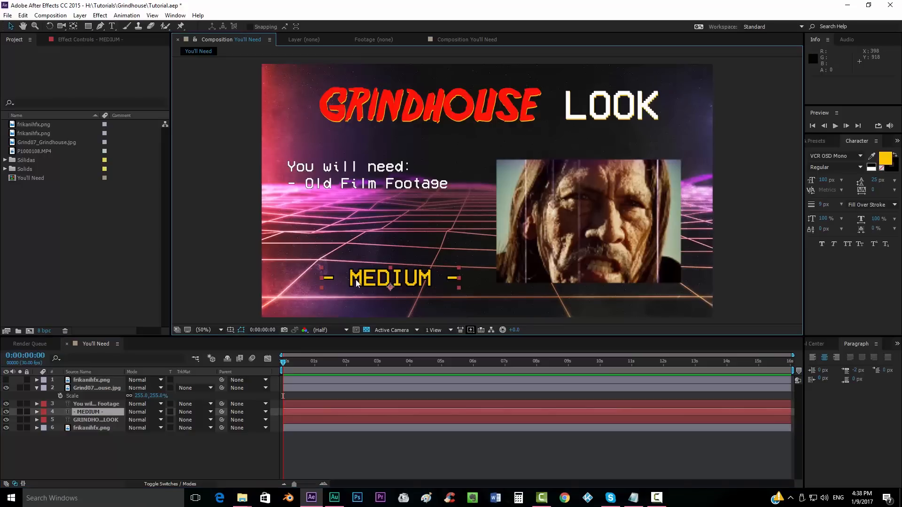
{"action": "left_click", "coordinate": [273, 248]}
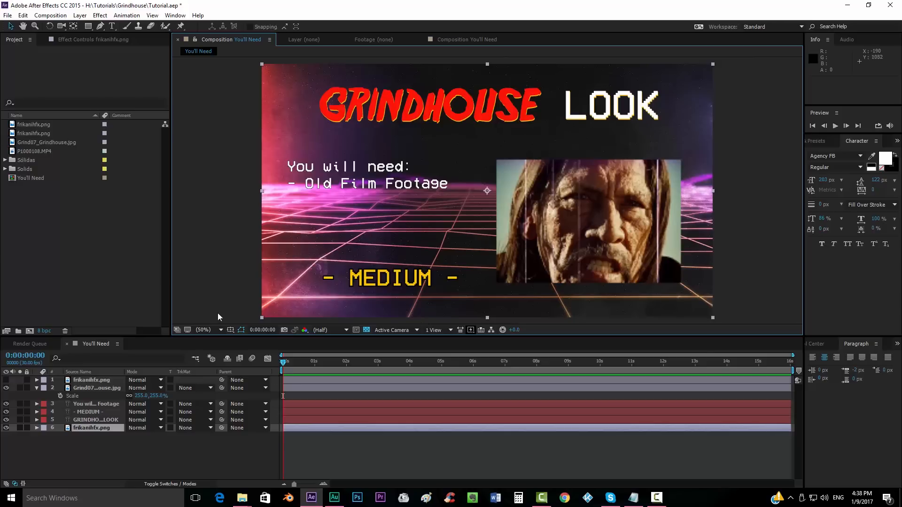
Step: Create a new composition from the P1000108.MP4 clip
{"action": "left_click", "coordinate": [21, 201]}
{"action": "left_click_drag", "start_coordinate": [27, 151], "coordinate": [30, 330]}
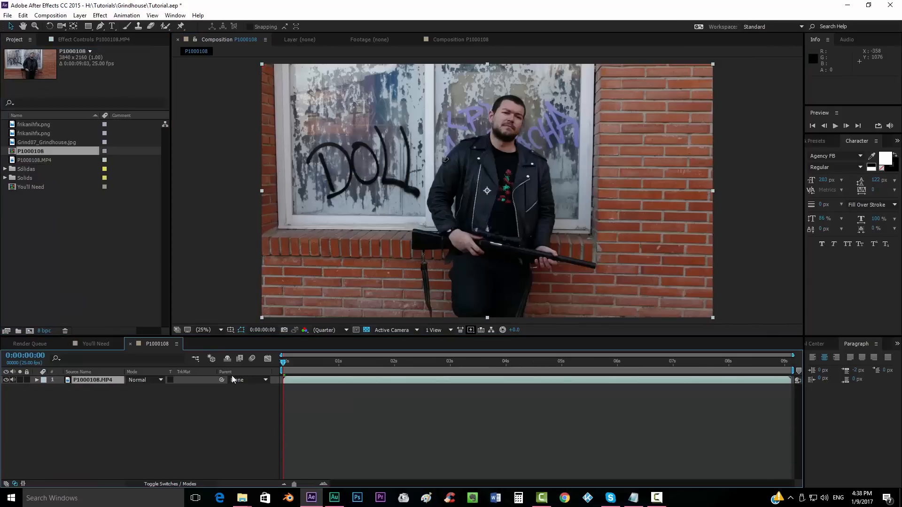
{"action": "left_click", "coordinate": [219, 435]}
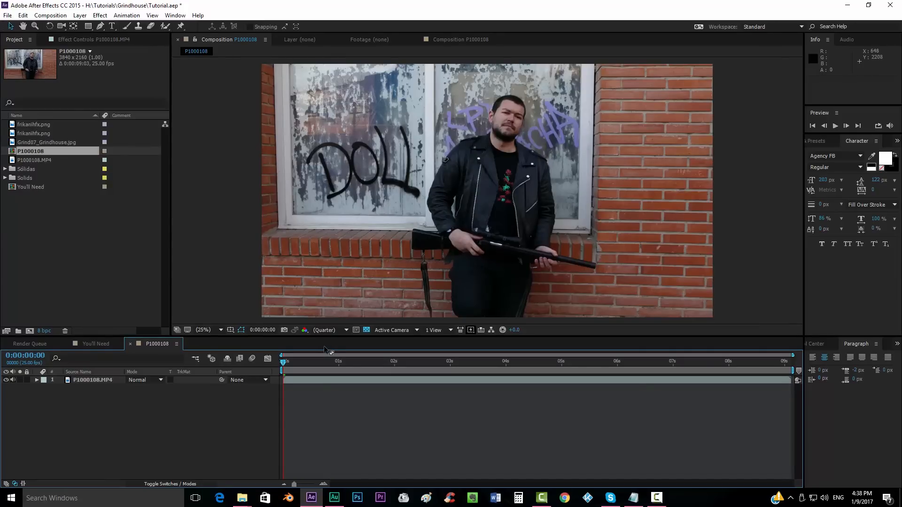
Step: Pre-compose the P1000108.MP4 layer as "footage", moving all attributes into the new composition
{"action": "right_click", "coordinate": [304, 380]}
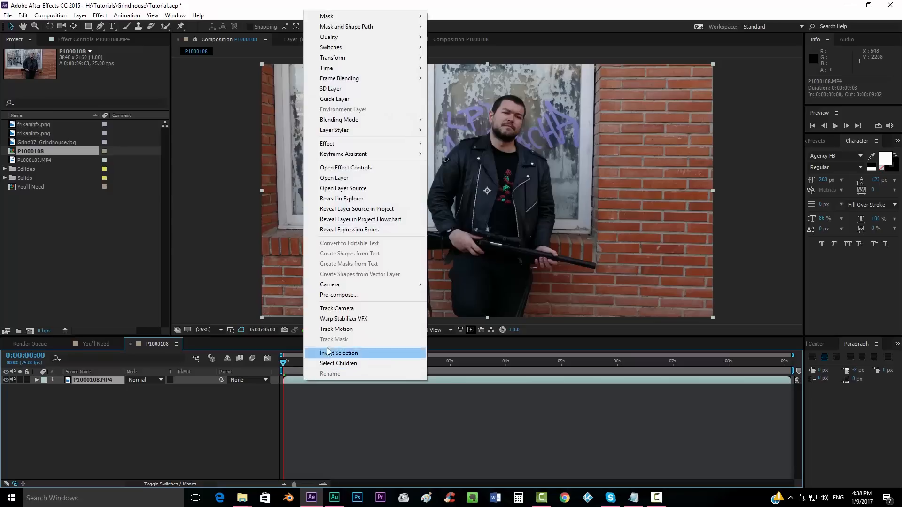
{"action": "left_click", "coordinate": [346, 295]}
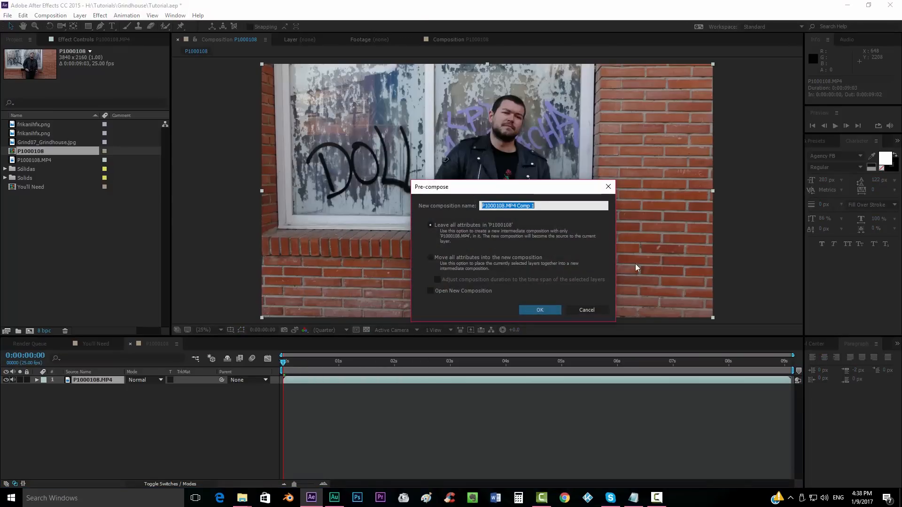
{"action": "left_click", "coordinate": [431, 257]}
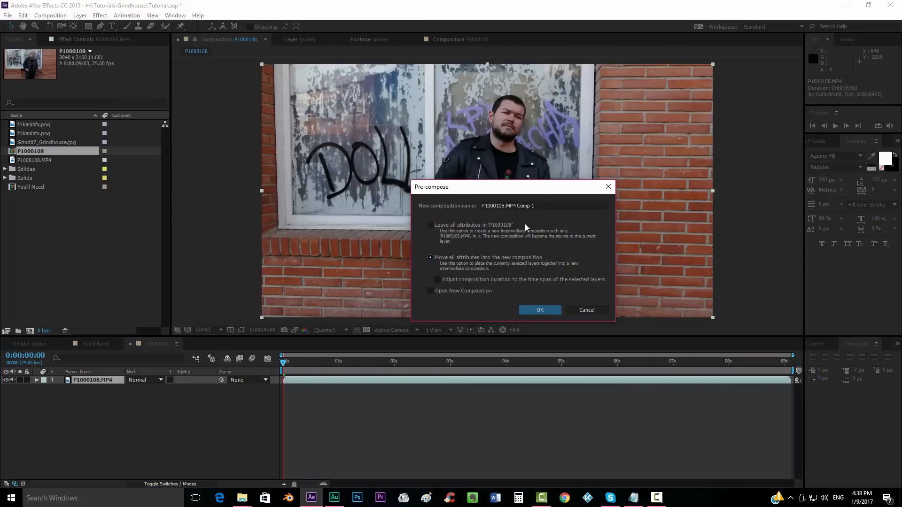
{"action": "left_click_drag", "start_coordinate": [534, 206], "coordinate": [429, 203]}
{"action": "type", "text": "foo"}
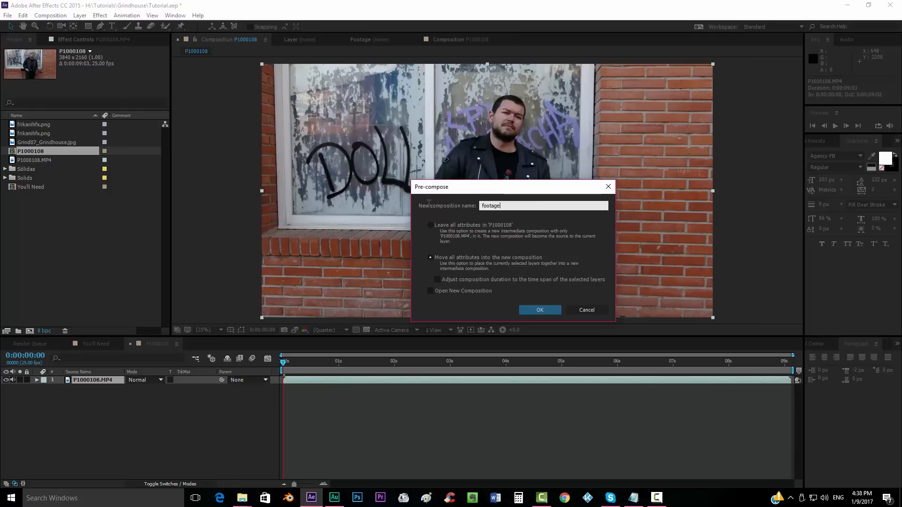
{"action": "type", "text": "tage"}
{"action": "key", "text": "Return"}
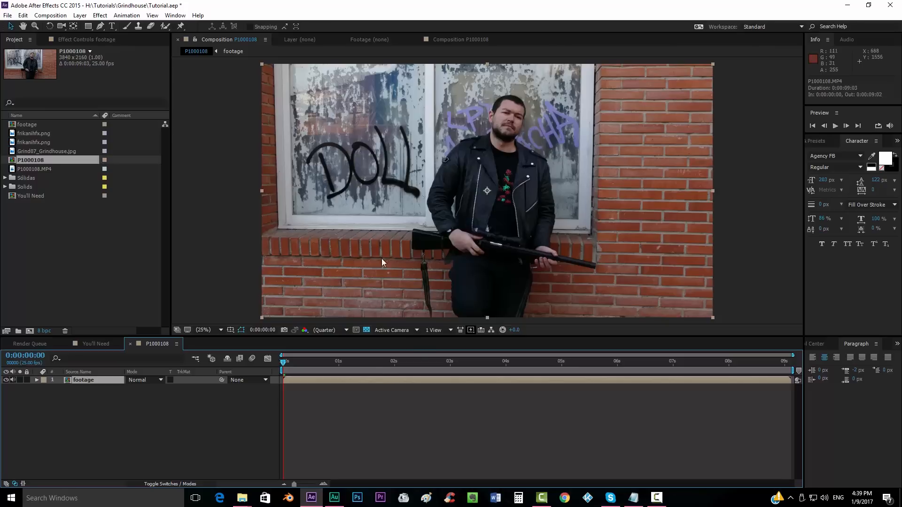
Step: Open the footage pre-composition to view its contents, and return to the P1000108 composition with the footage layer selected
{"action": "double_click", "coordinate": [311, 379]}
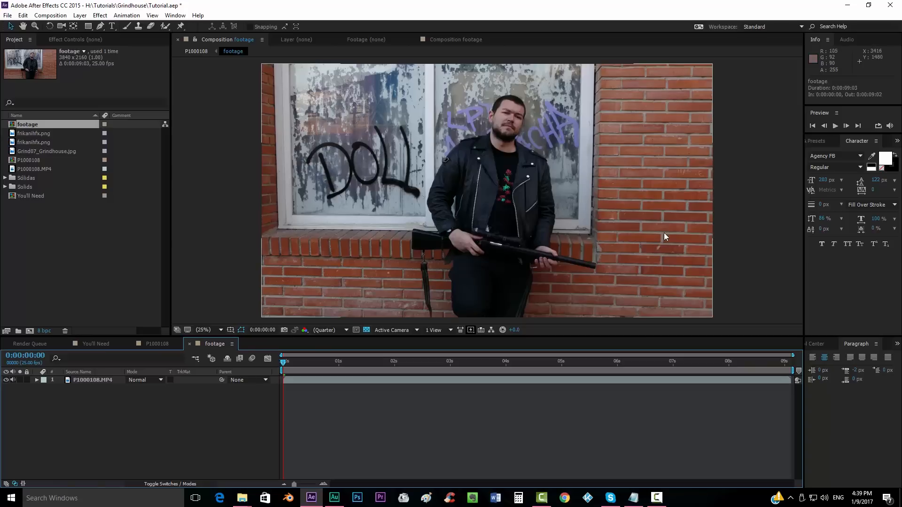
{"action": "left_click", "coordinate": [190, 343]}
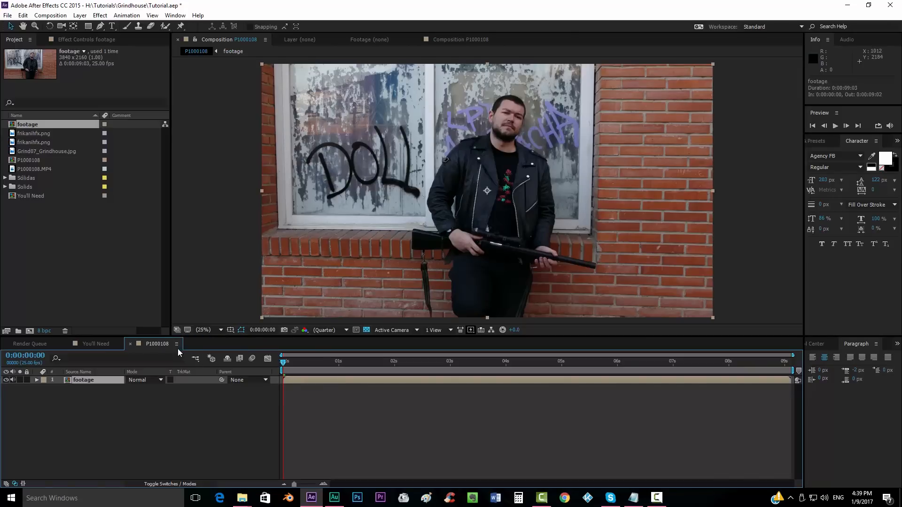
{"action": "left_click", "coordinate": [349, 417]}
{"action": "left_click", "coordinate": [347, 379]}
Step: Set the P1000108 composition's height to 1080 px with the aspect ratio locked to 16:9
{"action": "left_click", "coordinate": [50, 15]}
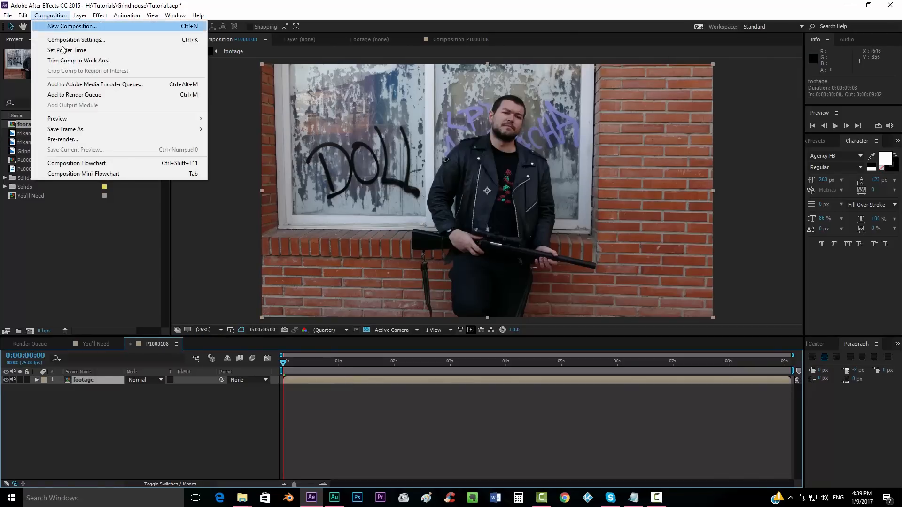
{"action": "left_click", "coordinate": [67, 41]}
{"action": "left_click_drag", "start_coordinate": [75, 6], "coordinate": [457, 100]}
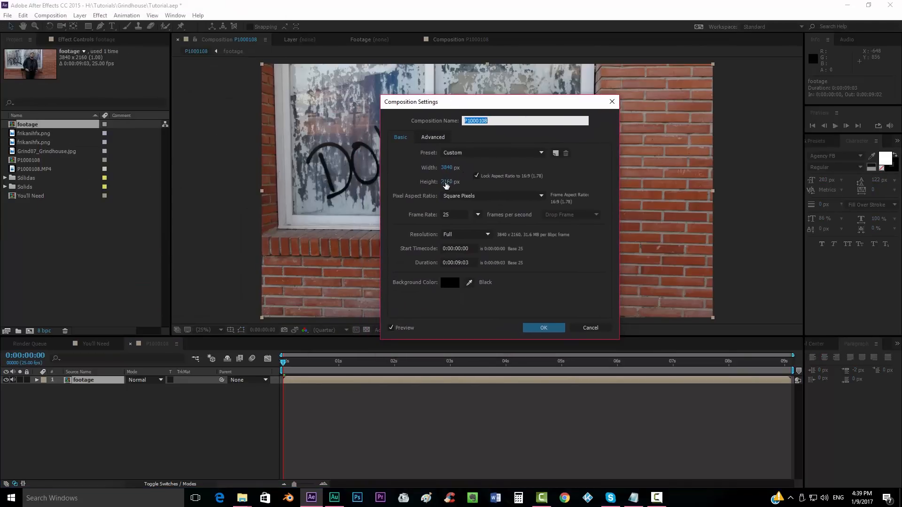
{"action": "left_click", "coordinate": [446, 181]}
{"action": "type", "text": "1080"}
{"action": "key", "text": "Return"}
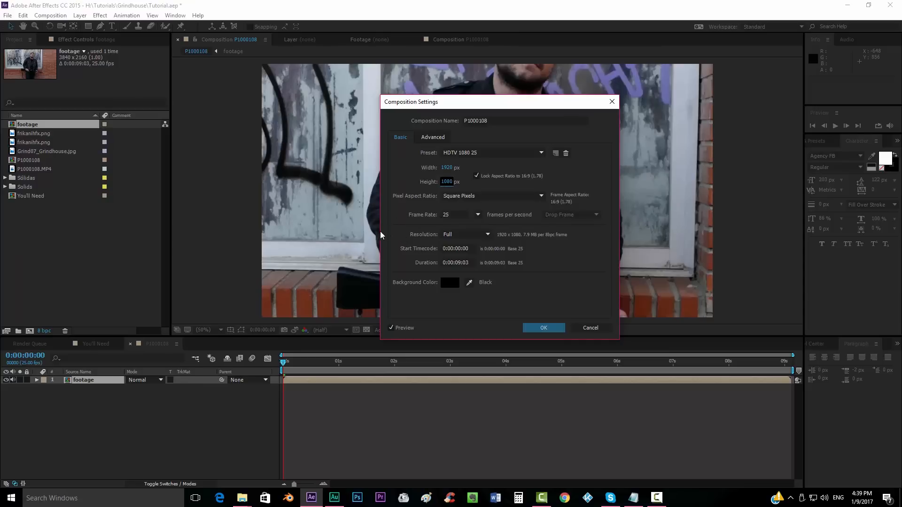
{"action": "left_click", "coordinate": [453, 214]}
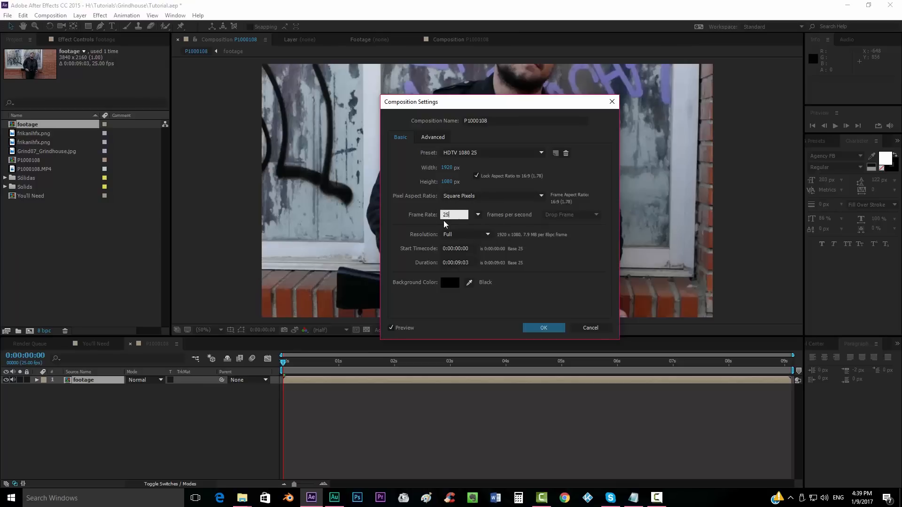
{"action": "left_click", "coordinate": [542, 324]}
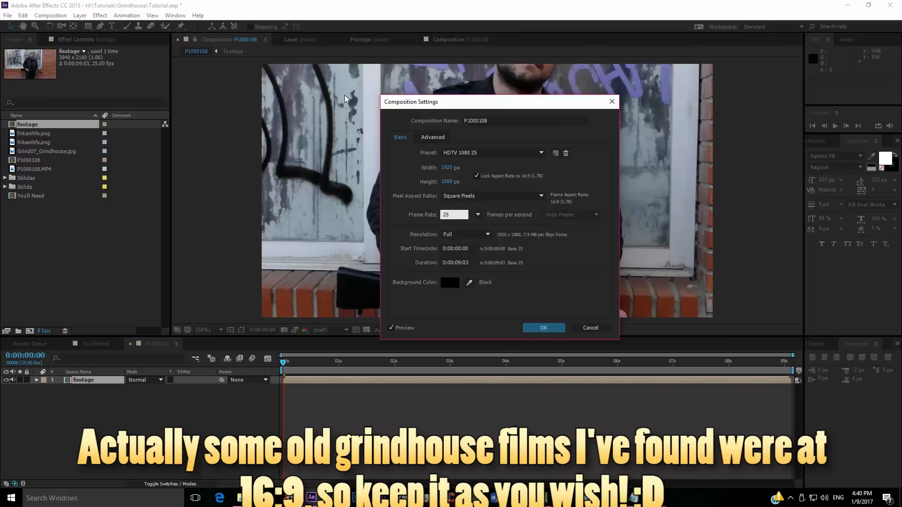
Step: Unlock the aspect ratio, set the composition width to 1440 px, and lock the ratio at 4:3
{"action": "left_click", "coordinate": [476, 177]}
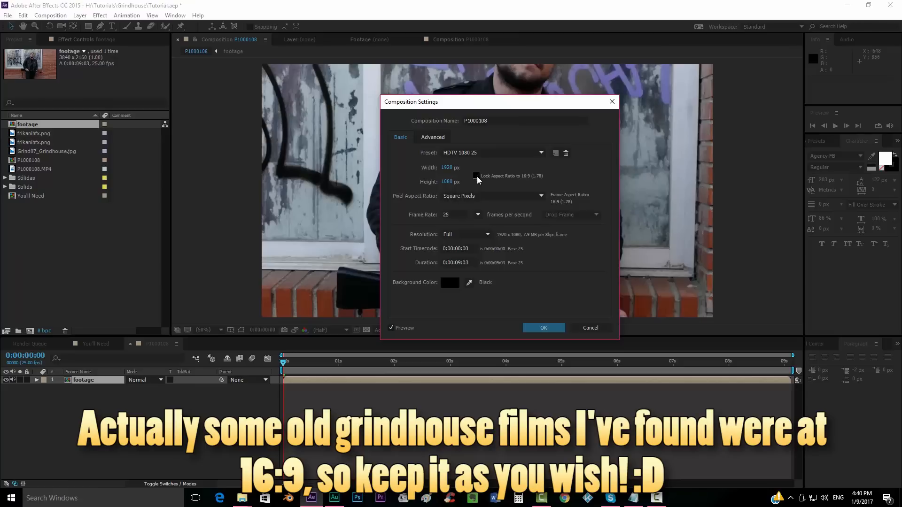
{"action": "left_click", "coordinate": [450, 168]}
{"action": "type", "text": "1440"}
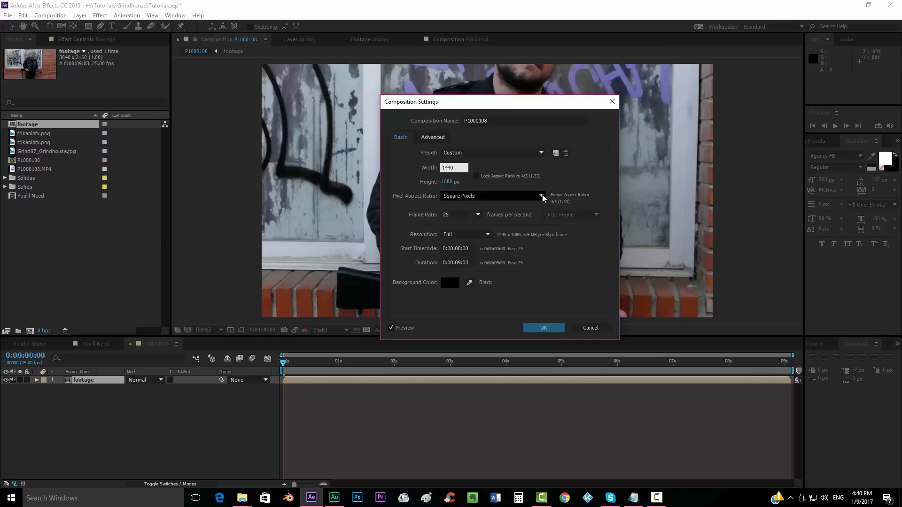
{"action": "left_click", "coordinate": [520, 185]}
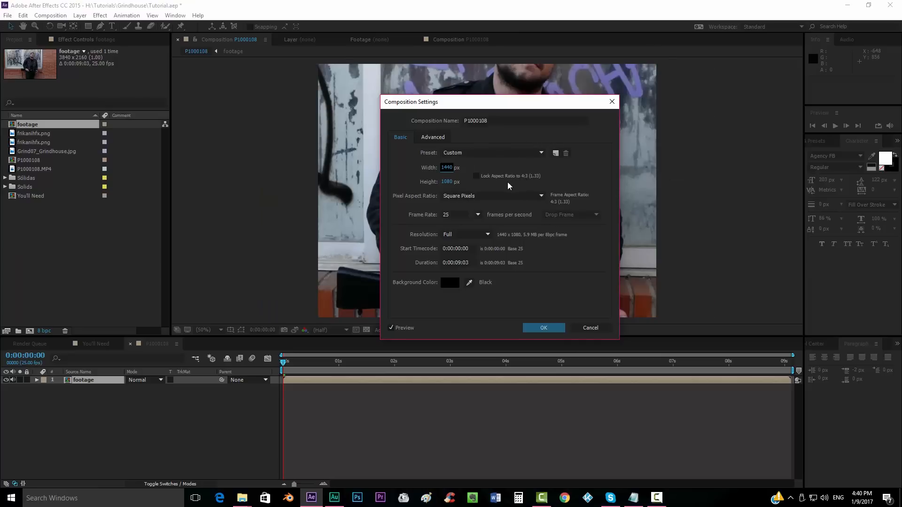
{"action": "left_click", "coordinate": [475, 176]}
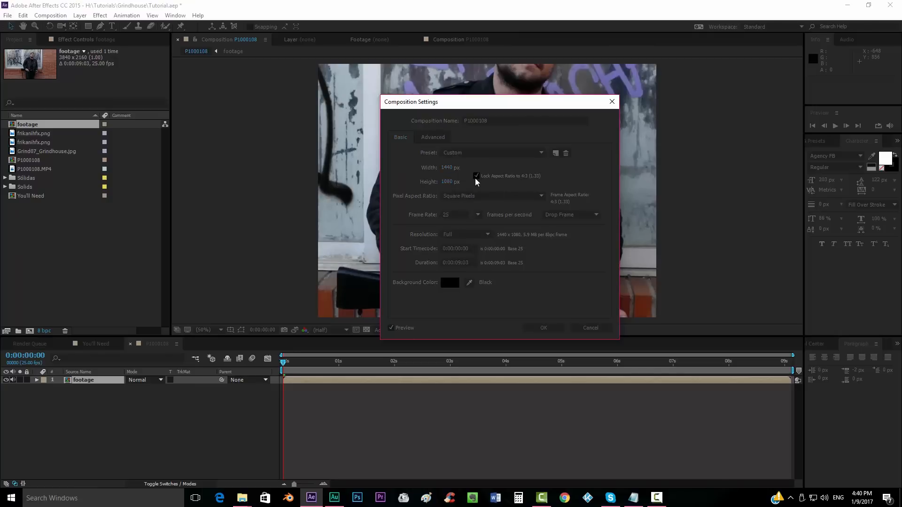
Step: Set the composition height to 480 px at the locked 4:3 ratio and apply the composition settings
{"action": "left_click", "coordinate": [449, 183]}
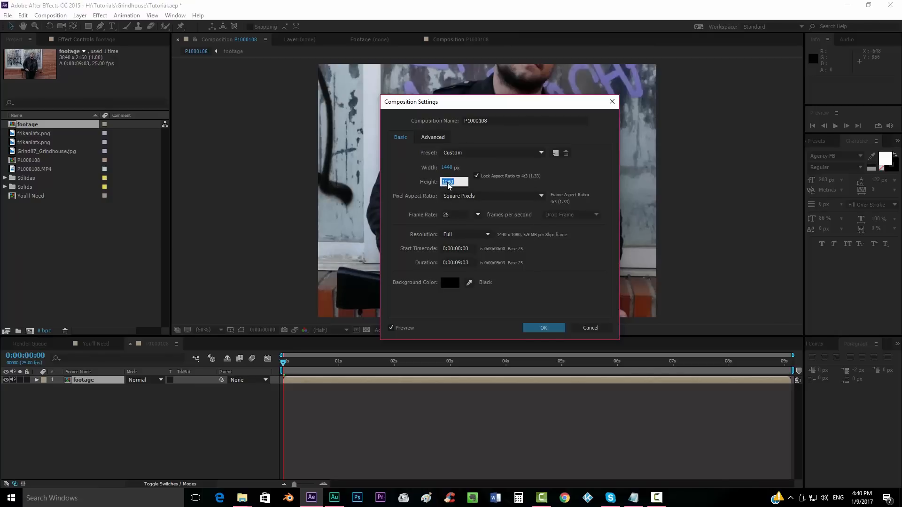
{"action": "type", "text": "480"}
{"action": "key", "text": "Return"}
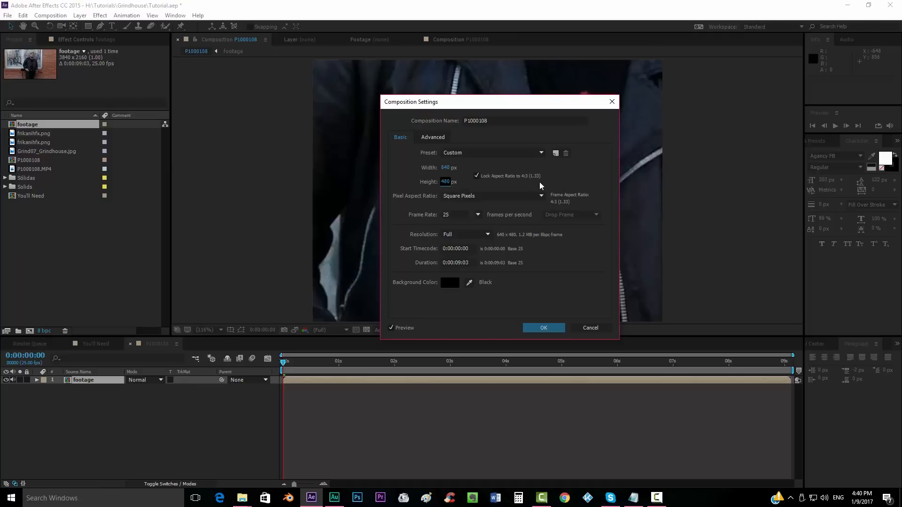
{"action": "left_click", "coordinate": [543, 328]}
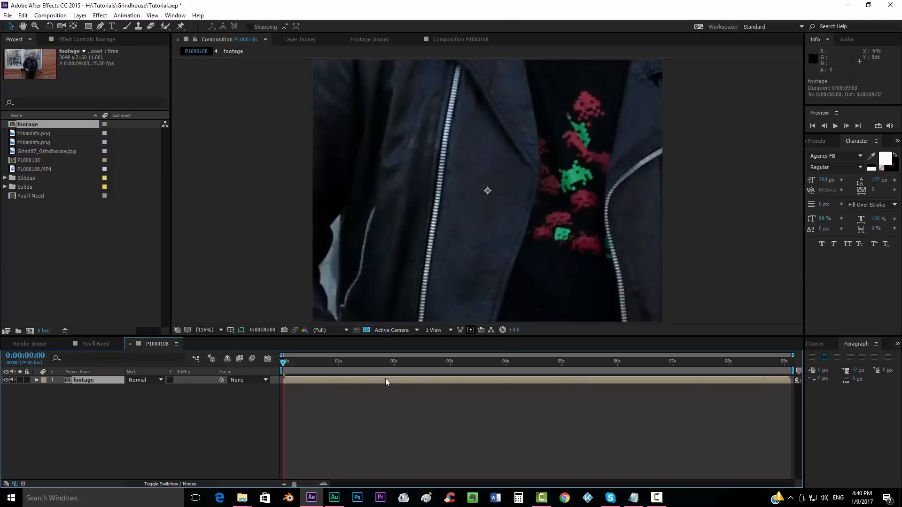
Step: Try fitting the footage layer to the composition in both dimensions, and undo it
{"action": "right_click", "coordinate": [385, 380]}
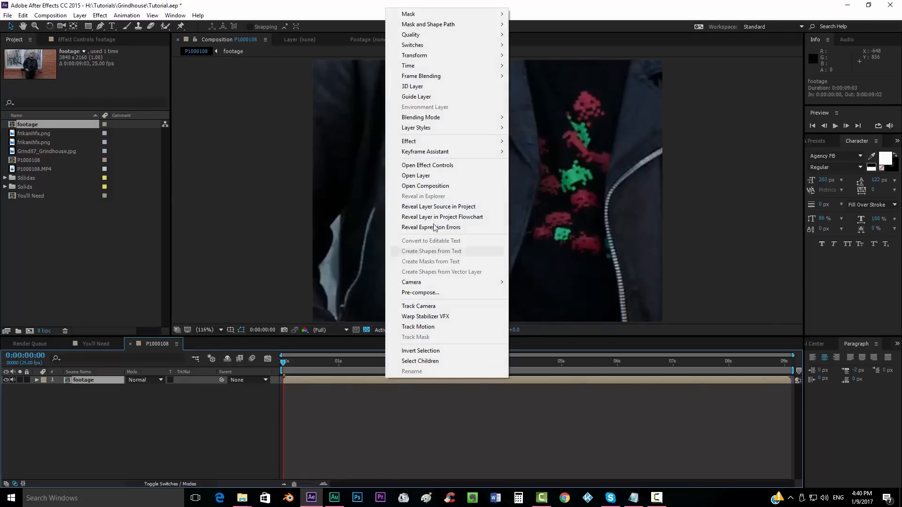
{"action": "mouse_move", "coordinate": [449, 59]}
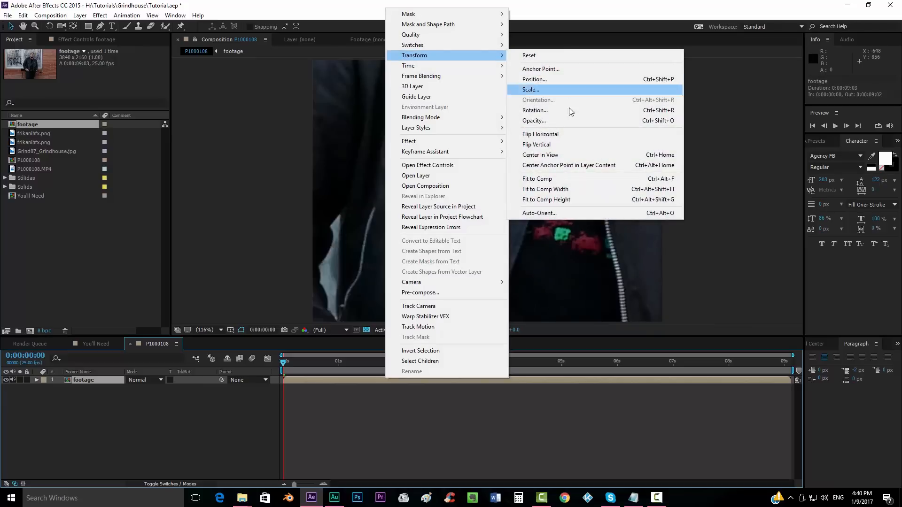
{"action": "left_click", "coordinate": [565, 179]}
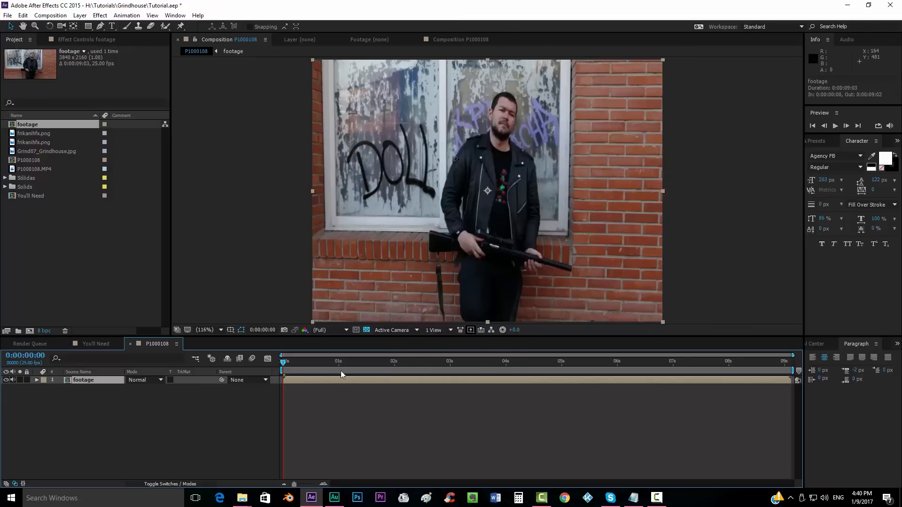
{"action": "key", "text": "ctrl+z"}
Step: Fit the footage layer to the composition's height, keeping its proportions
{"action": "right_click", "coordinate": [331, 378]}
{"action": "mouse_move", "coordinate": [391, 56]}
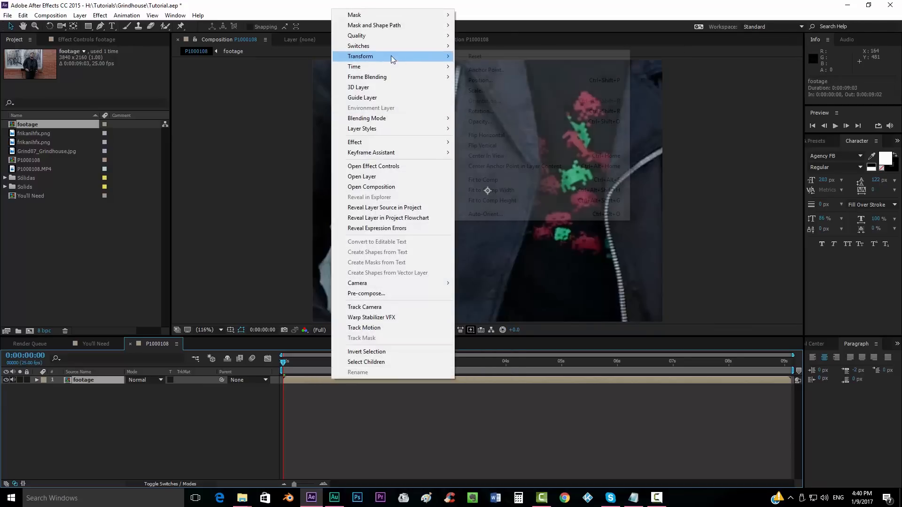
{"action": "left_click", "coordinate": [525, 202]}
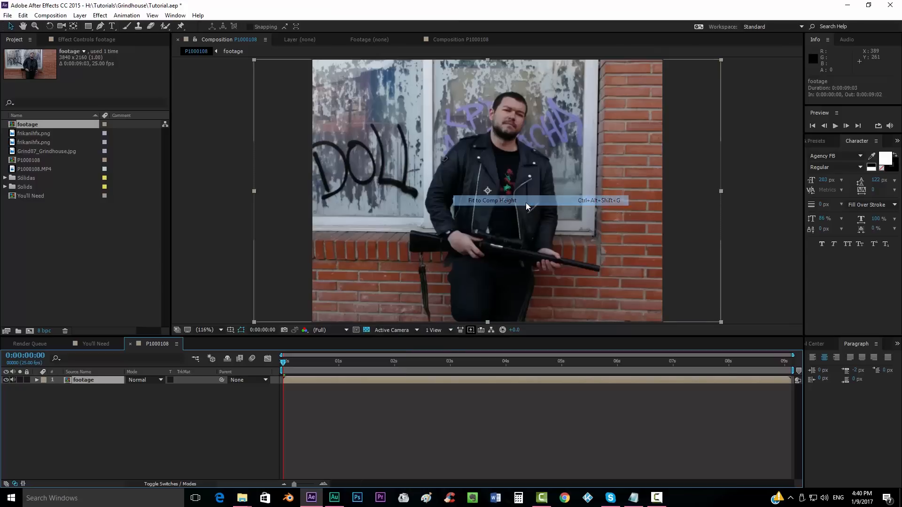
{"action": "left_click", "coordinate": [388, 429]}
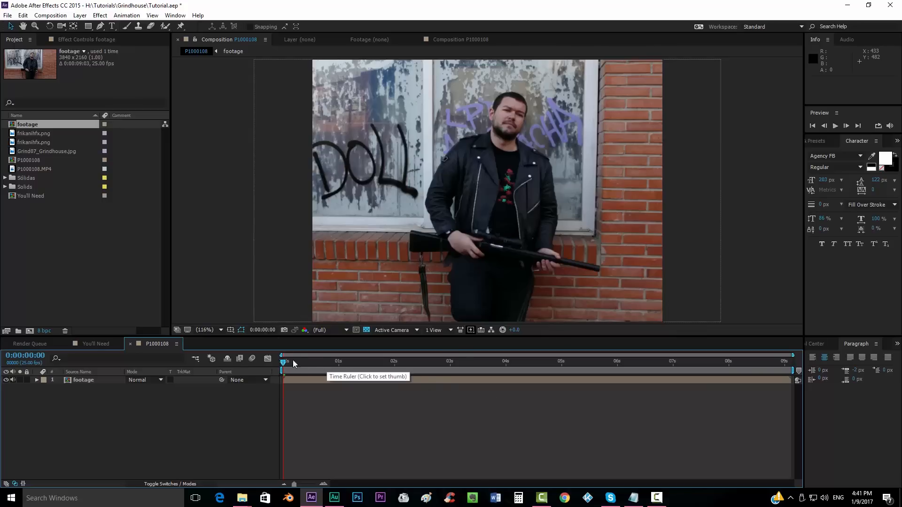
Step: Split the footage layer at 0:00:03:15
{"action": "left_click_drag", "start_coordinate": [436, 364], "coordinate": [484, 369]}
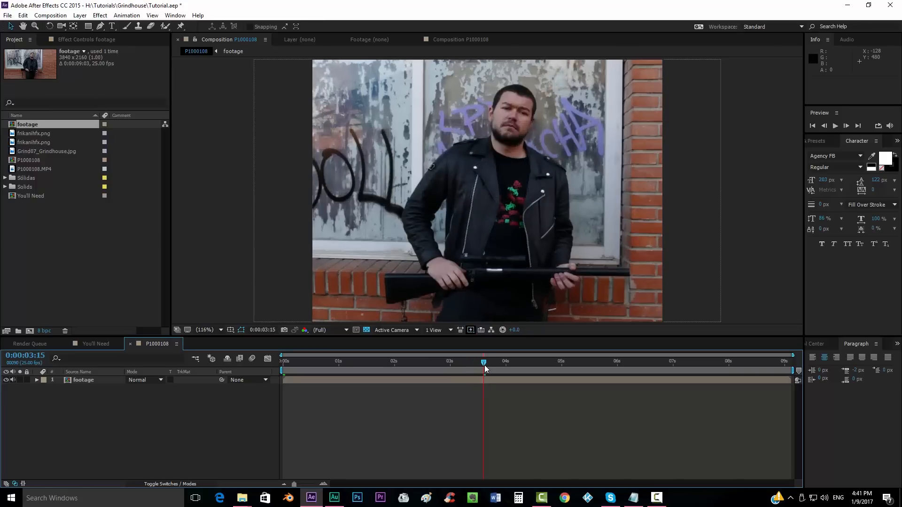
{"action": "left_click", "coordinate": [492, 379]}
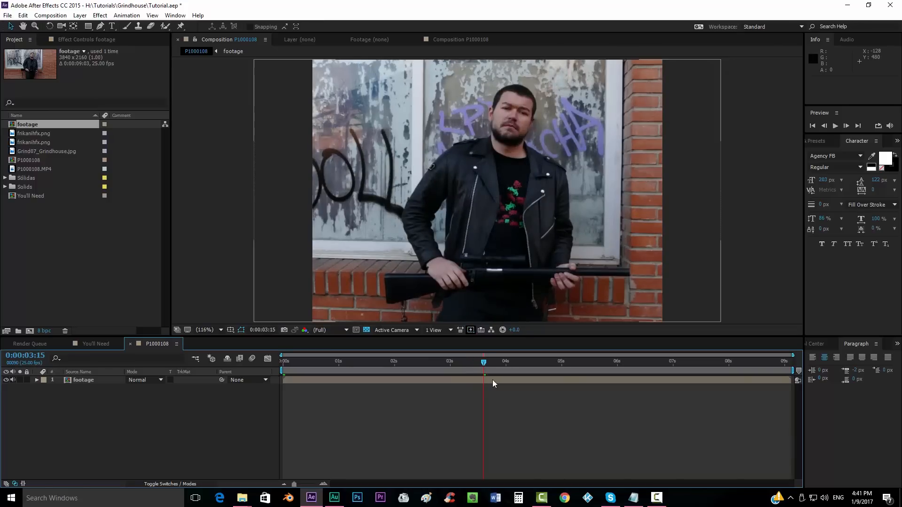
{"action": "key", "text": "ctrl+shift+d"}
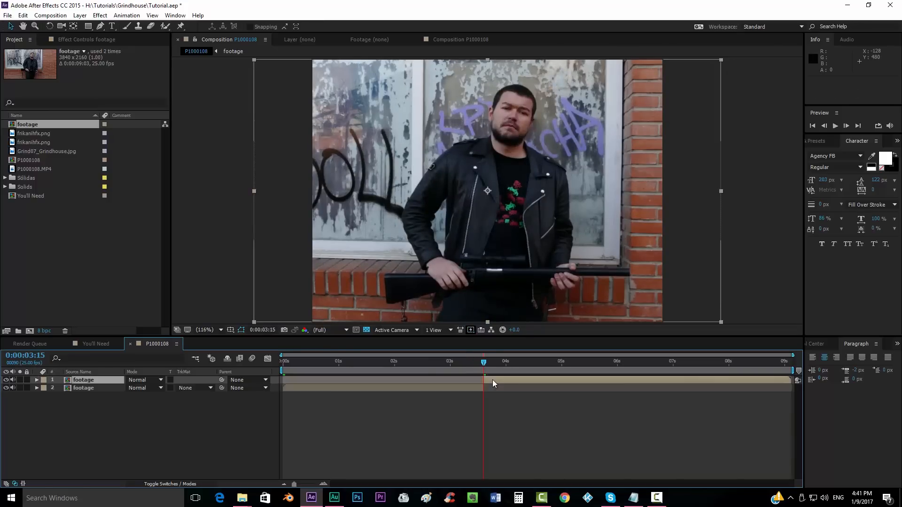
Step: Apply Freeze Frame to the second part of the split footage layer at 0:00:03:15
{"action": "right_click", "coordinate": [492, 379]}
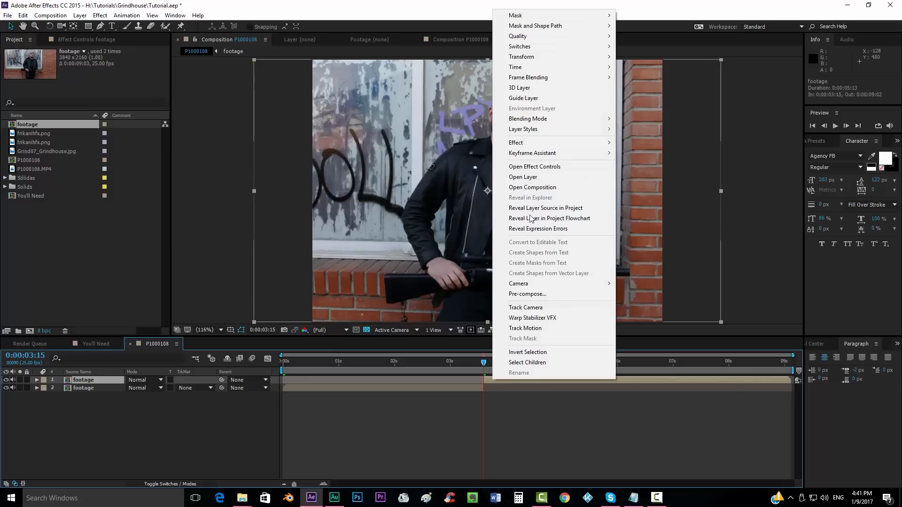
{"action": "mouse_move", "coordinate": [556, 57]}
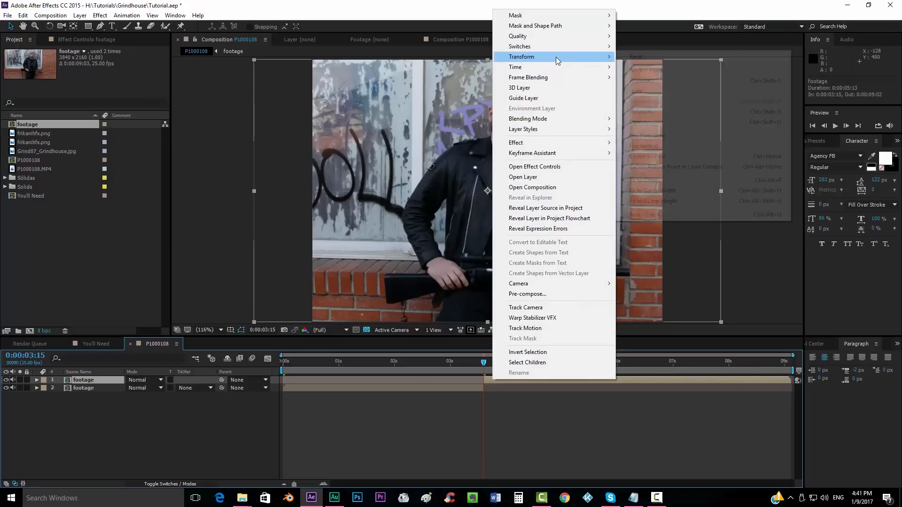
{"action": "left_click", "coordinate": [681, 102]}
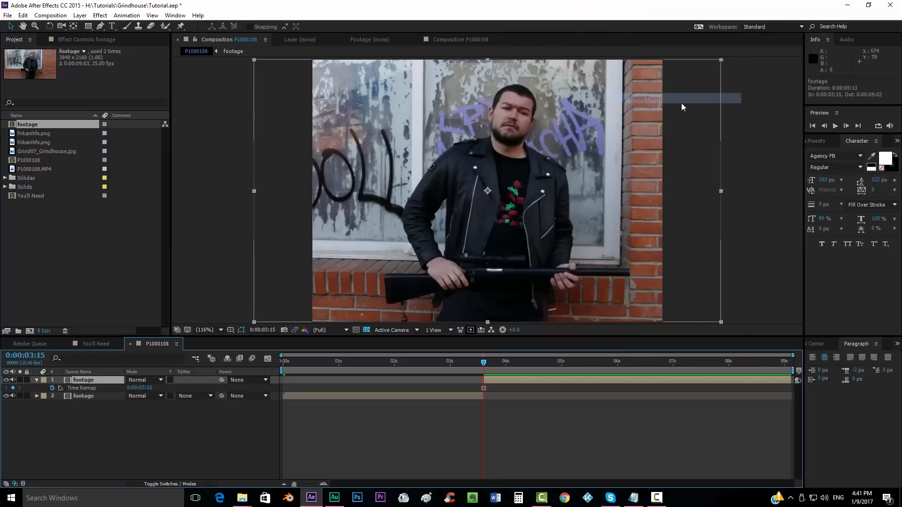
Step: Import title.psd from the Grindhouse folder into the project
{"action": "left_click", "coordinate": [244, 499]}
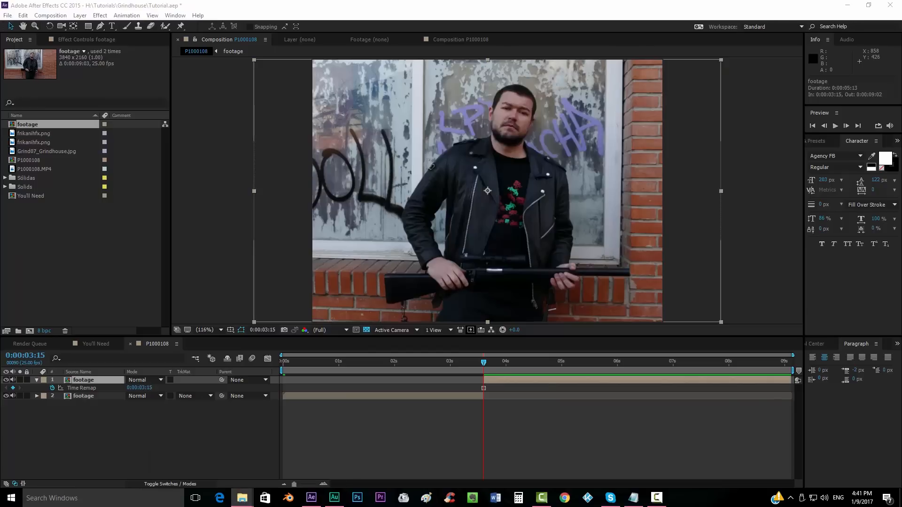
{"action": "left_click_drag", "start_coordinate": [485, 190], "coordinate": [59, 258]}
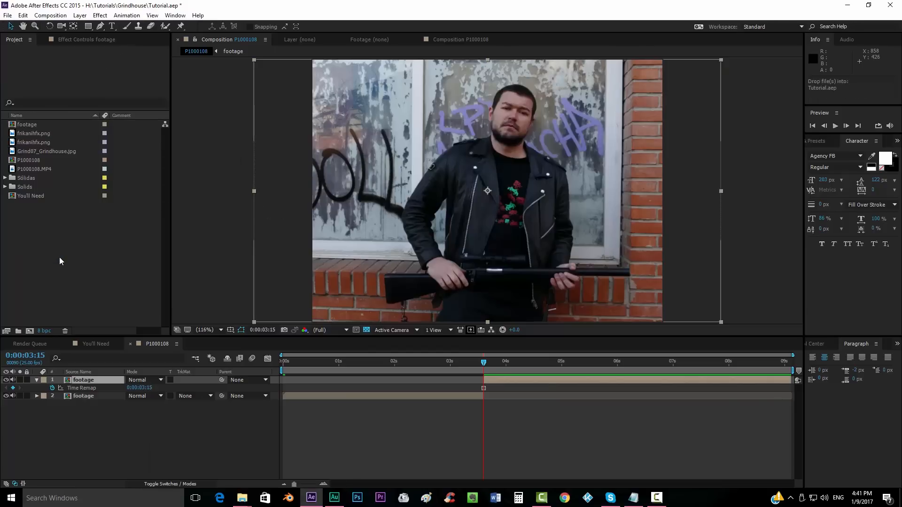
{"action": "left_click", "coordinate": [110, 133]}
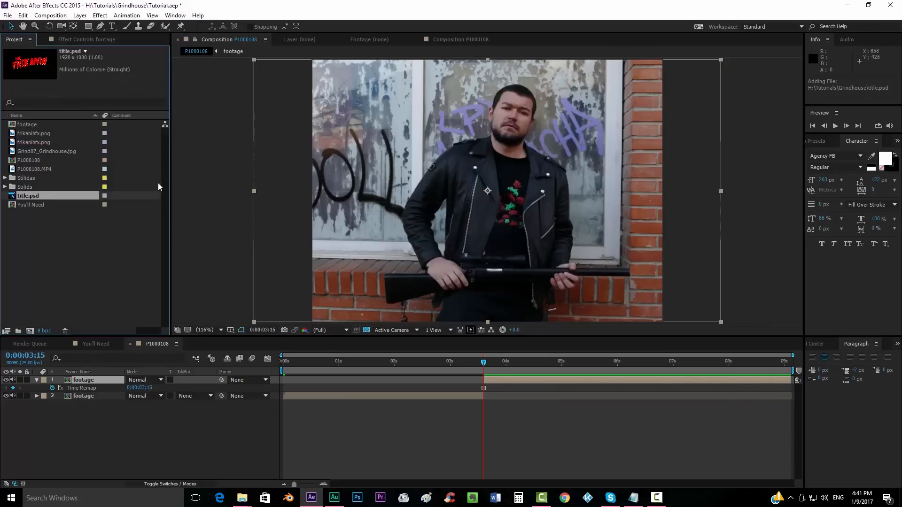
Step: Place title.psd above the footage layers in the P1000108 composition and scale it to 41%
{"action": "left_click_drag", "start_coordinate": [34, 196], "coordinate": [83, 378]}
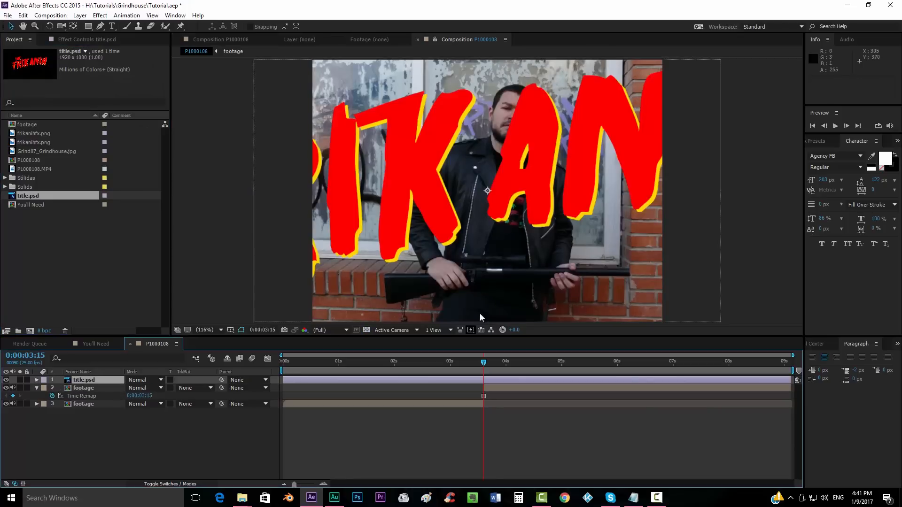
{"action": "key", "text": "s"}
{"action": "left_click_drag", "start_coordinate": [161, 389], "coordinate": [133, 394]}
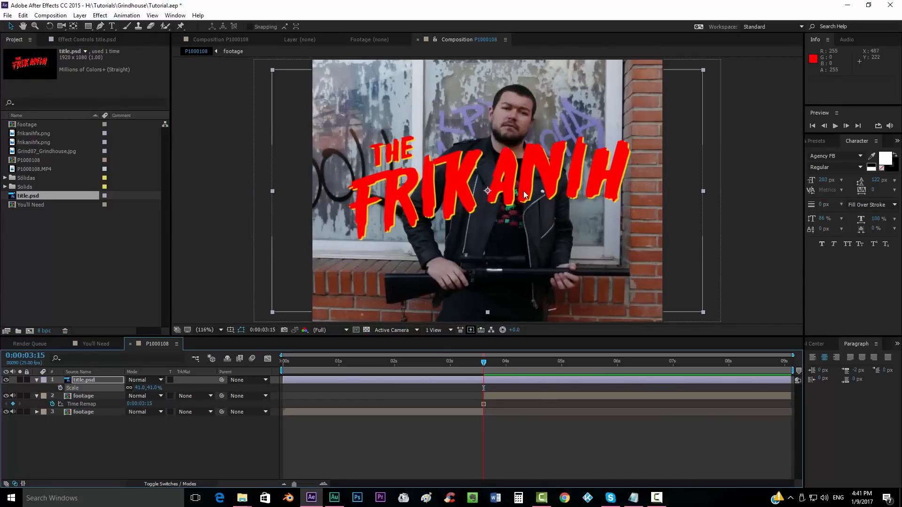
Step: Split the title layer at 0:00:03:15 and delete the part before the freeze frame
{"action": "left_click", "coordinate": [486, 383]}
{"action": "key", "text": "ctrl+shift+d"}
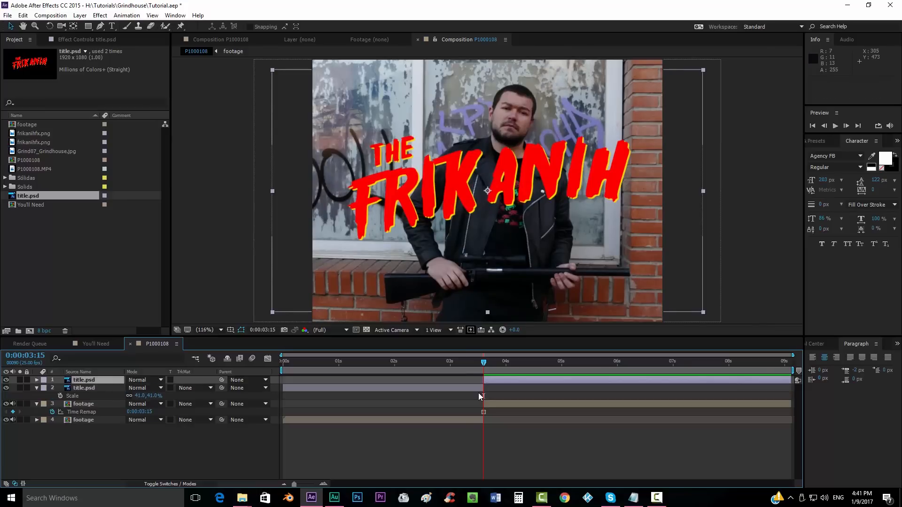
{"action": "left_click", "coordinate": [478, 389]}
{"action": "key", "text": "Delete"}
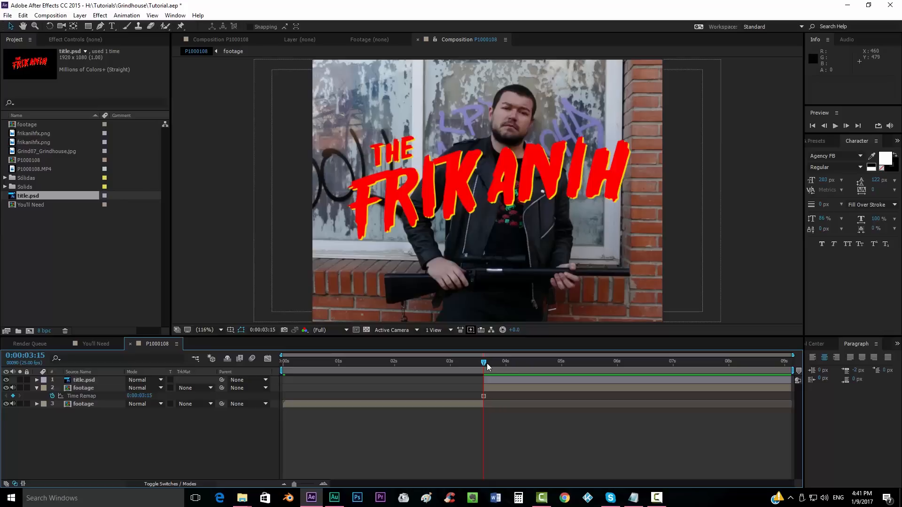
Step: Pre-compose the title and both footage layers into a composition named effects, moving all attributes into it
{"action": "left_click_drag", "start_coordinate": [400, 362], "coordinate": [518, 368]}
{"action": "left_click", "coordinate": [633, 498]}
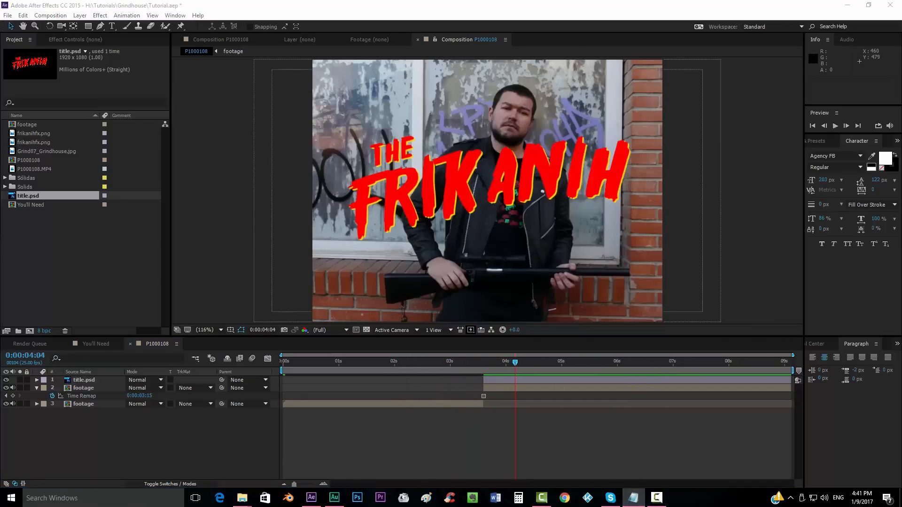
{"action": "left_click", "coordinate": [495, 379]}
{"action": "left_click", "coordinate": [451, 406], "text": "shift"}
{"action": "right_click", "coordinate": [451, 404]}
{"action": "left_click", "coordinate": [490, 319]}
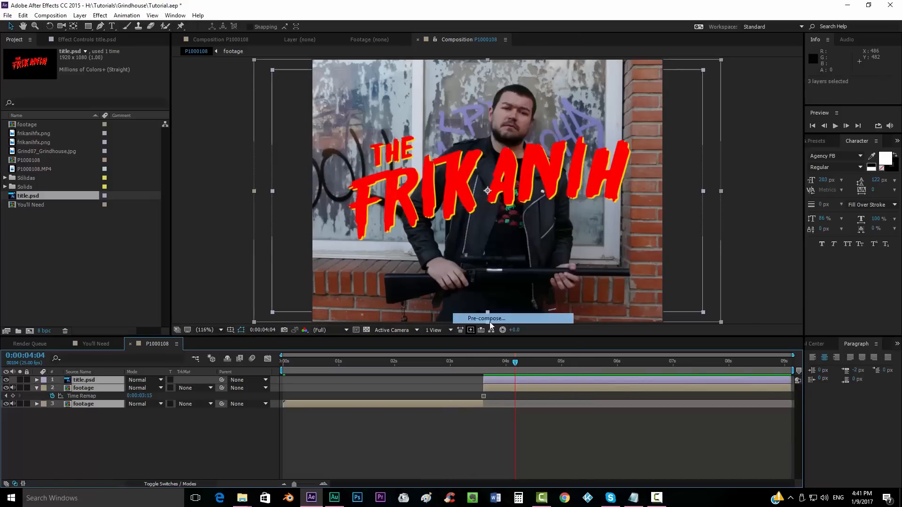
{"action": "type", "text": "effects"}
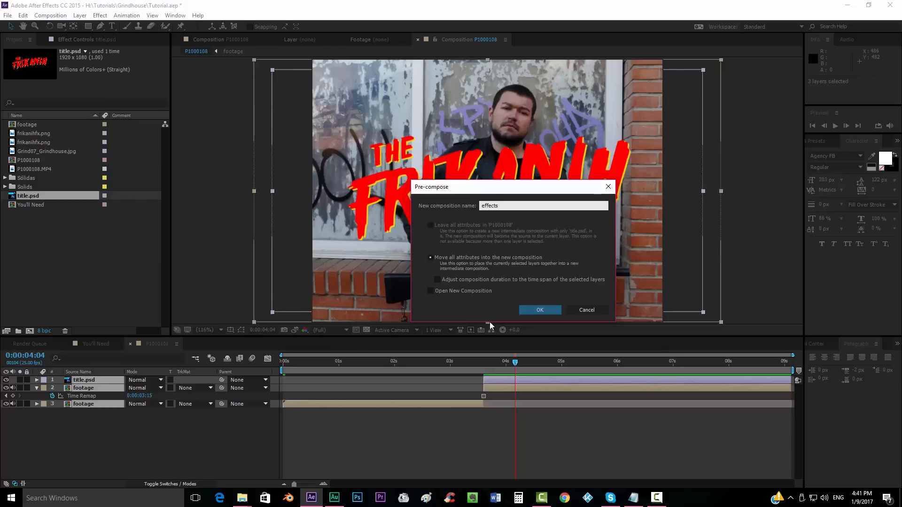
{"action": "key", "text": "Return"}
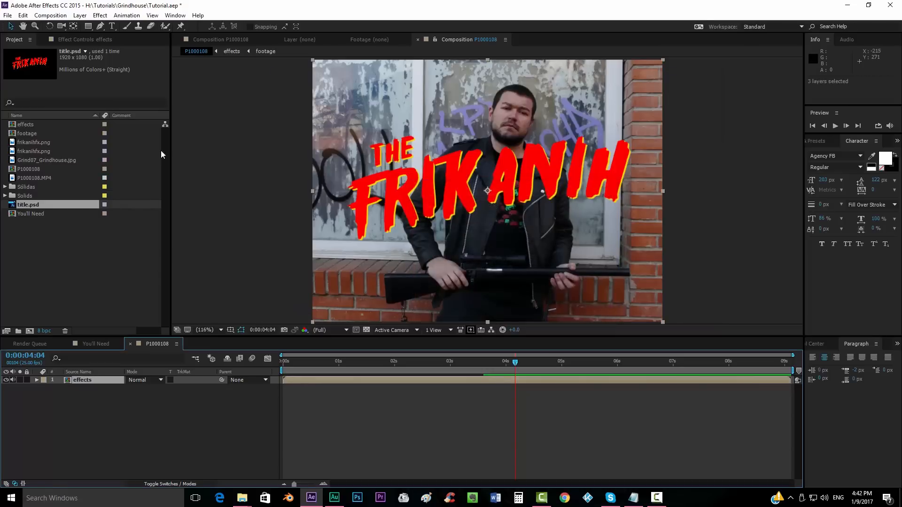
Step: Create a new adjustment layer above the effects layer
{"action": "left_click", "coordinate": [79, 15]}
{"action": "mouse_move", "coordinate": [91, 31]}
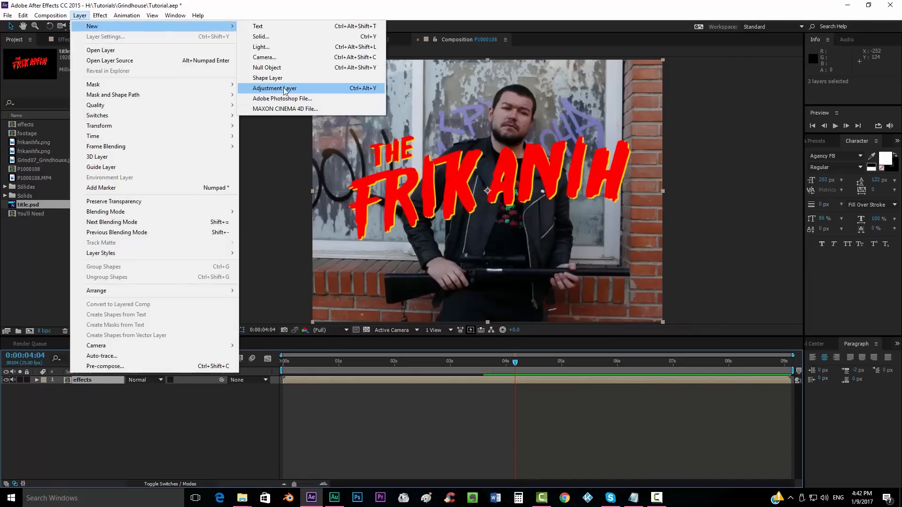
{"action": "left_click", "coordinate": [283, 88]}
Step: Apply Brightness & Contrast to the adjustment layer and set its contrast to 40
{"action": "left_click", "coordinate": [821, 138]}
{"action": "left_click", "coordinate": [832, 153]}
{"action": "type", "text": "contrast"}
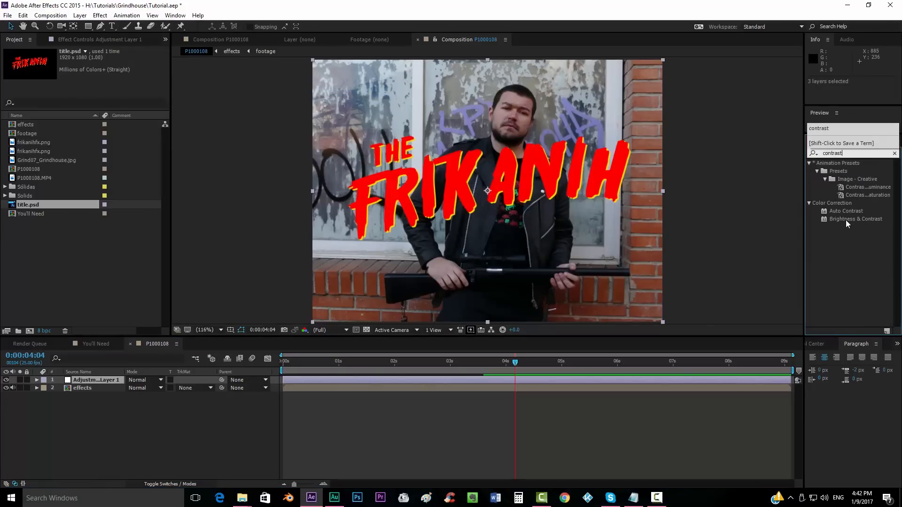
{"action": "left_click_drag", "start_coordinate": [847, 220], "coordinate": [498, 379]}
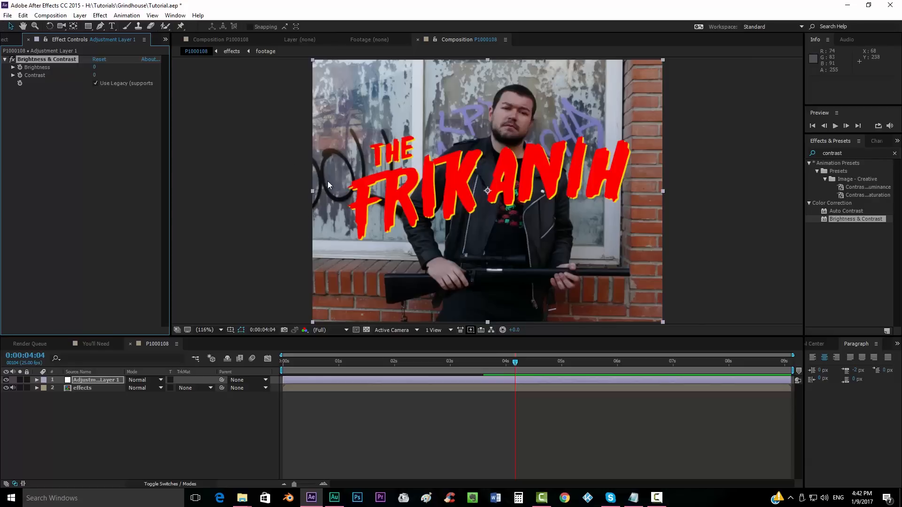
{"action": "left_click", "coordinate": [96, 76]}
{"action": "type", "text": "40"}
{"action": "key", "text": "Return"}
{"action": "left_click", "coordinate": [69, 104]}
Step: Duplicate the Brightness & Contrast effect and set the copy's contrast to -20
{"action": "left_click", "coordinate": [57, 60]}
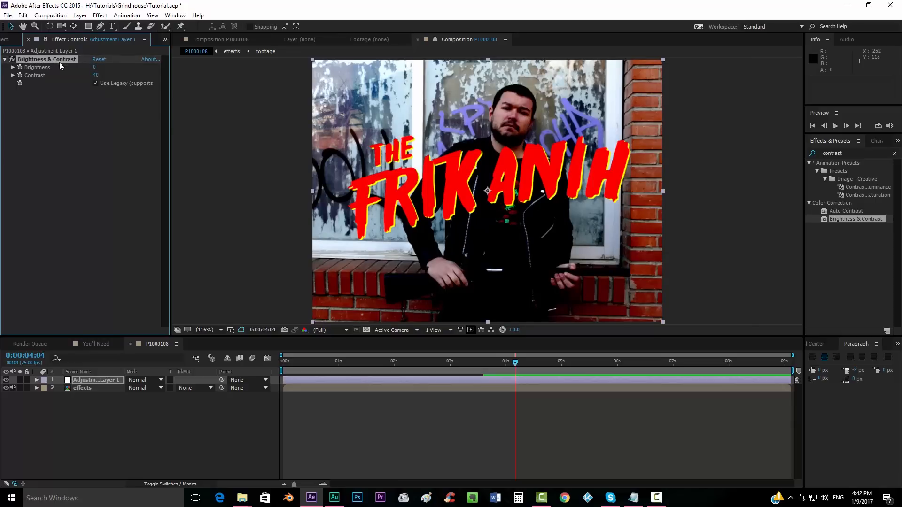
{"action": "key", "text": "ctrl+d"}
{"action": "left_click", "coordinate": [95, 108]}
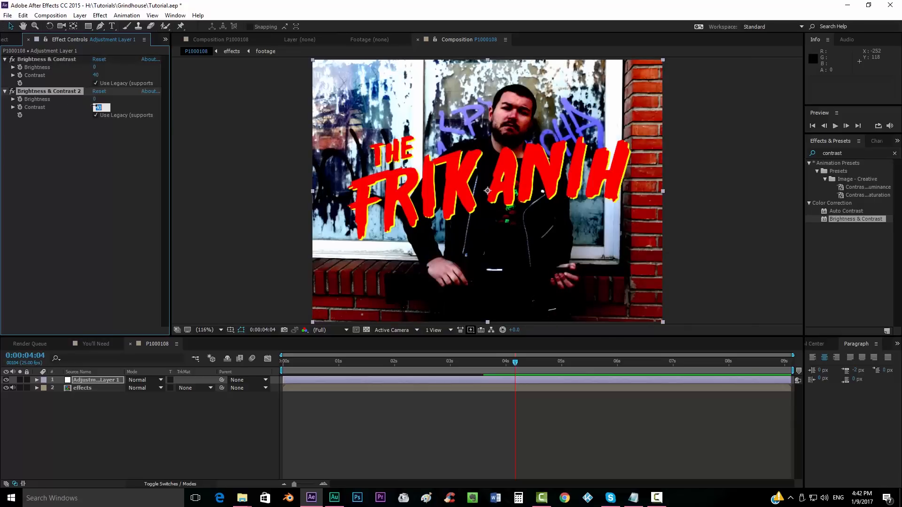
{"action": "key", "text": "Return"}
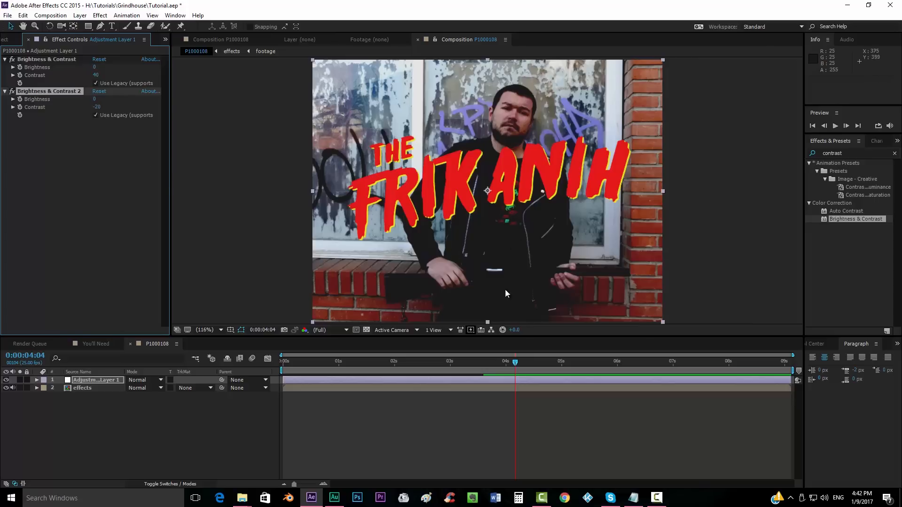
Step: Inspect the jacket's dark areas up close while testing the second effect's contrast, and set it back to -20
{"action": "scroll", "coordinate": [515, 281], "scroll_direction": "up", "scroll_amount": 5}
{"action": "left_click_drag", "start_coordinate": [525, 207], "coordinate": [526, 206]}
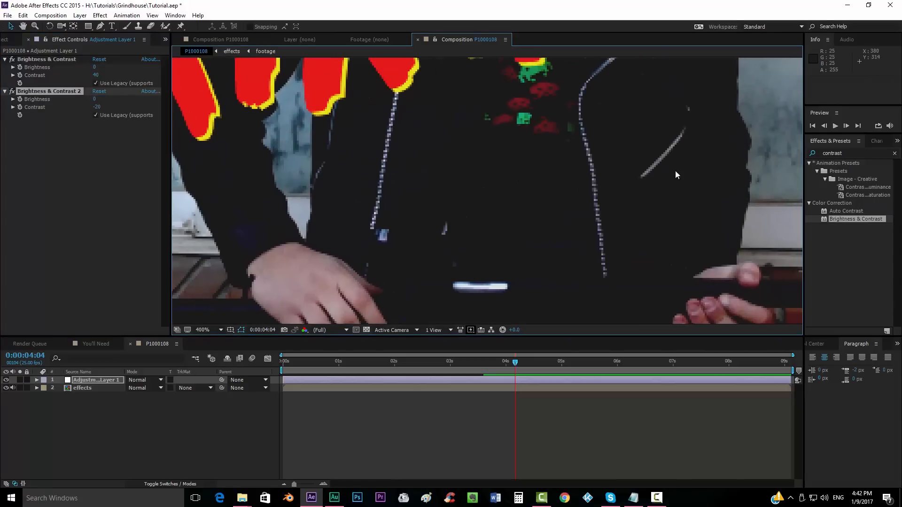
{"action": "left_click_drag", "start_coordinate": [98, 109], "coordinate": [93, 107]}
{"action": "left_click", "coordinate": [97, 109]}
{"action": "type", "text": "-20"}
{"action": "key", "text": "Return"}
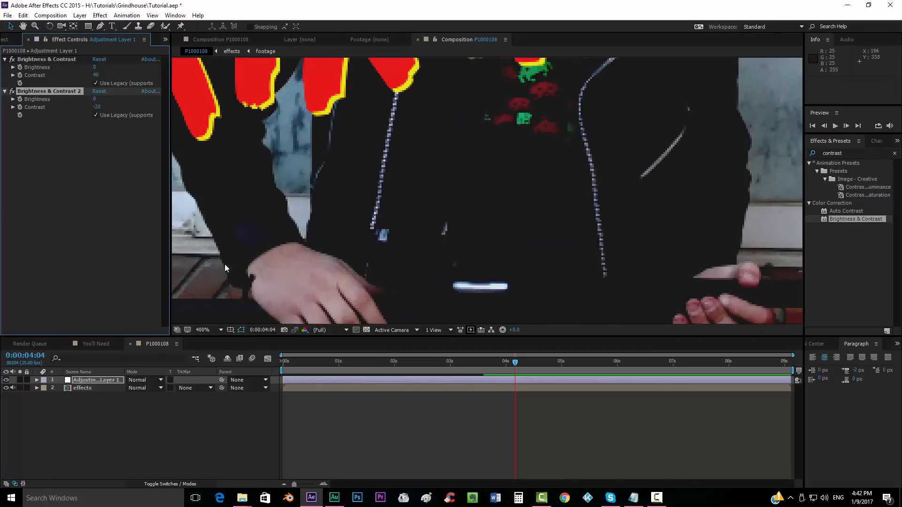
{"action": "left_click", "coordinate": [205, 330]}
{"action": "left_click", "coordinate": [226, 161]}
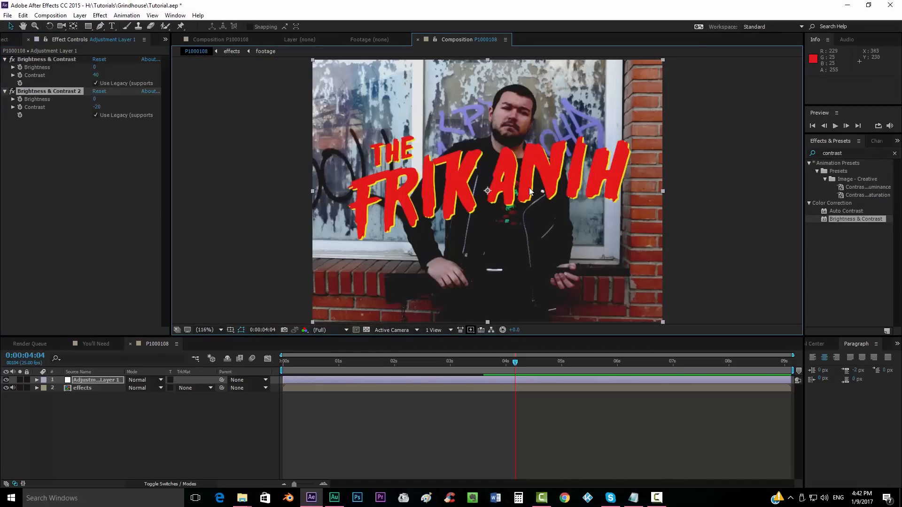
Step: Apply Tint below the second Brightness & Contrast effect and map black to the very dark green 001601
{"action": "left_click", "coordinate": [832, 153]}
{"action": "type", "text": "tint"}
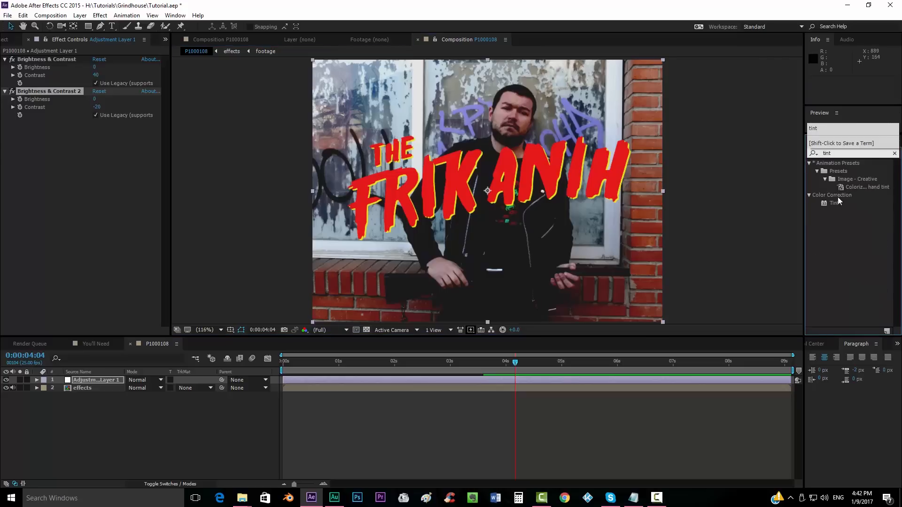
{"action": "left_click_drag", "start_coordinate": [834, 205], "coordinate": [80, 165]}
{"action": "left_click", "coordinate": [97, 131]}
{"action": "left_click_drag", "start_coordinate": [145, 112], "coordinate": [181, 133]}
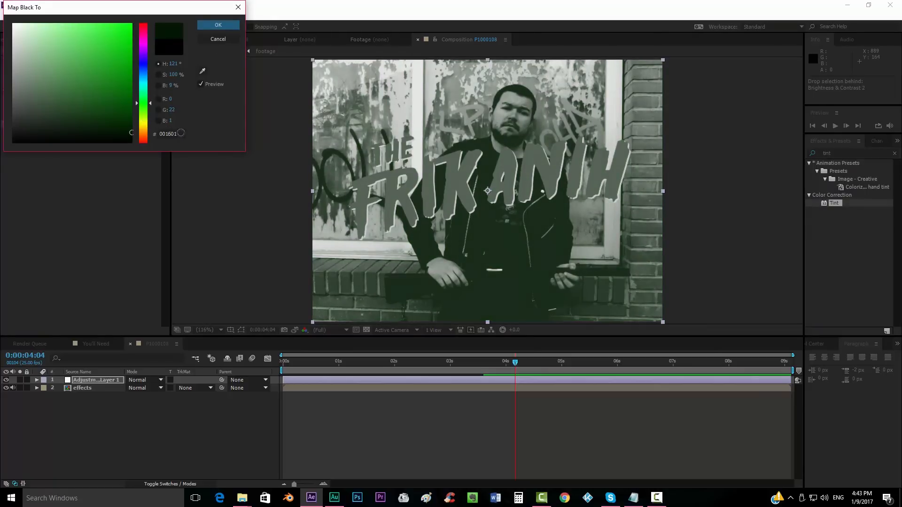
{"action": "left_click", "coordinate": [226, 24]}
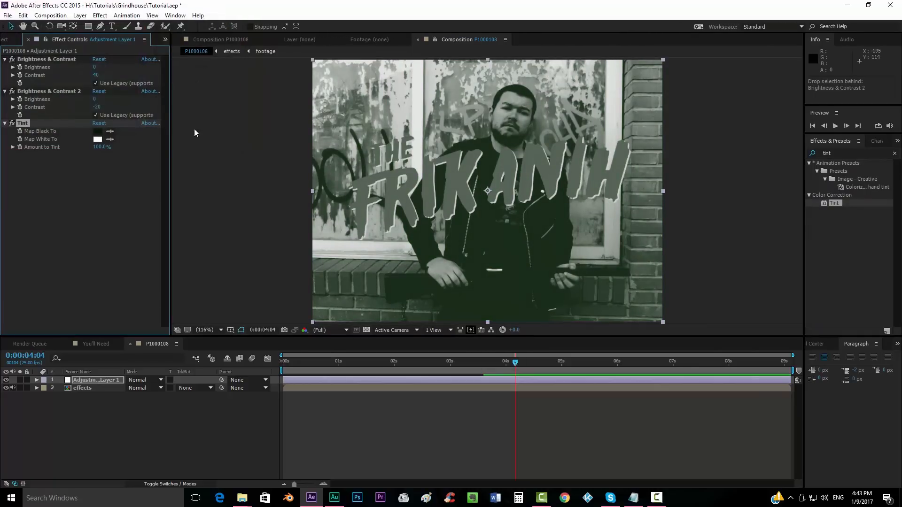
Step: Map the Tint effect's white to a pale warm yellow
{"action": "left_click", "coordinate": [97, 139]}
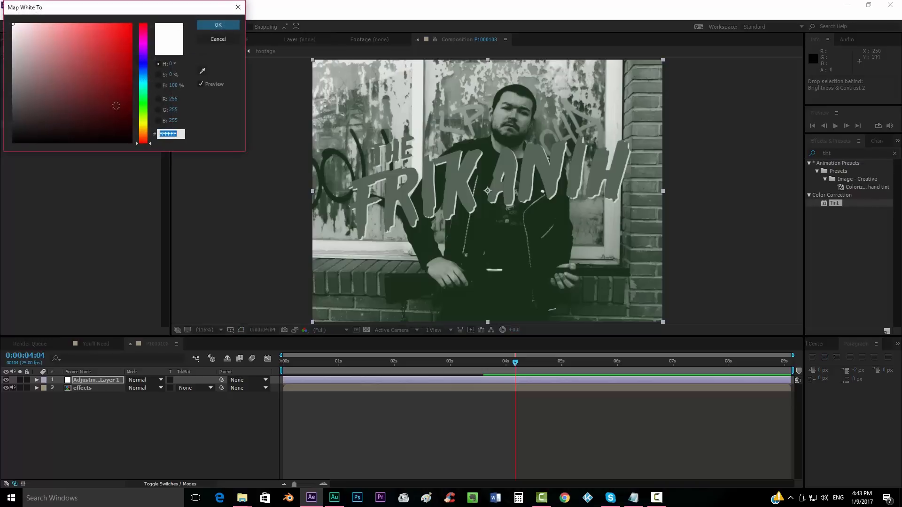
{"action": "mouse_move", "coordinate": [89, 75]}
{"action": "left_mouse_down"}
{"action": "mouse_move", "coordinate": [45, 31]}
{"action": "mouse_move", "coordinate": [124, 66]}
{"action": "left_mouse_up"}
{"action": "left_click_drag", "start_coordinate": [145, 125], "coordinate": [169, 132]}
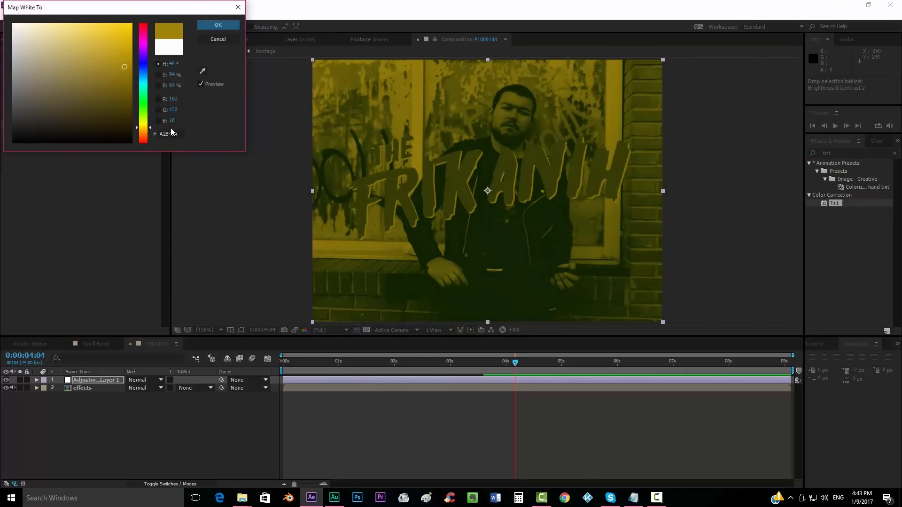
{"action": "left_click_drag", "start_coordinate": [171, 132], "coordinate": [172, 134]}
{"action": "mouse_move", "coordinate": [93, 55]}
{"action": "left_mouse_down"}
{"action": "mouse_move", "coordinate": [37, 21]}
{"action": "mouse_move", "coordinate": [64, 16]}
{"action": "left_mouse_up"}
{"action": "left_click", "coordinate": [214, 25]}
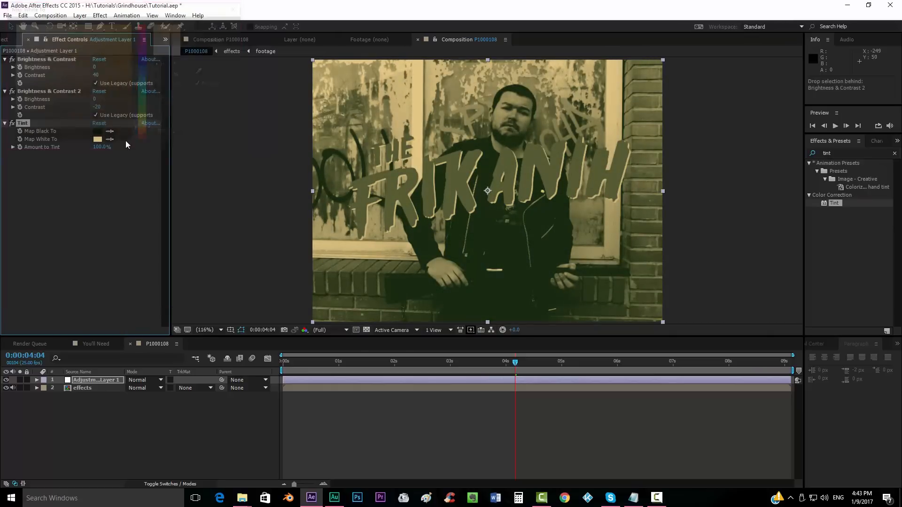
Step: Set the Tint effect's amount to 30%
{"action": "left_click", "coordinate": [98, 147]}
{"action": "key", "text": "Return"}
{"action": "left_click", "coordinate": [58, 233]}
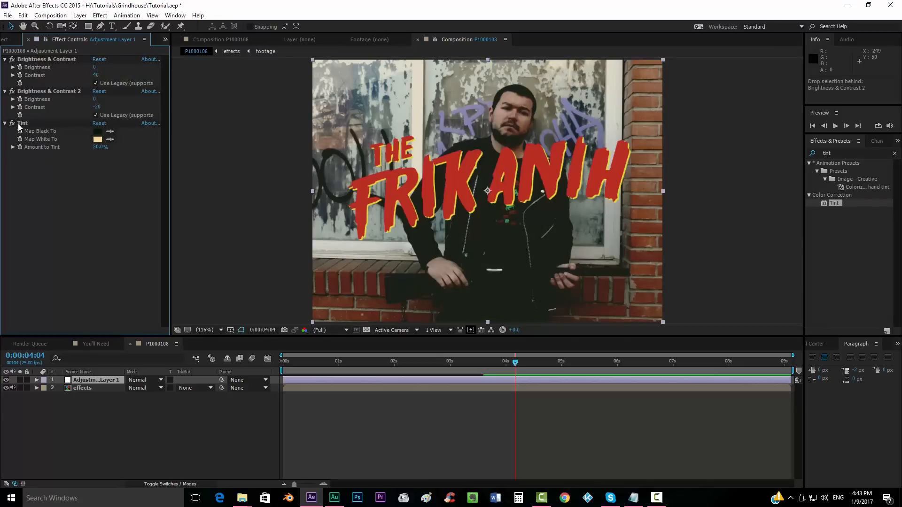
{"action": "left_click", "coordinate": [148, 475]}
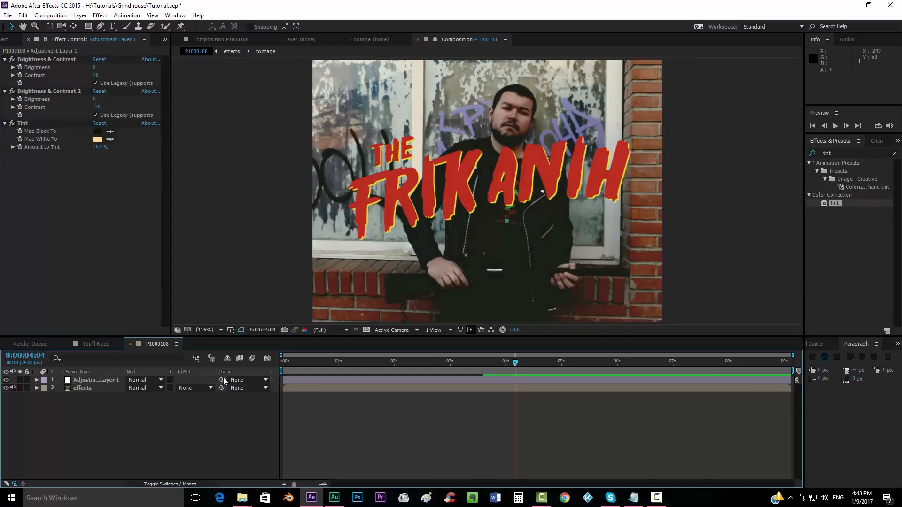
Step: Apply Box Blur to the adjustment layer, below the Tint effect
{"action": "left_click", "coordinate": [875, 153]}
{"action": "type", "text": "b"}
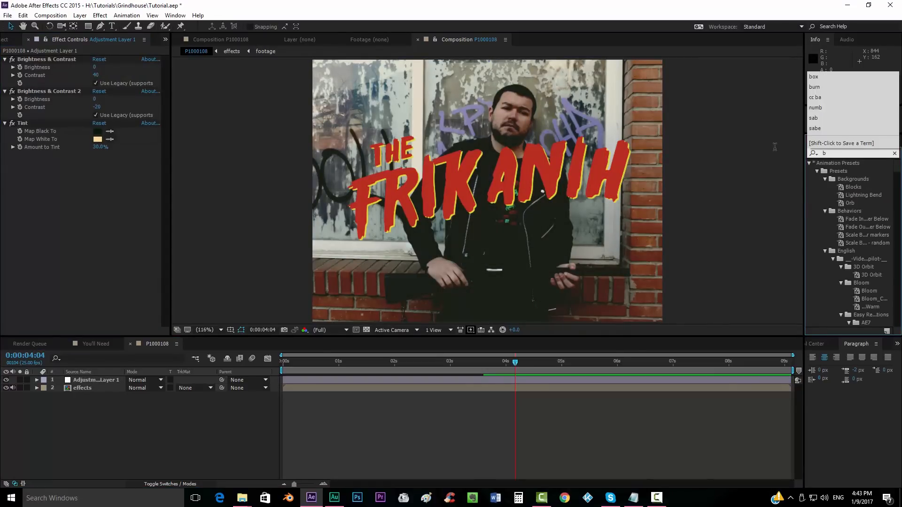
{"action": "type", "text": "ox"}
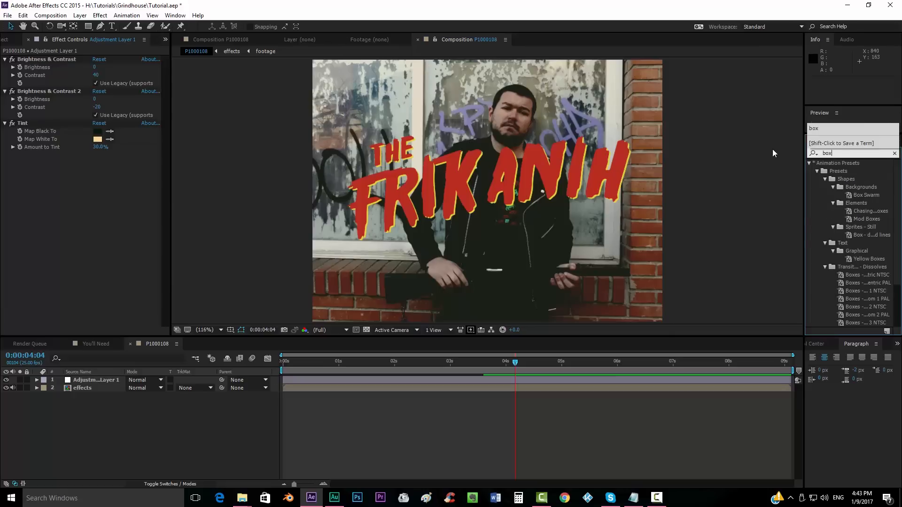
{"action": "type", "text": " b"}
{"action": "left_click_drag", "start_coordinate": [836, 176], "coordinate": [85, 228]}
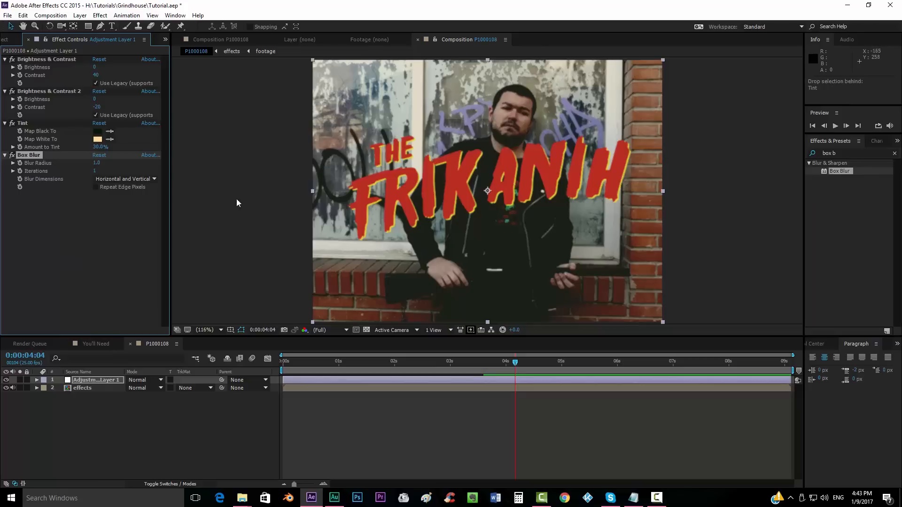
Step: Set the Box Blur's blur radius to 0.5, checking the softness of the image up close
{"action": "scroll", "coordinate": [411, 199], "scroll_direction": "up", "scroll_amount": 2}
{"action": "scroll", "coordinate": [404, 218], "scroll_direction": "down", "scroll_amount": 2}
{"action": "scroll", "coordinate": [404, 218], "scroll_direction": "up", "scroll_amount": 2}
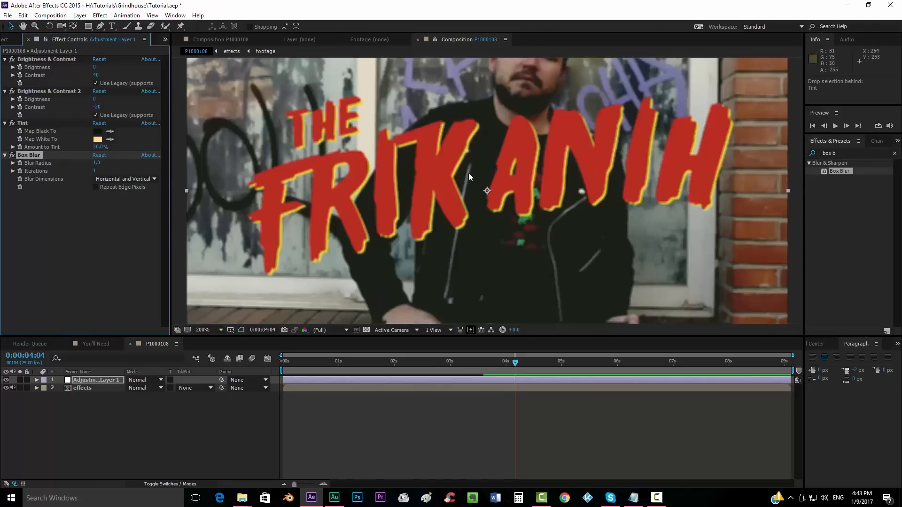
{"action": "scroll", "coordinate": [440, 199], "scroll_direction": "down", "scroll_amount": 1}
{"action": "scroll", "coordinate": [451, 221], "scroll_direction": "up", "scroll_amount": 2}
{"action": "scroll", "coordinate": [455, 232], "scroll_direction": "down", "scroll_amount": 1}
{"action": "left_click", "coordinate": [95, 163]}
{"action": "type", "text": "15"}
{"action": "key", "text": "Return"}
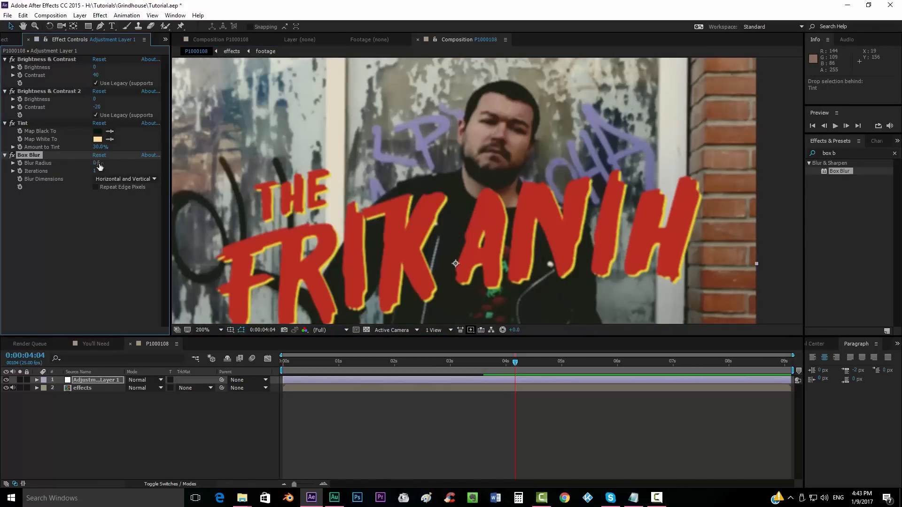
Step: Compare the image with Box Blur switched off and on, and fit the whole frame in view
{"action": "left_click_drag", "start_coordinate": [208, 219], "coordinate": [240, 208]}
{"action": "left_click", "coordinate": [12, 156]}
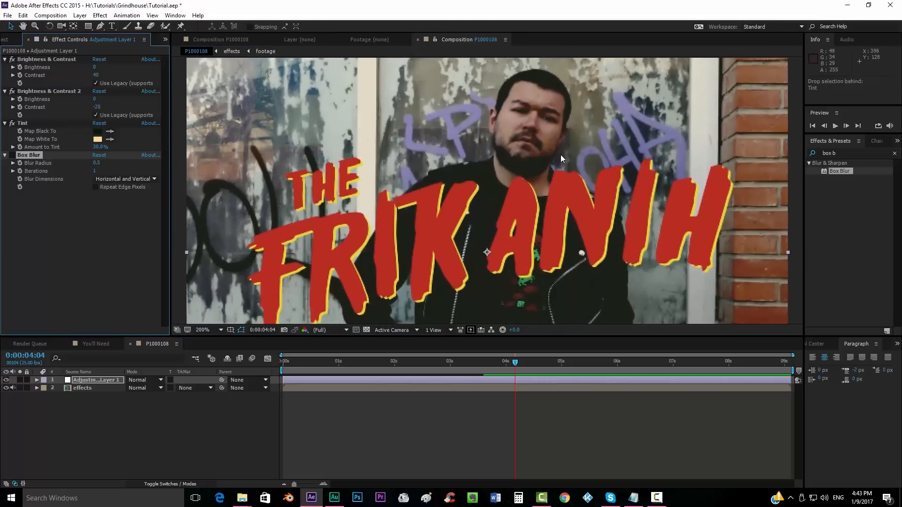
{"action": "left_click", "coordinate": [12, 156]}
{"action": "left_click", "coordinate": [220, 330]}
{"action": "left_click", "coordinate": [203, 158]}
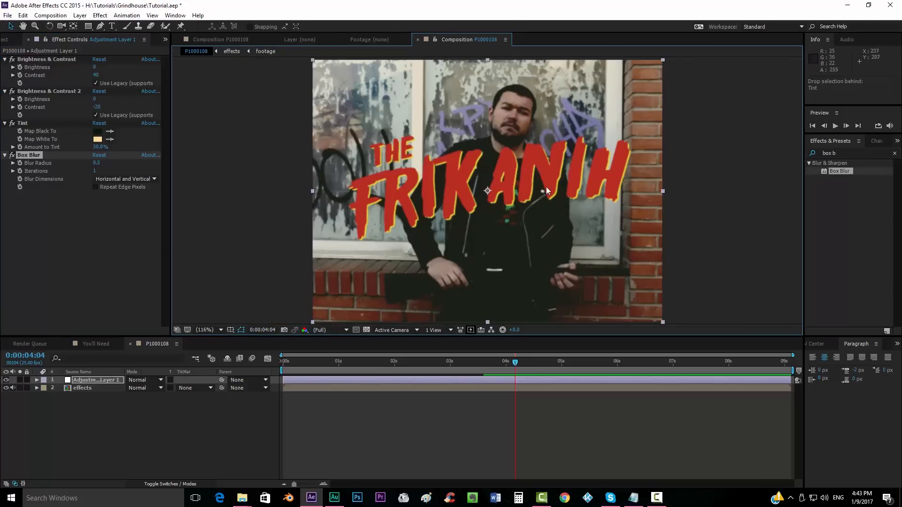
Step: Pre-compose the adjustment layer and the effects layer together into a new composition named color_correction
{"action": "left_click_drag", "start_coordinate": [427, 394], "coordinate": [429, 379]}
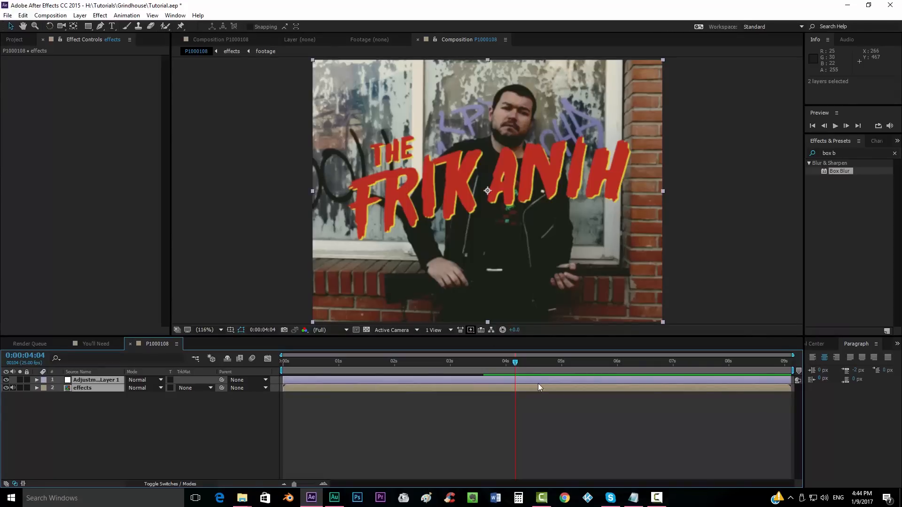
{"action": "right_click", "coordinate": [451, 387]}
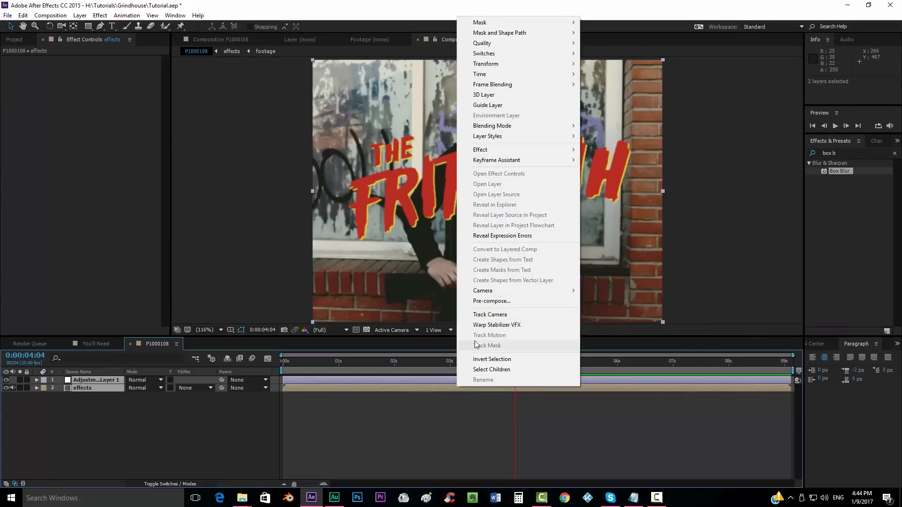
{"action": "left_click", "coordinate": [489, 302]}
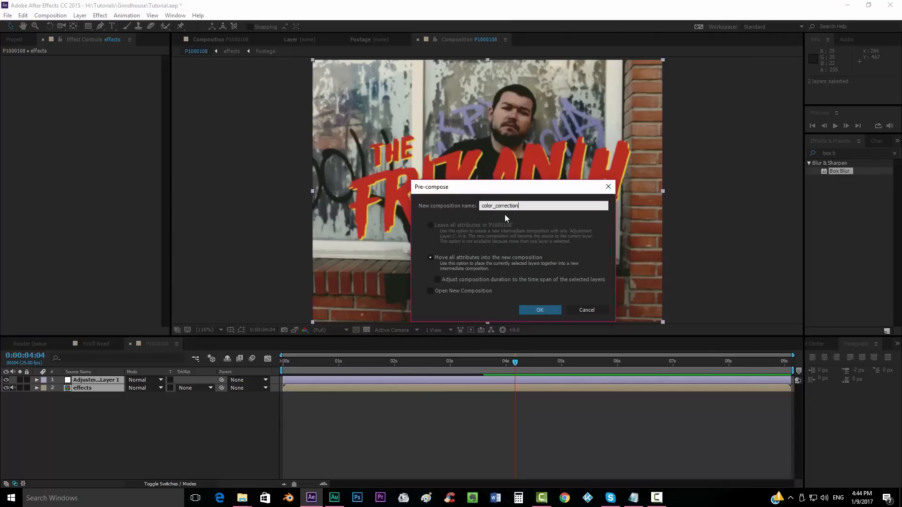
{"action": "key", "text": "Return"}
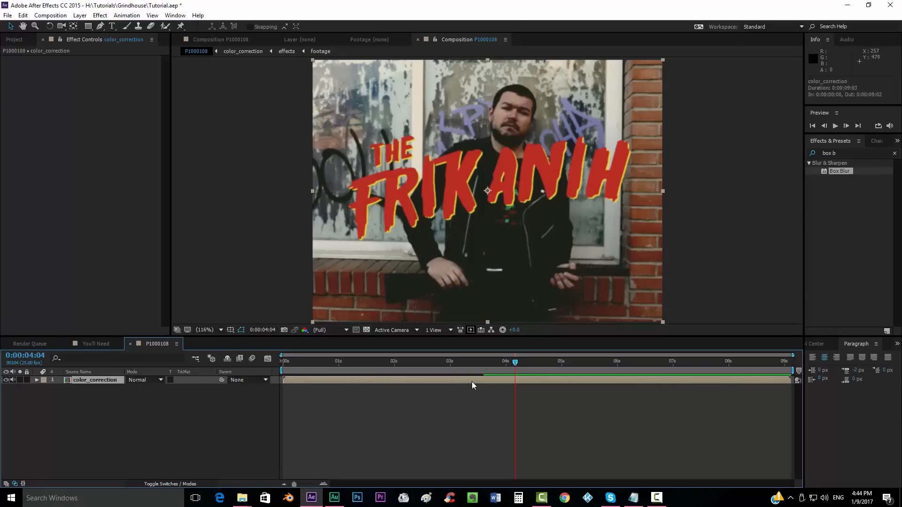
Step: Duplicate the color_correction layer three times so that four copies are stacked
{"action": "key", "text": "ctrl+d"}
{"action": "key", "text": "ctrl+d"}
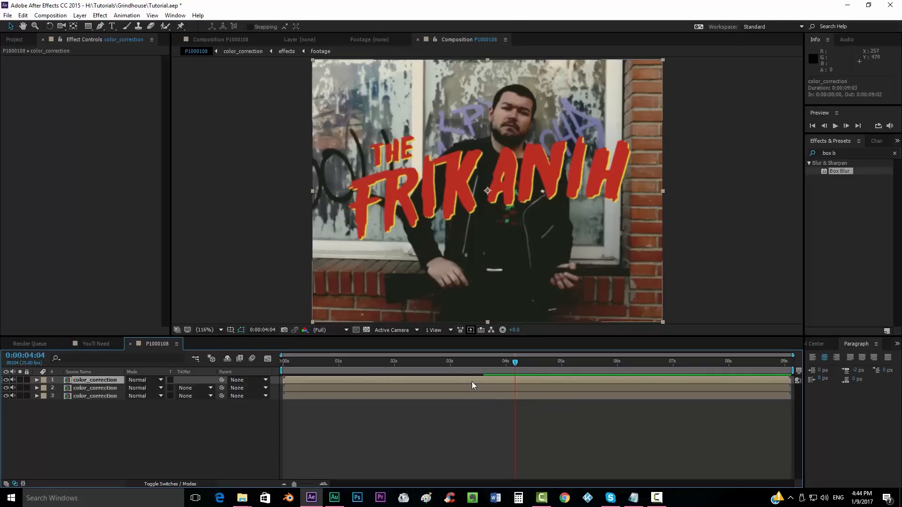
{"action": "key", "text": "ctrl+d"}
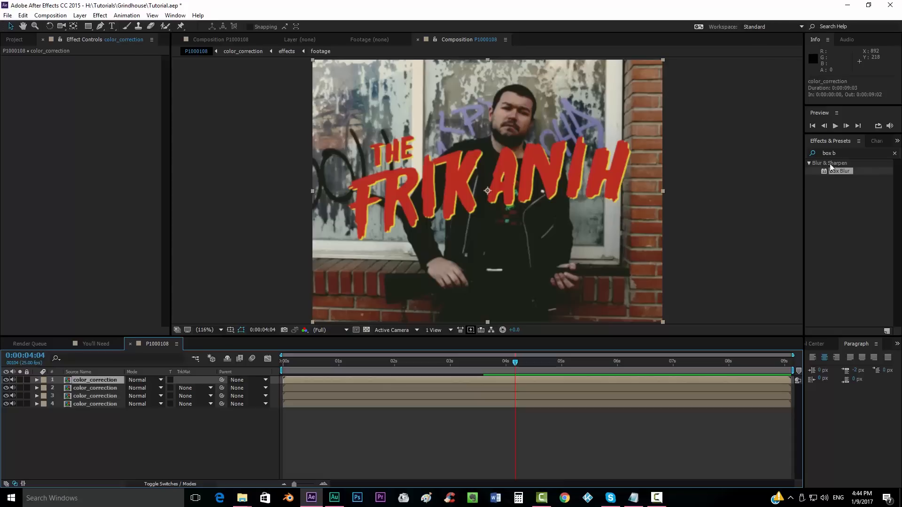
Step: Apply Shift Channels to the topmost color_correction copy with red and green at Full Off, and set its blending mode to Add
{"action": "double_click", "coordinate": [840, 153]}
{"action": "type", "text": "shif"}
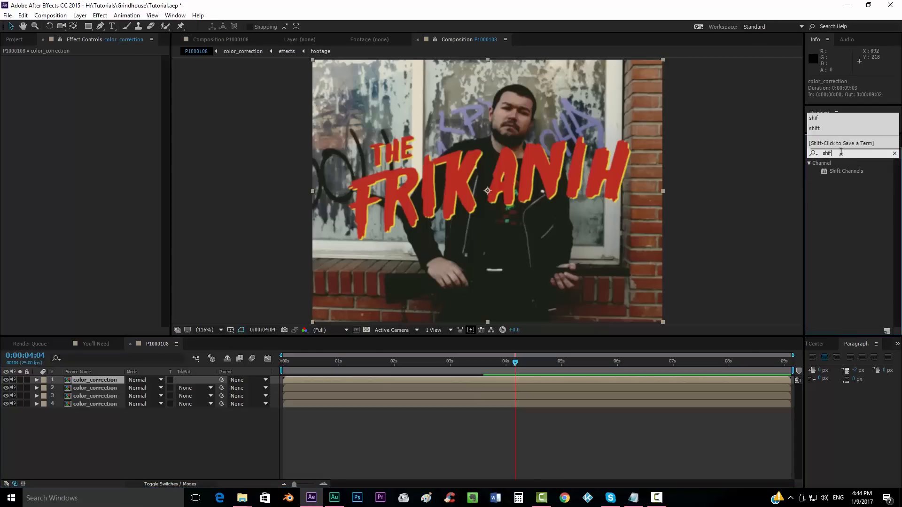
{"action": "left_click_drag", "start_coordinate": [847, 174], "coordinate": [559, 384]}
{"action": "left_click", "coordinate": [110, 75]}
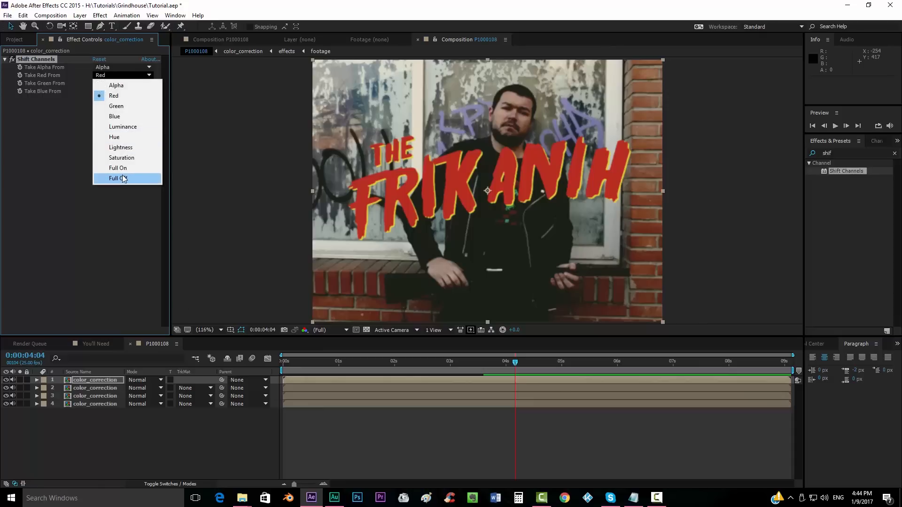
{"action": "left_click", "coordinate": [123, 178]}
{"action": "left_click", "coordinate": [117, 84]}
{"action": "left_click", "coordinate": [121, 186]}
{"action": "left_click", "coordinate": [141, 380]}
{"action": "left_click", "coordinate": [173, 175]}
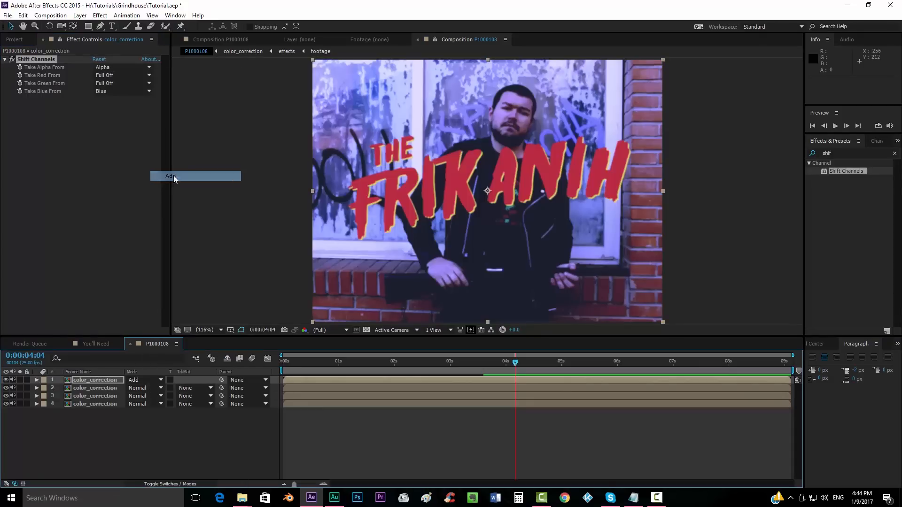
Step: Apply Shift Channels to the second color_correction copy with red and blue at Full Off, and set its blending mode to Add
{"action": "left_click", "coordinate": [95, 388]}
{"action": "left_click", "coordinate": [153, 111]}
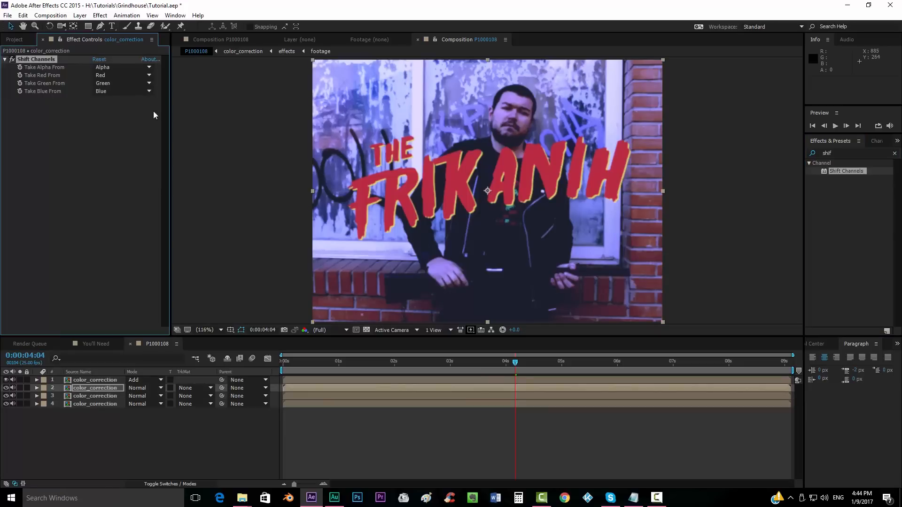
{"action": "left_click", "coordinate": [123, 76]}
{"action": "left_click", "coordinate": [120, 178]}
{"action": "left_click", "coordinate": [120, 91]}
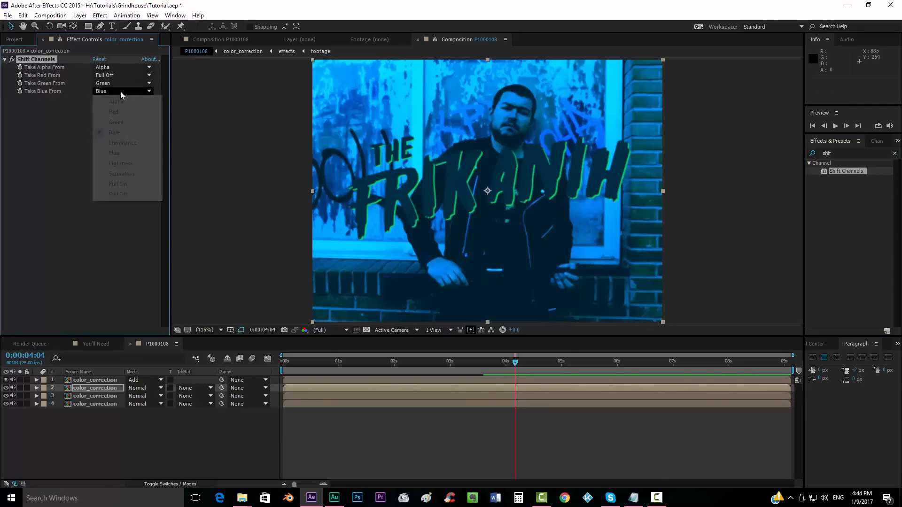
{"action": "left_click", "coordinate": [118, 194]}
{"action": "left_click", "coordinate": [141, 388]}
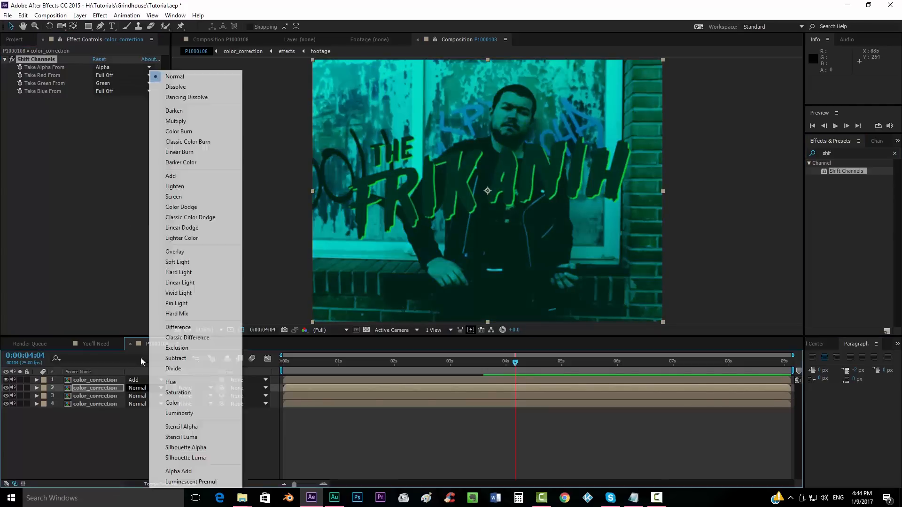
{"action": "left_click", "coordinate": [170, 176]}
Step: Apply Shift Channels to the third color_correction copy with green and blue at Full Off
{"action": "left_click_drag", "start_coordinate": [840, 171], "coordinate": [441, 396]}
{"action": "left_click", "coordinate": [117, 83]}
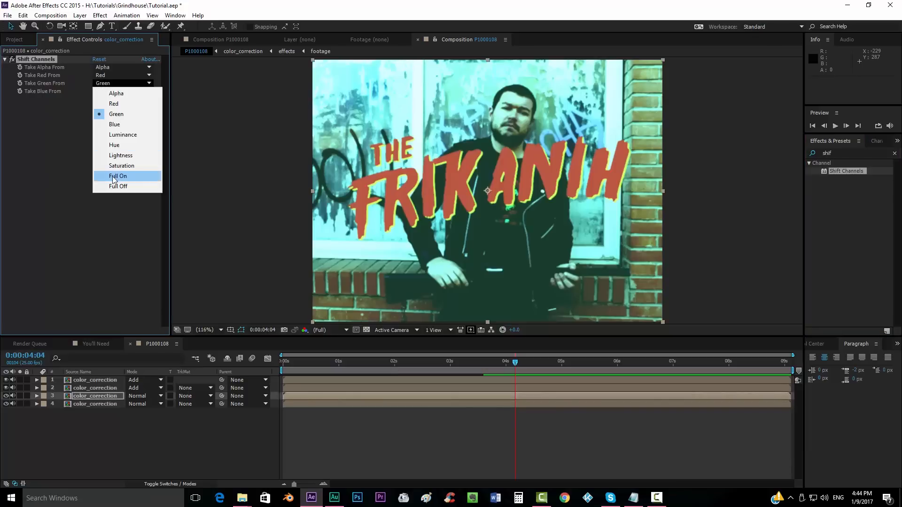
{"action": "left_click", "coordinate": [117, 186]}
{"action": "left_click", "coordinate": [118, 92]}
{"action": "left_click", "coordinate": [117, 194]}
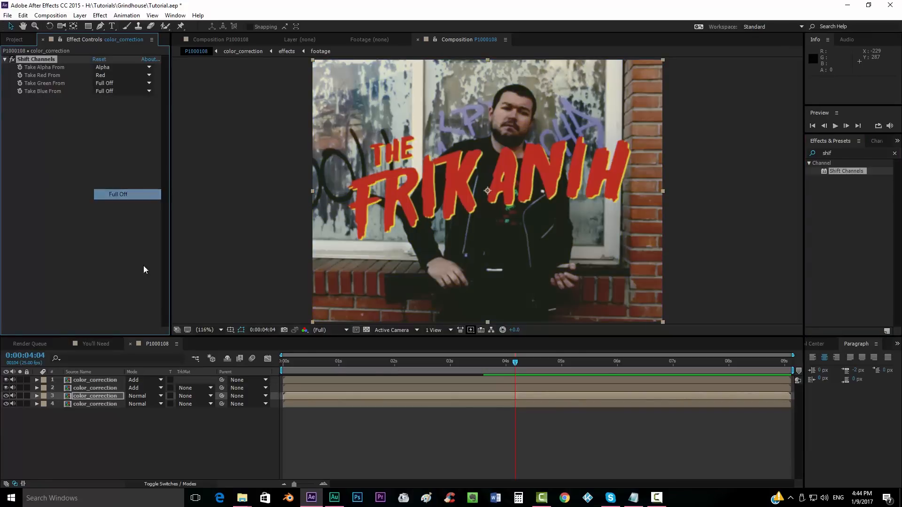
Step: Scale the second color_correction copy to 101% and the topmost copy to 102%
{"action": "left_click", "coordinate": [109, 386]}
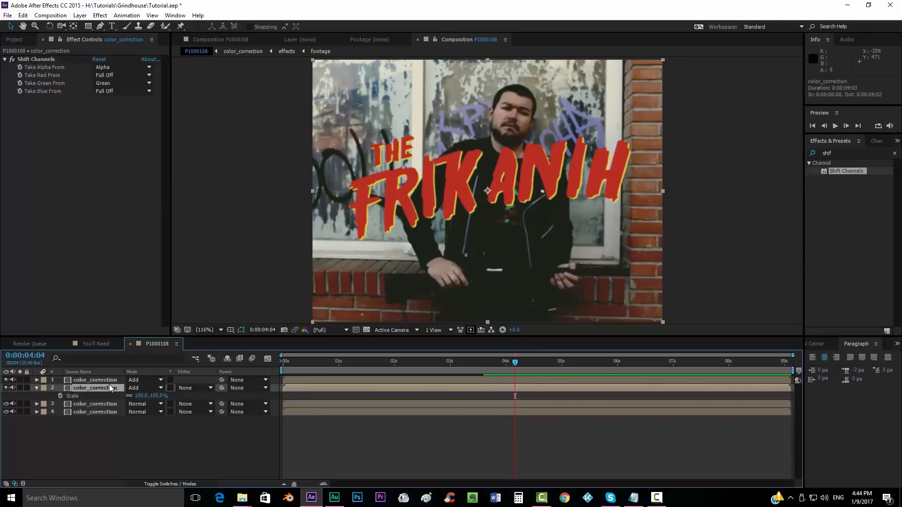
{"action": "left_click", "coordinate": [109, 380], "text": "shift"}
{"action": "key", "text": "s"}
{"action": "left_click", "coordinate": [141, 404]}
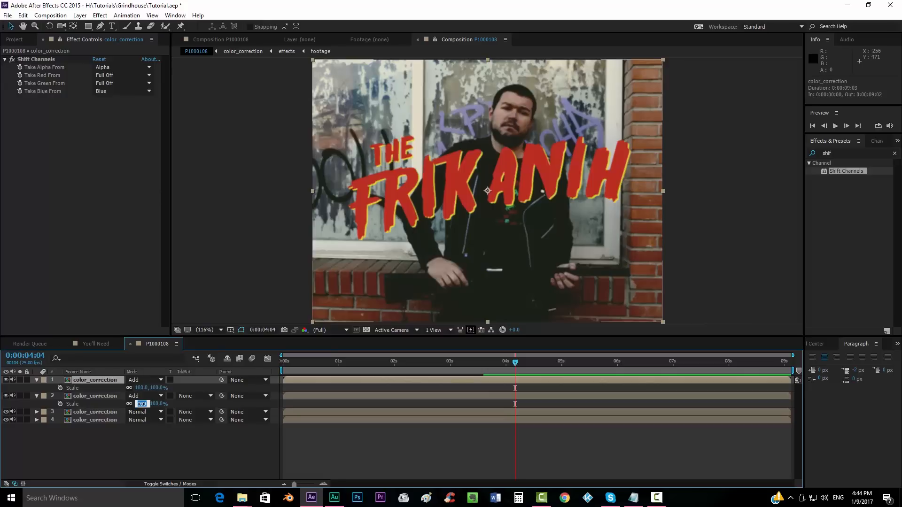
{"action": "type", "text": "101"}
{"action": "key", "text": "Tab"}
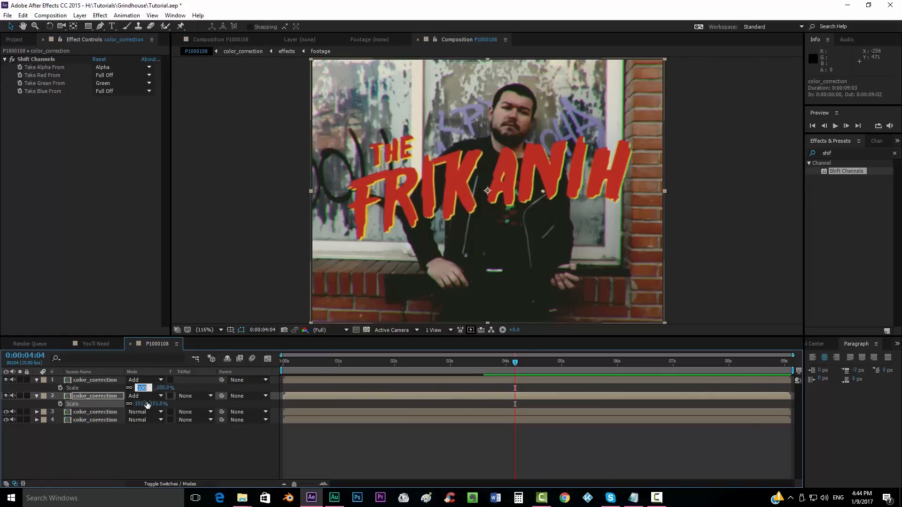
{"action": "type", "text": "102"}
{"action": "key", "text": "Return"}
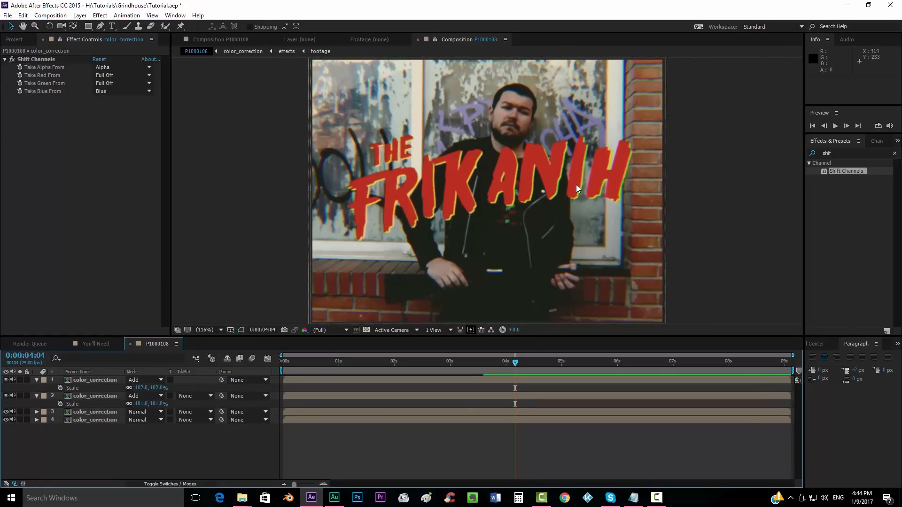
Step: Inspect the colour fringing around the title and the man up close, and fit the whole frame in view
{"action": "scroll", "coordinate": [575, 185], "scroll_direction": "up", "scroll_amount": 2}
{"action": "left_click_drag", "start_coordinate": [567, 92], "coordinate": [469, 255]}
{"action": "left_click_drag", "start_coordinate": [532, 198], "coordinate": [720, 159]}
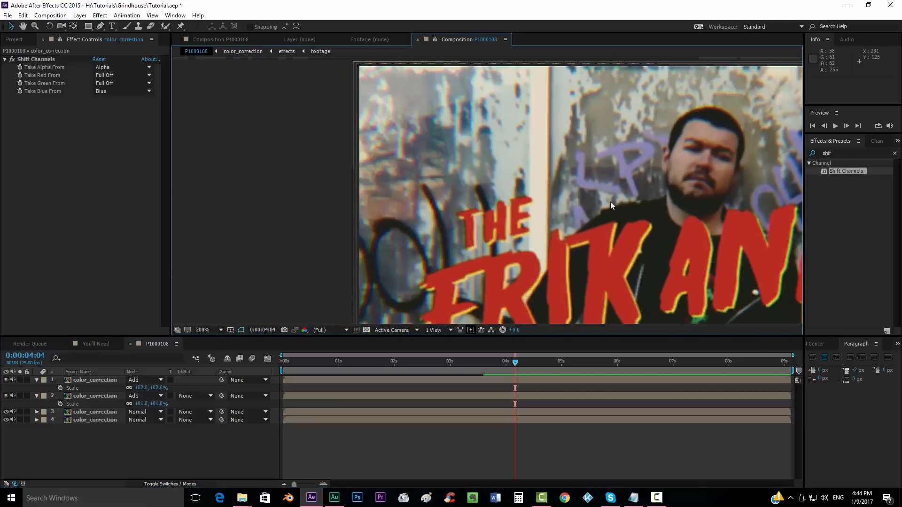
{"action": "left_click_drag", "start_coordinate": [610, 202], "coordinate": [526, 154]}
{"action": "left_click", "coordinate": [201, 331]}
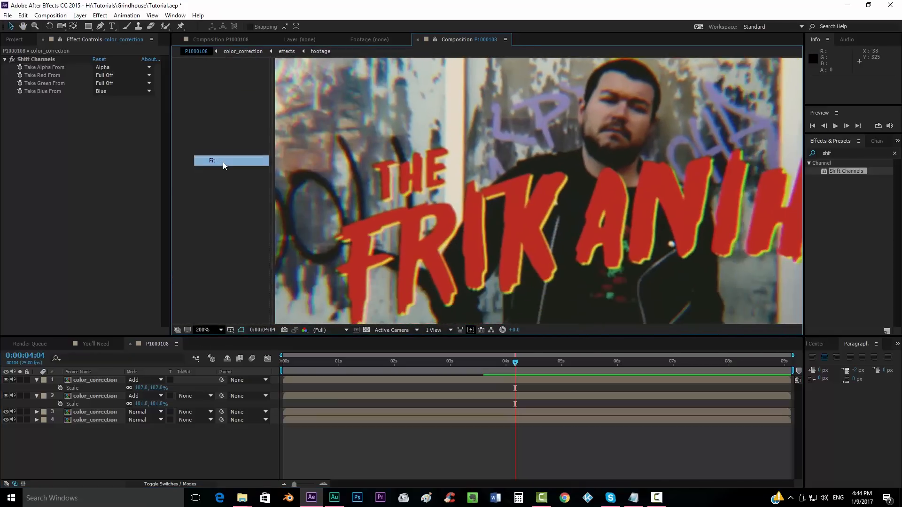
{"action": "left_click", "coordinate": [223, 161]}
Step: Pre-compose the three channel-shifted color_correction layers into a new composition named rgb_split
{"action": "left_click", "coordinate": [83, 413]}
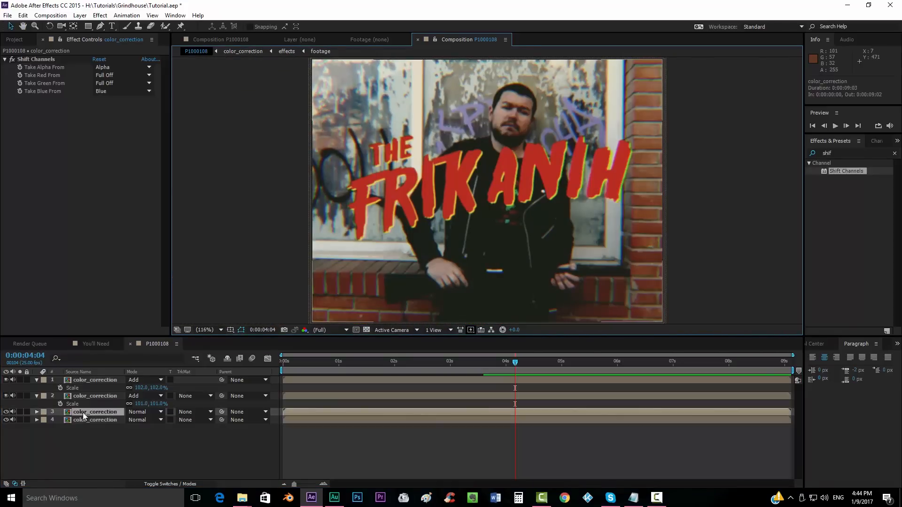
{"action": "left_click", "coordinate": [95, 382], "text": "shift"}
{"action": "right_click", "coordinate": [95, 383]}
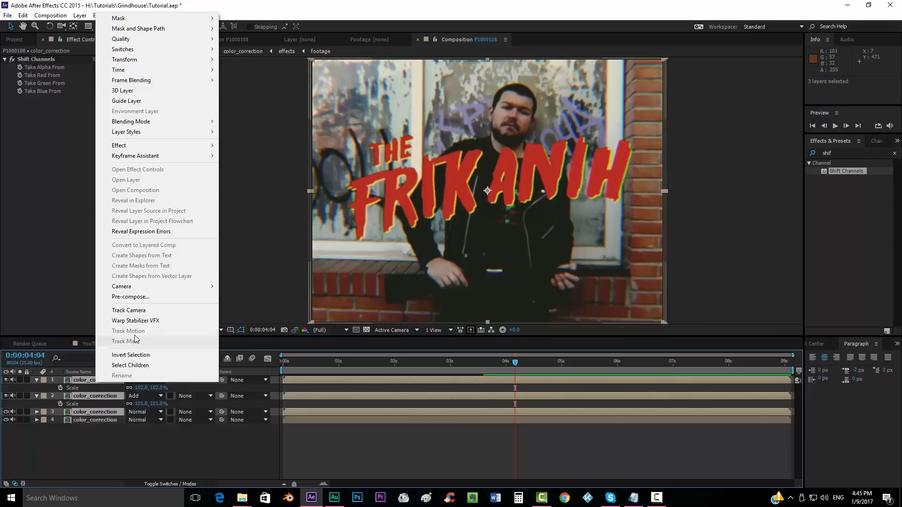
{"action": "left_click", "coordinate": [139, 298]}
{"action": "type", "text": "rgb_split"}
{"action": "key", "text": "Return"}
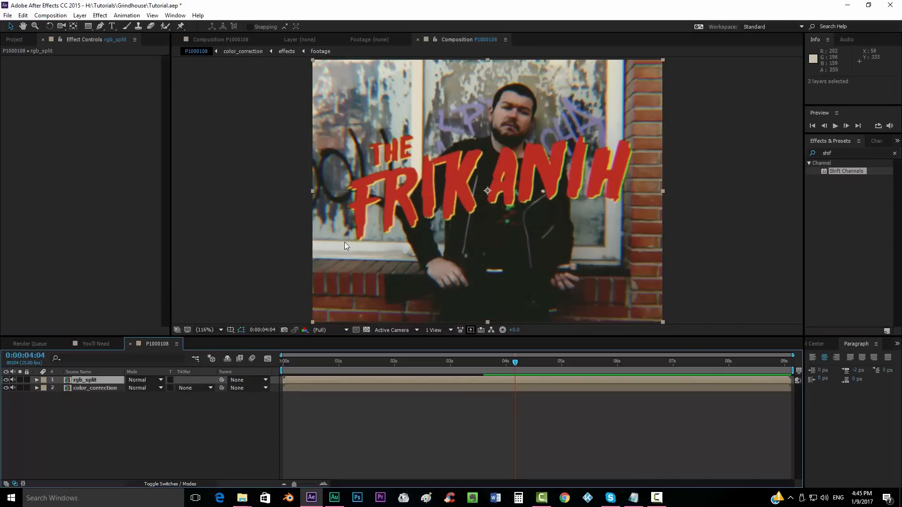
Step: Set the rgb_split layer's blending mode to Color and apply Fast Blur to it
{"action": "left_click", "coordinate": [149, 380]}
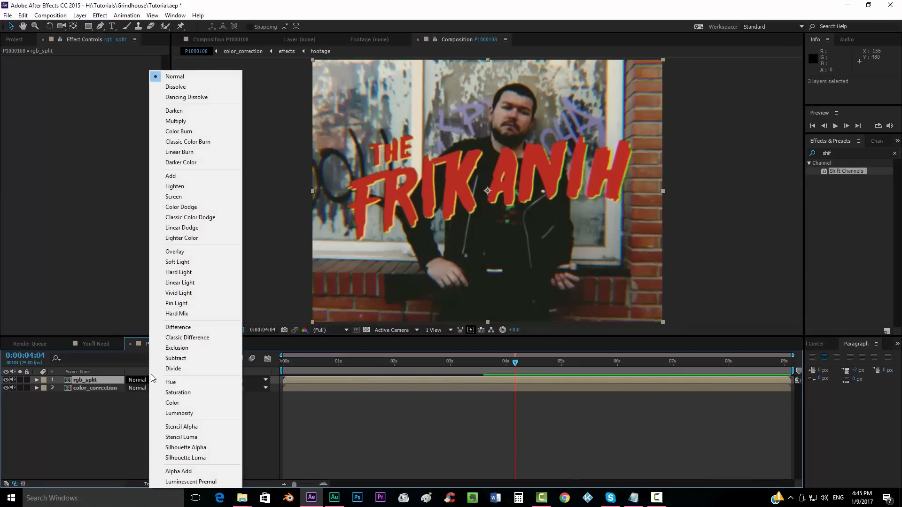
{"action": "left_click", "coordinate": [182, 402]}
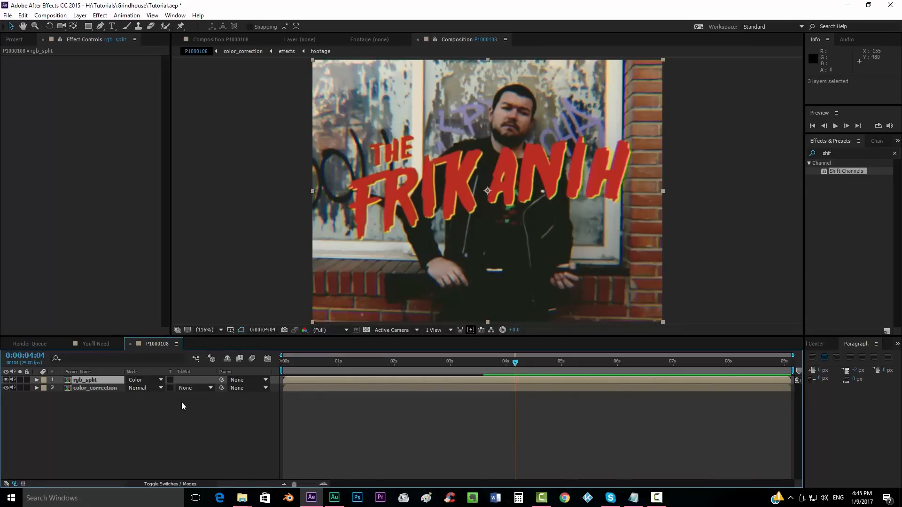
{"action": "left_click", "coordinate": [795, 154]}
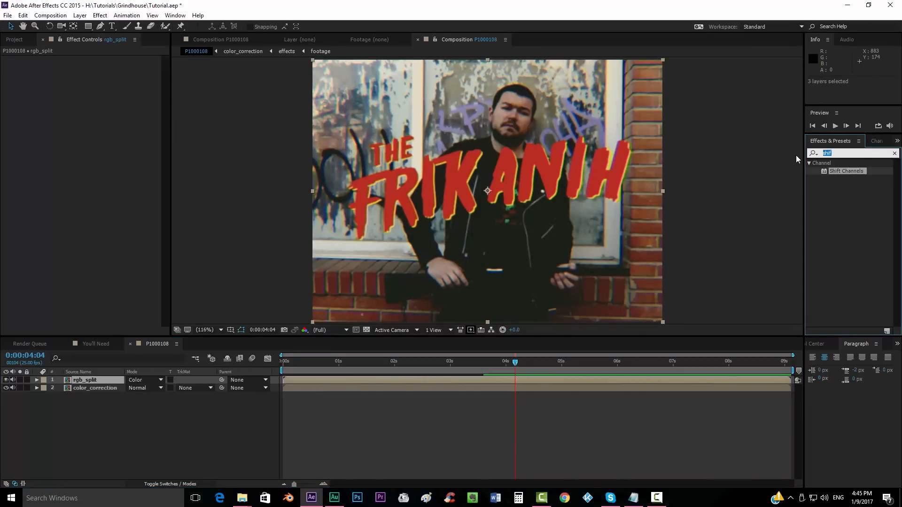
{"action": "type", "text": "fast"}
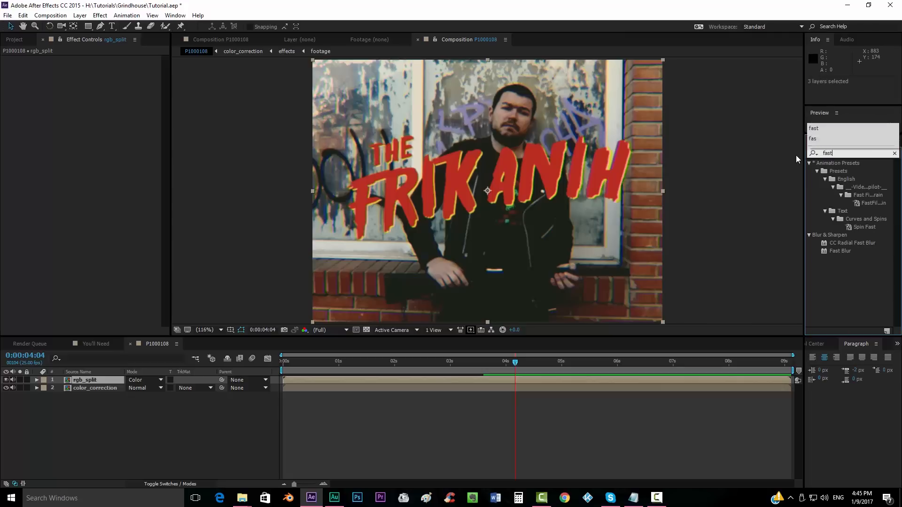
{"action": "left_click_drag", "start_coordinate": [842, 250], "coordinate": [610, 382]}
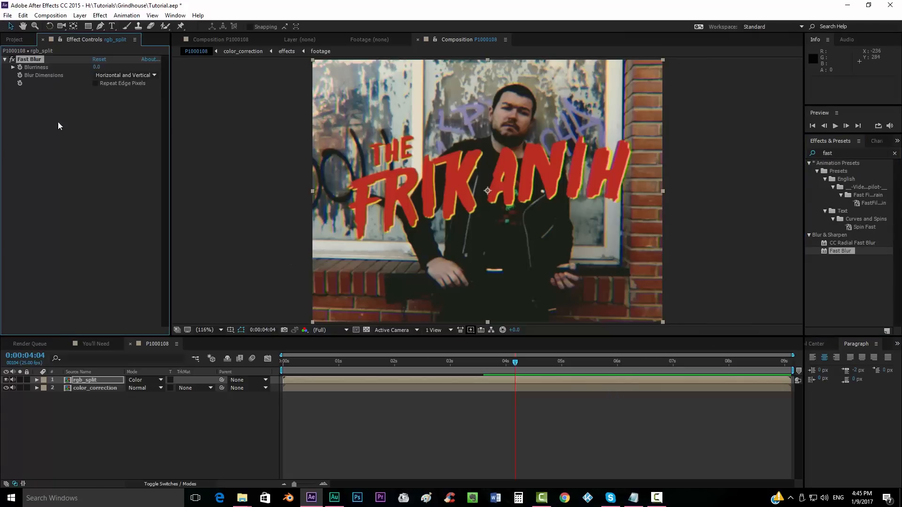
Step: Try Fast Blur blurriness values of 7 and 31 on the rgb_split layer, checking the colour bleed around the title
{"action": "left_click_drag", "start_coordinate": [95, 68], "coordinate": [99, 68]}
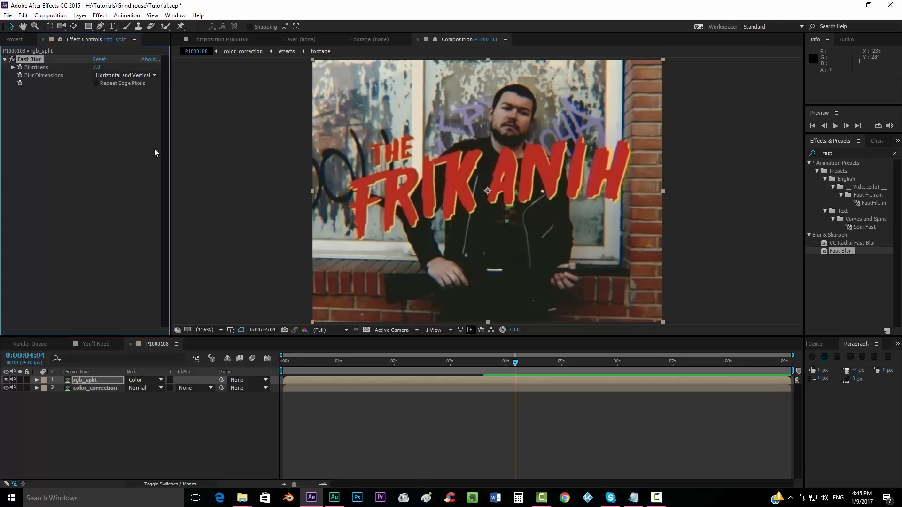
{"action": "scroll", "coordinate": [396, 192], "scroll_direction": "up", "scroll_amount": 2}
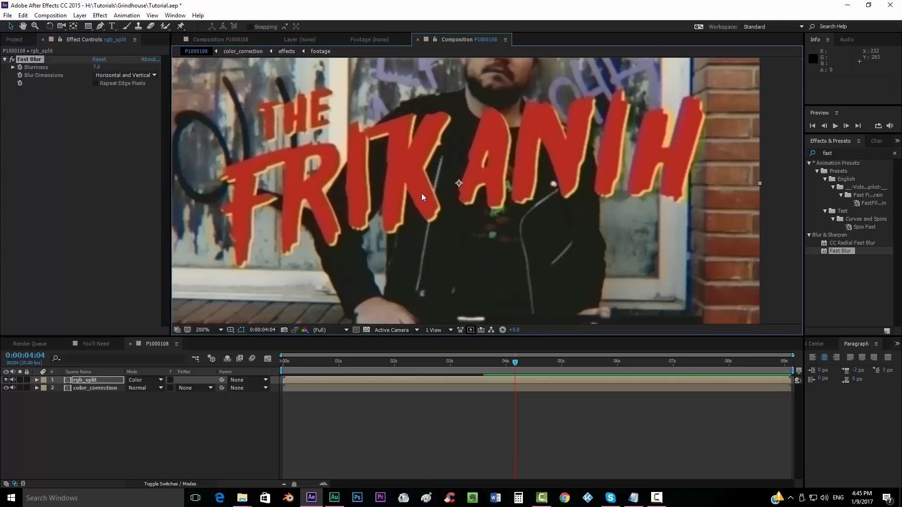
{"action": "left_click_drag", "start_coordinate": [98, 68], "coordinate": [109, 68]}
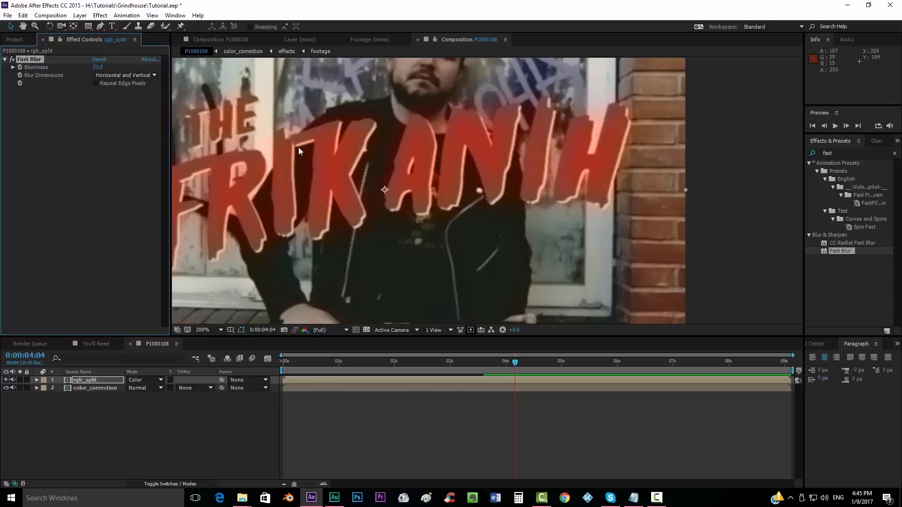
{"action": "scroll", "coordinate": [297, 147], "scroll_direction": "down", "scroll_amount": 2}
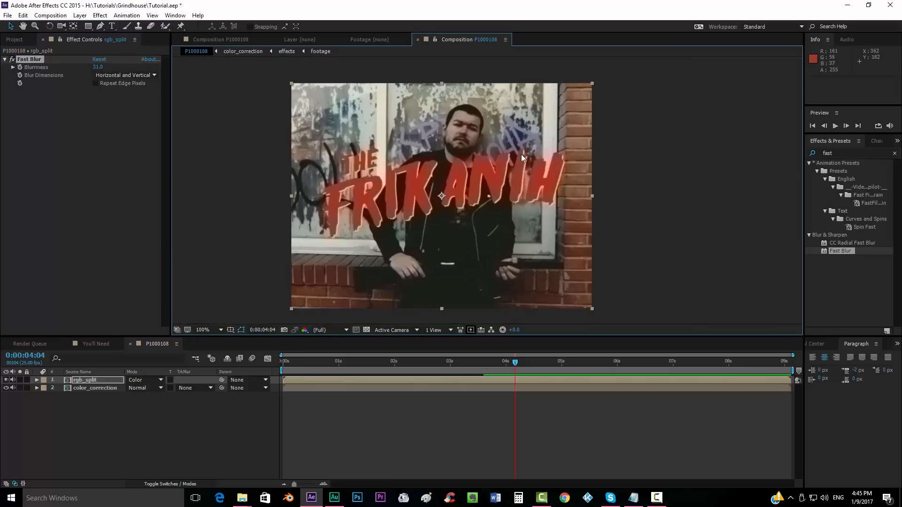
Step: Set the Fast Blur's blurriness to 6 and examine the colour bleed around the hands and belt buckle up close
{"action": "left_click_drag", "start_coordinate": [94, 66], "coordinate": [81, 72]}
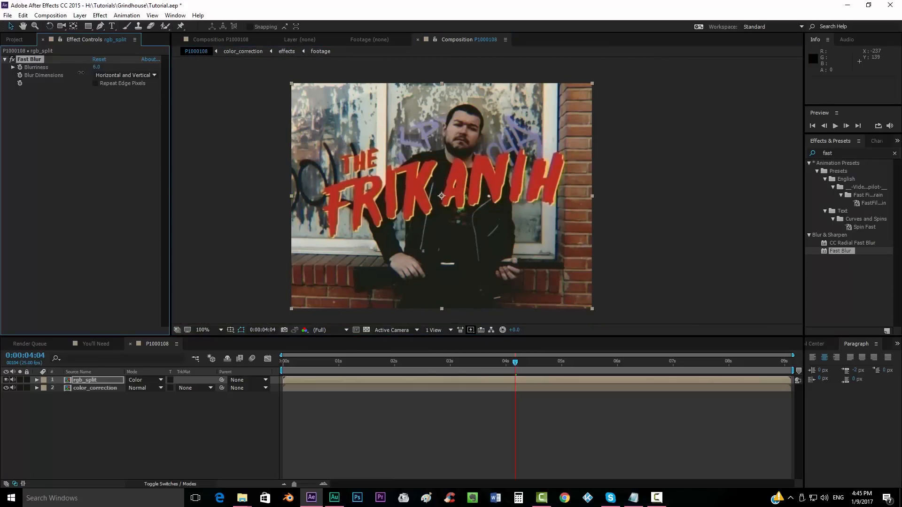
{"action": "scroll", "coordinate": [452, 250], "scroll_direction": "up", "scroll_amount": 1}
{"action": "left_click_drag", "start_coordinate": [452, 249], "coordinate": [531, 193]}
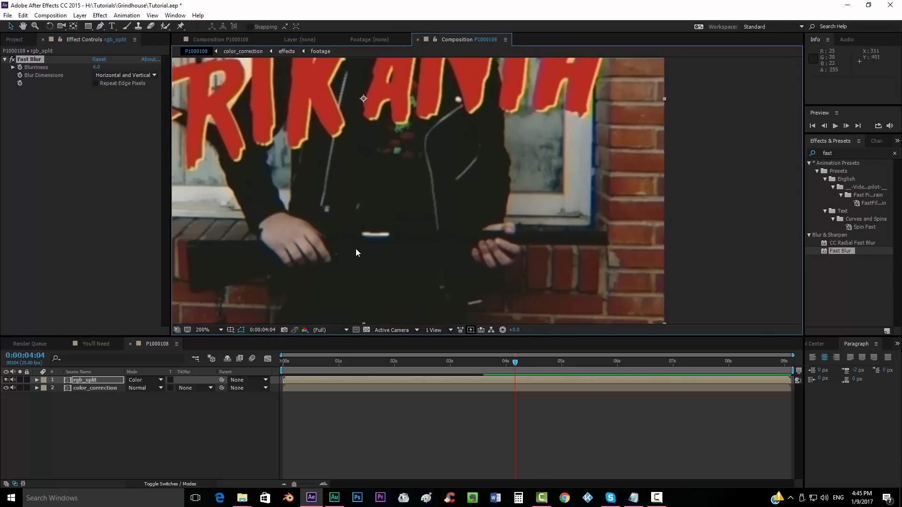
{"action": "left_click_drag", "start_coordinate": [358, 246], "coordinate": [477, 206]}
{"action": "scroll", "coordinate": [478, 205], "scroll_direction": "up", "scroll_amount": 1}
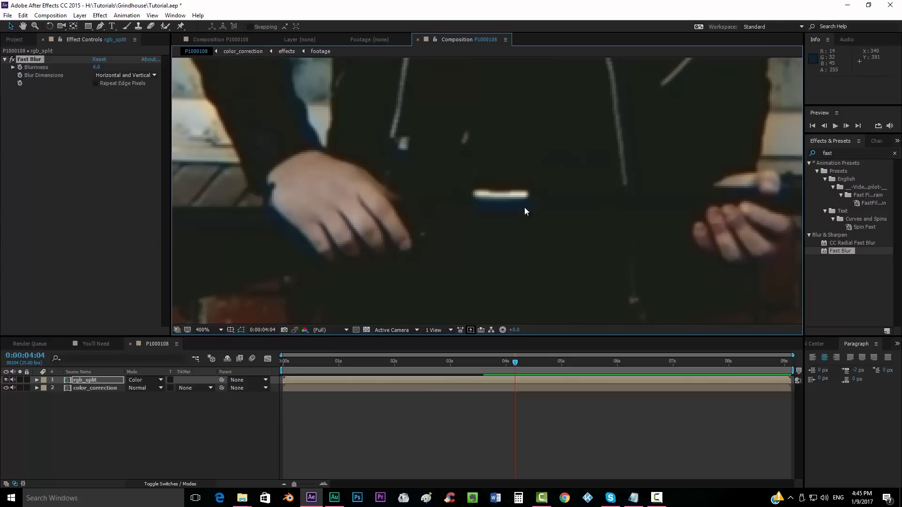
Step: Set the rgb_split layer's Fast Blur blurriness to 7 and fit the whole composition in view
{"action": "left_click", "coordinate": [97, 68]}
{"action": "type", "text": "7"}
{"action": "key", "text": "Return"}
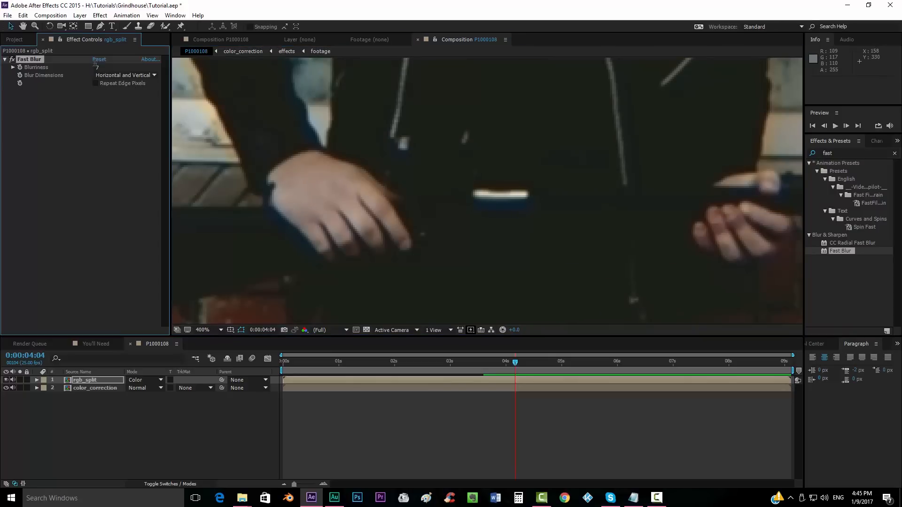
{"action": "left_click", "coordinate": [203, 330]}
{"action": "left_click", "coordinate": [218, 160]}
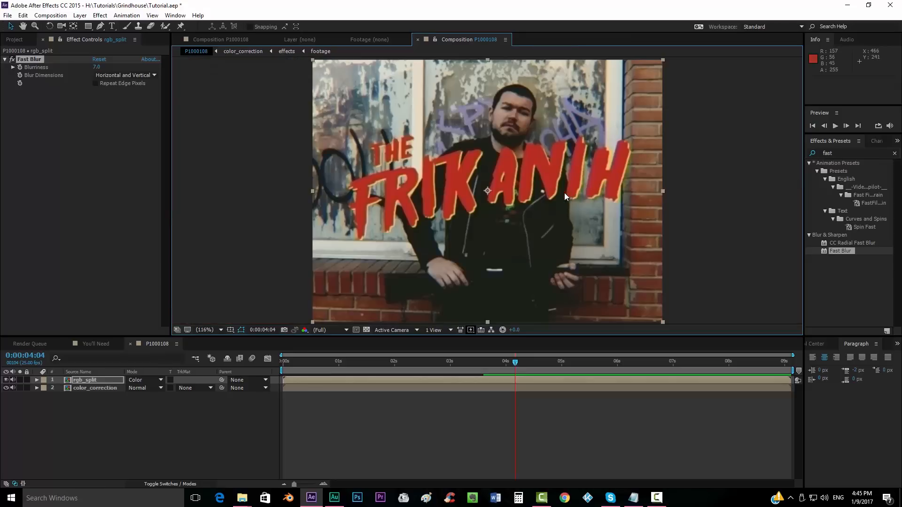
Step: Duplicate the color_correction layer and set the upper copy's blending mode to Add
{"action": "left_click", "coordinate": [89, 388]}
{"action": "key", "text": "ctrl+d"}
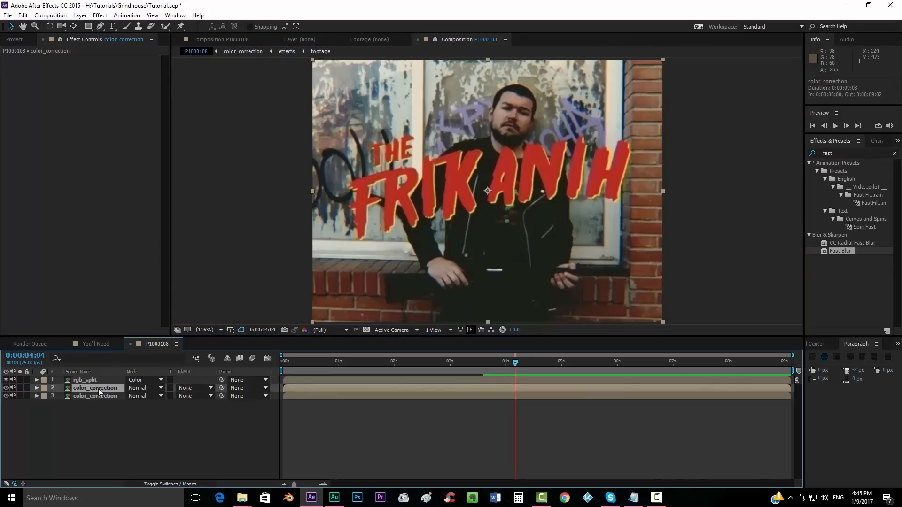
{"action": "left_click", "coordinate": [141, 388]}
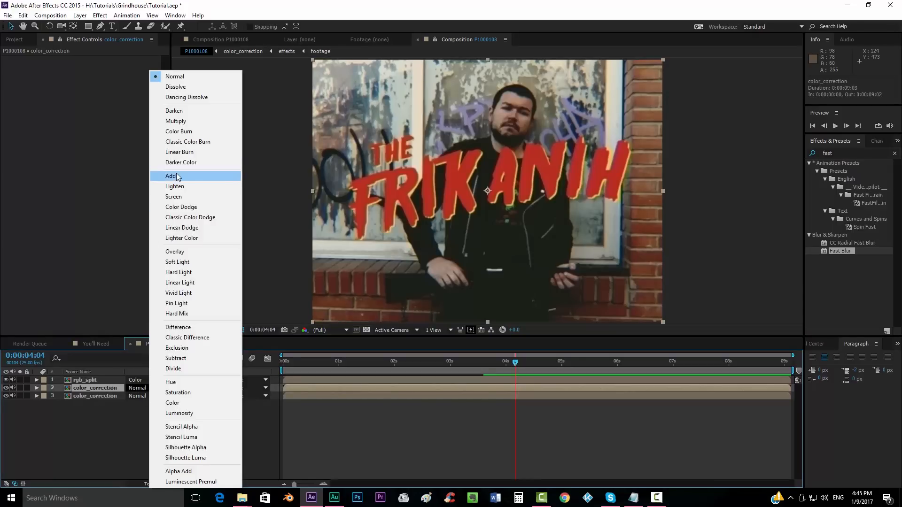
{"action": "left_click", "coordinate": [170, 175]}
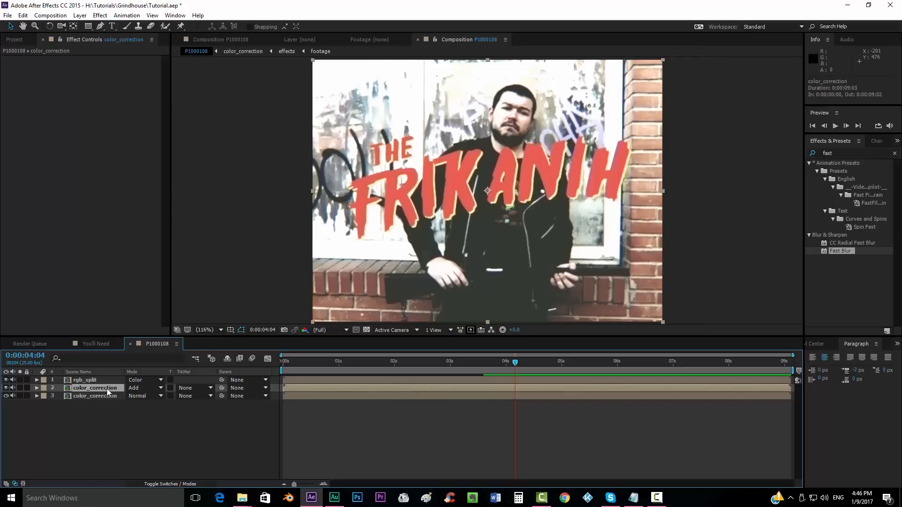
Step: Add the expression wiggle(50,20) to the Add-mode color_correction layer's opacity and scrub through the timeline to check the flicker
{"action": "key", "text": "t"}
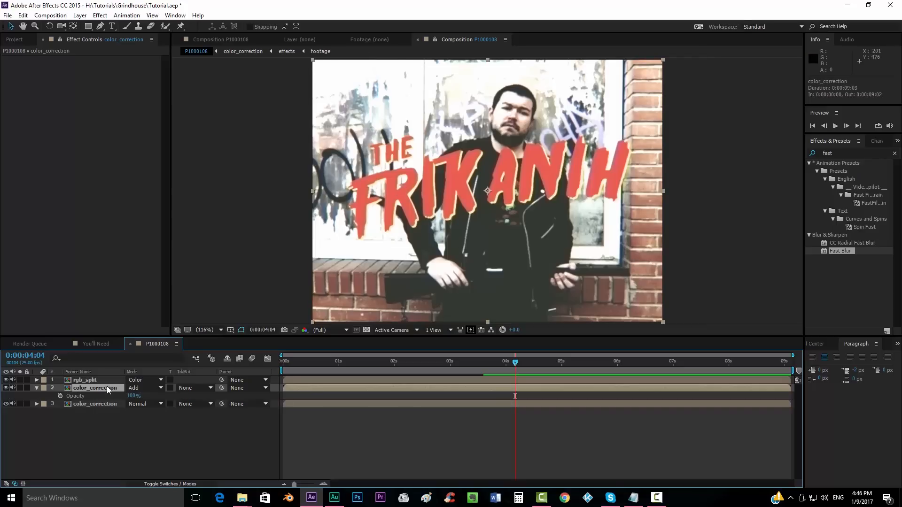
{"action": "left_click", "coordinate": [60, 397], "text": "alt"}
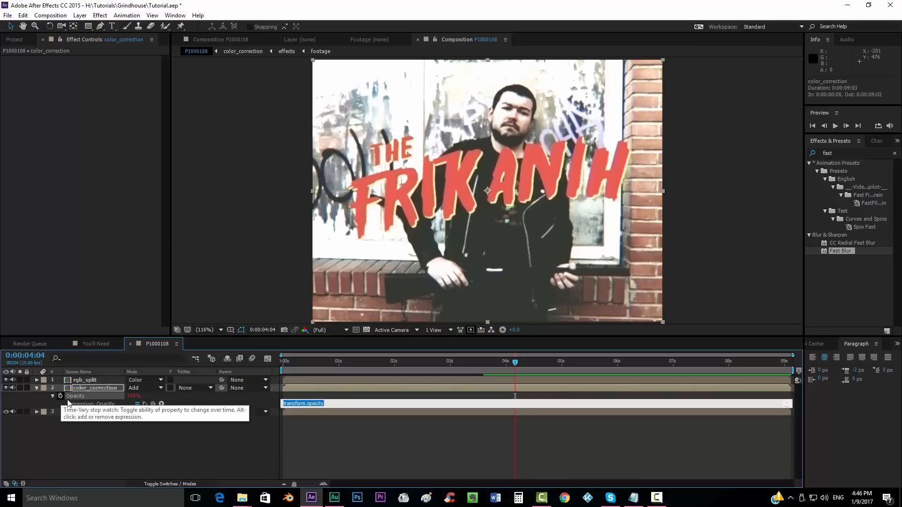
{"action": "type", "text": "wiggle"}
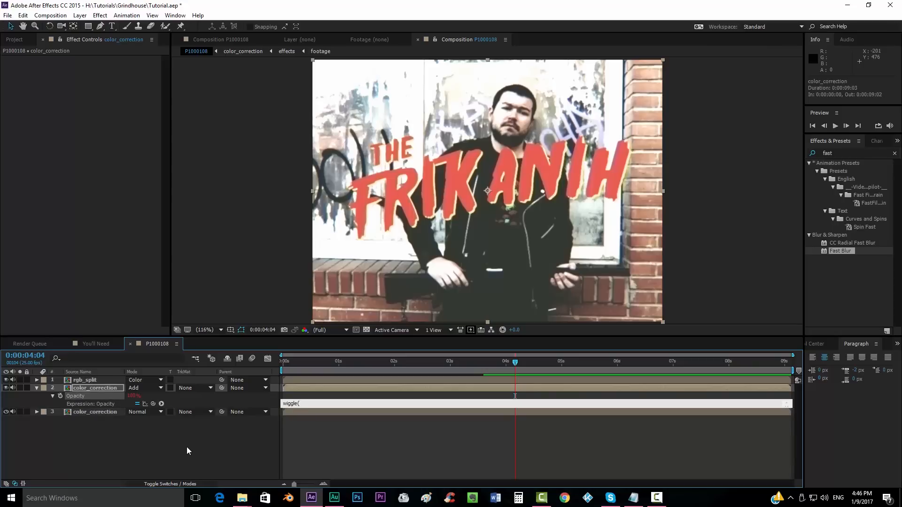
{"action": "type", "text": "(50,20)"}
{"action": "key", "text": "KP_Enter"}
{"action": "left_click", "coordinate": [187, 447]}
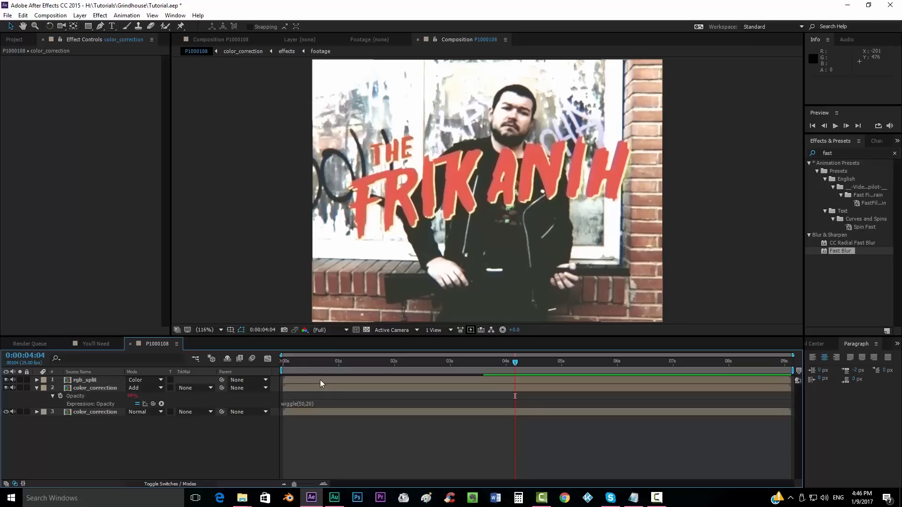
{"action": "left_click_drag", "start_coordinate": [297, 361], "coordinate": [314, 360]}
{"action": "left_click_drag", "start_coordinate": [508, 369], "coordinate": [566, 364]}
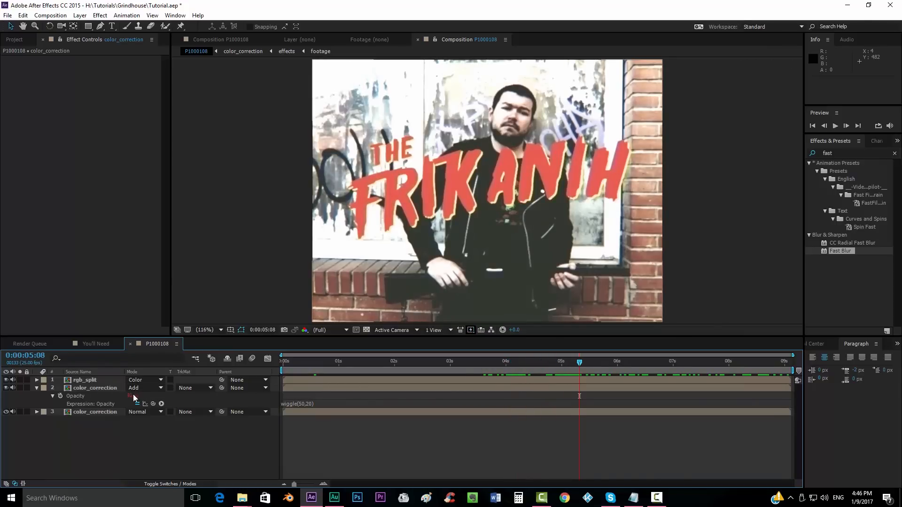
Step: Lower the Add-mode color_correction layer's base opacity to 10% and preview the softened flicker
{"action": "mouse_move", "coordinate": [131, 398]}
{"action": "left_mouse_down"}
{"action": "mouse_move", "coordinate": [85, 400]}
{"action": "mouse_move", "coordinate": [114, 399]}
{"action": "left_mouse_up"}
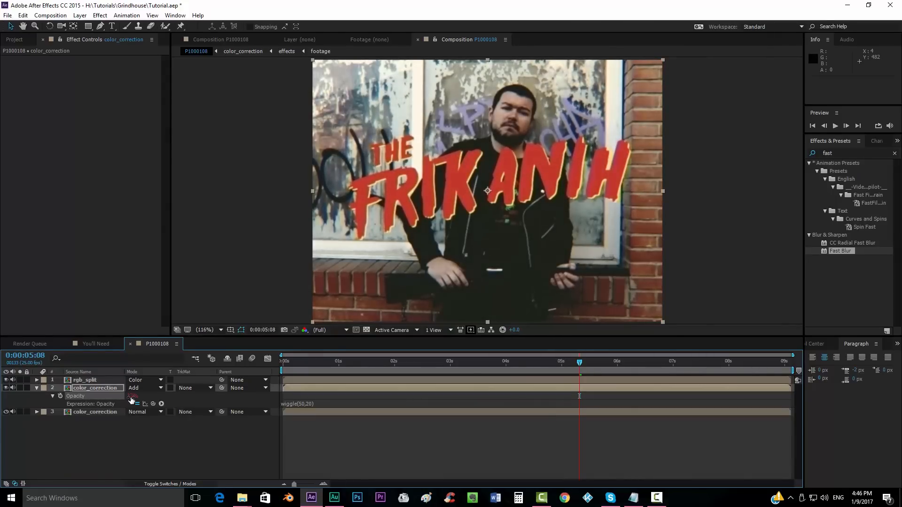
{"action": "left_click", "coordinate": [526, 362]}
{"action": "left_click_drag", "start_coordinate": [529, 365], "coordinate": [706, 361]}
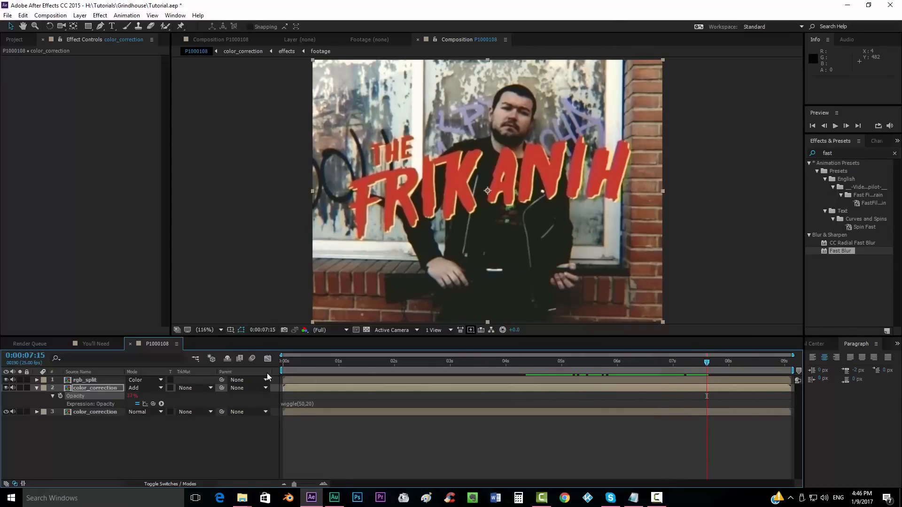
{"action": "left_click", "coordinate": [133, 395]}
{"action": "type", "text": "10"}
{"action": "key", "text": "Return"}
{"action": "mouse_move", "coordinate": [550, 364]}
{"action": "left_mouse_down"}
{"action": "mouse_move", "coordinate": [734, 361]}
{"action": "mouse_move", "coordinate": [618, 364]}
{"action": "mouse_move", "coordinate": [556, 376]}
{"action": "left_mouse_up"}
{"action": "key", "text": "space"}
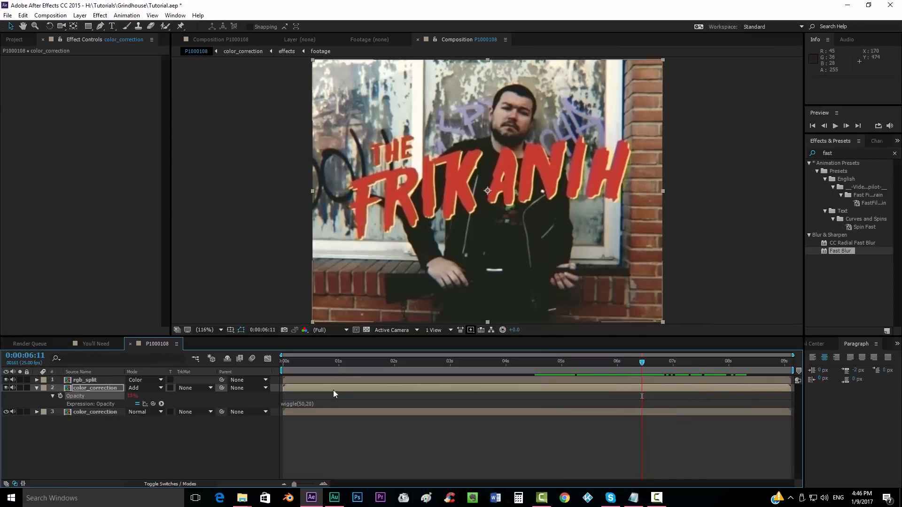
Step: Try wiggle(30,20) as the Add-mode layer's opacity expression, check the flicker along the timeline, and undo the expression edit
{"action": "left_click", "coordinate": [305, 402]}
{"action": "key", "text": "BackSpace"}
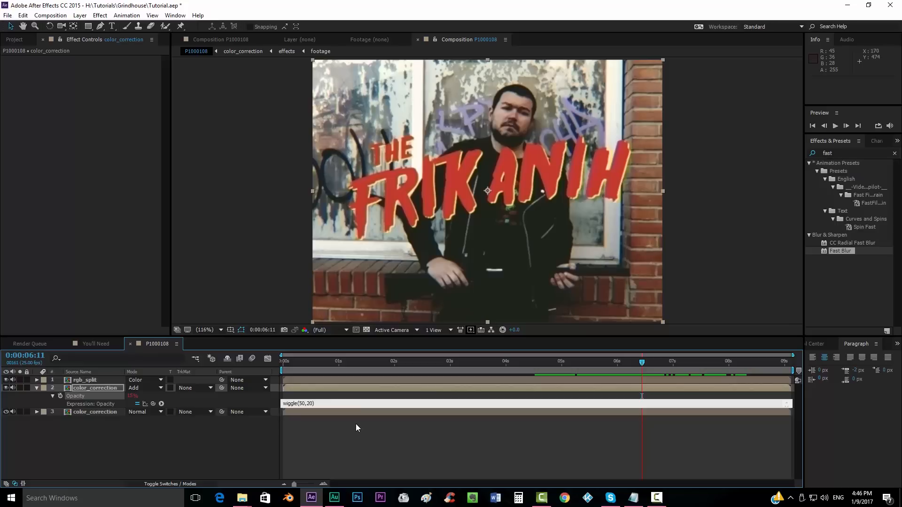
{"action": "key", "text": "BackSpace"}
{"action": "type", "text": "3"}
{"action": "key", "text": "shift+Right"}
{"action": "key", "text": "shift+Right"}
{"action": "key", "text": "Right"}
{"action": "key", "text": "Right"}
{"action": "key", "text": "shift+Right"}
{"action": "key", "text": "shift+Right"}
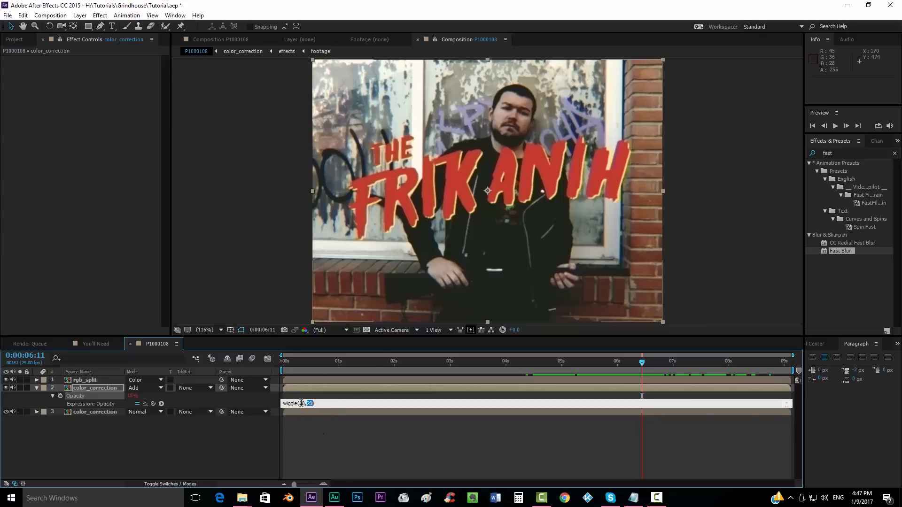
{"action": "left_click", "coordinate": [319, 433]}
{"action": "left_click_drag", "start_coordinate": [537, 366], "coordinate": [760, 363]}
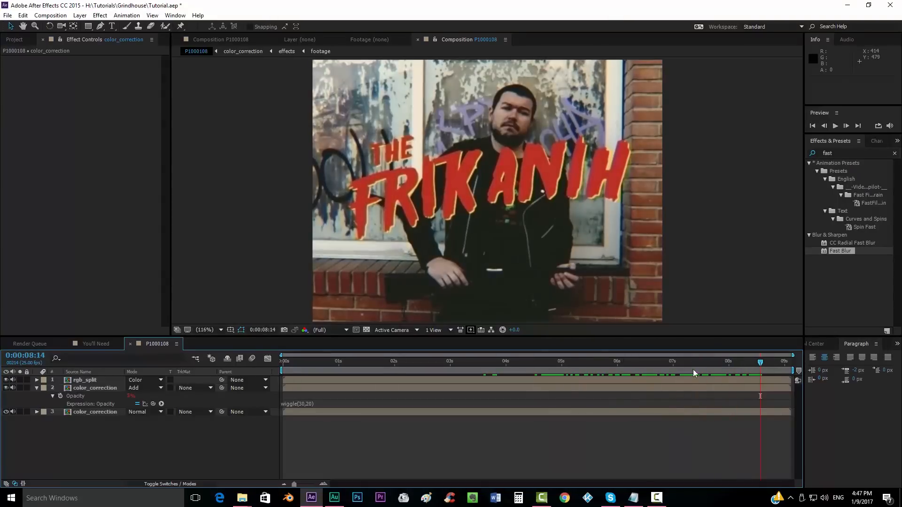
{"action": "key", "text": "ctrl+z"}
{"action": "left_click_drag", "start_coordinate": [559, 362], "coordinate": [549, 379]}
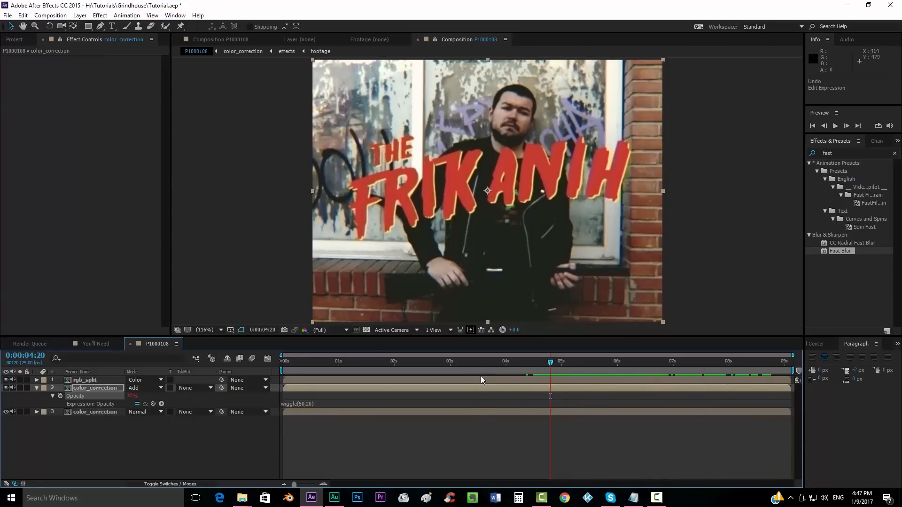
Step: Pre-compose rgb_split and both color_correction layers into a new composition named color_displace, moving all attributes
{"action": "left_click", "coordinate": [455, 381]}
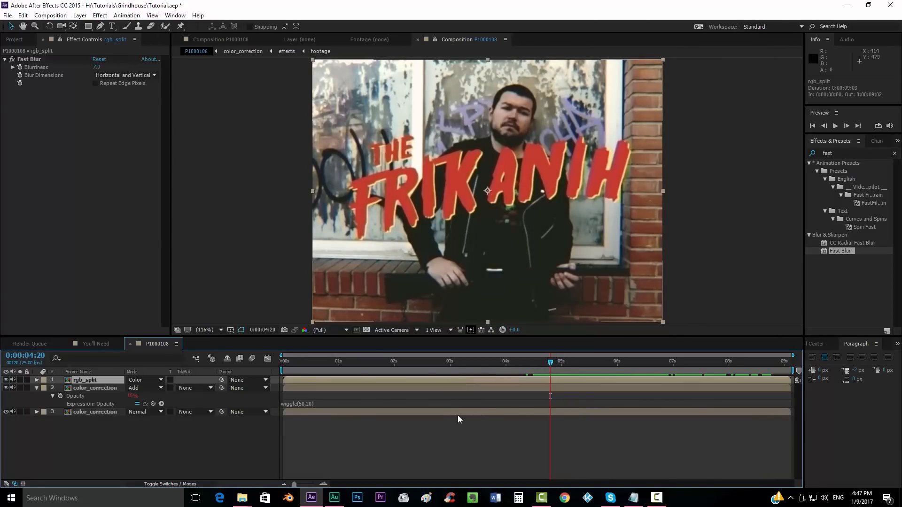
{"action": "left_click", "coordinate": [458, 413], "text": "shift"}
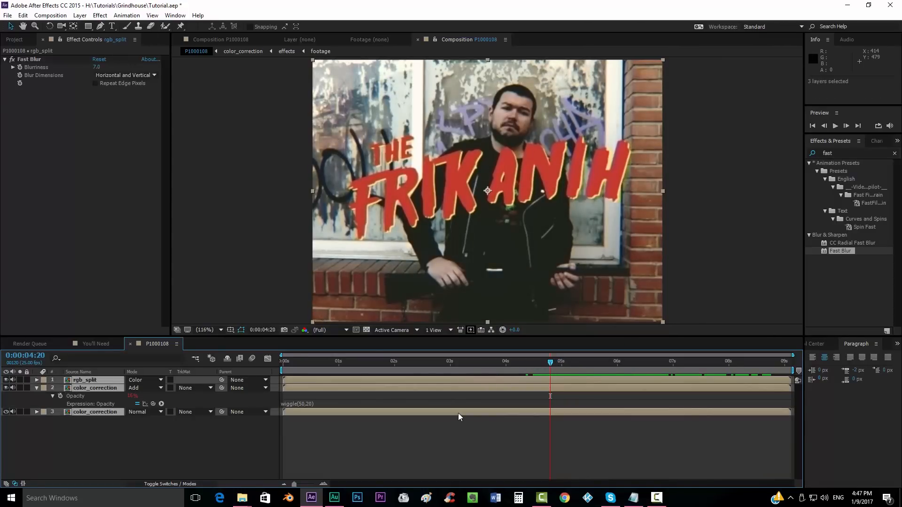
{"action": "right_click", "coordinate": [457, 413]}
{"action": "left_click", "coordinate": [501, 328]}
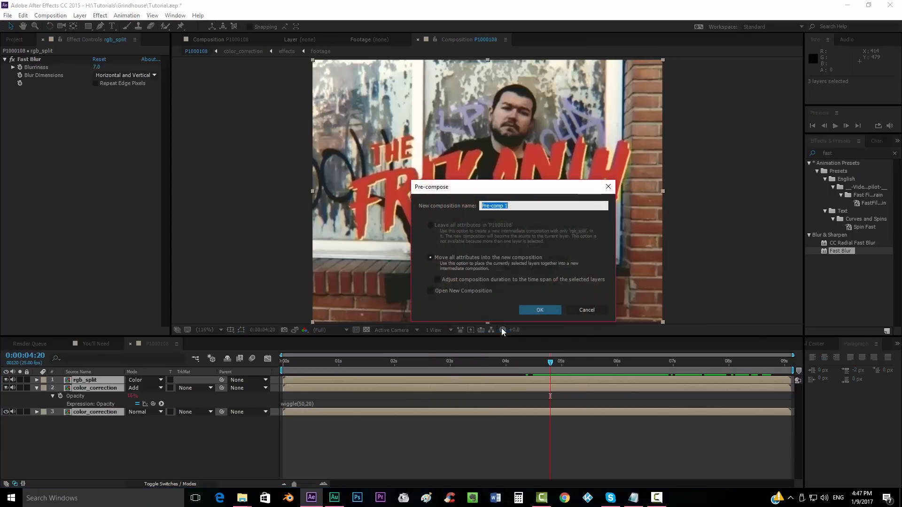
{"action": "type", "text": "color_displace"}
{"action": "key", "text": "Return"}
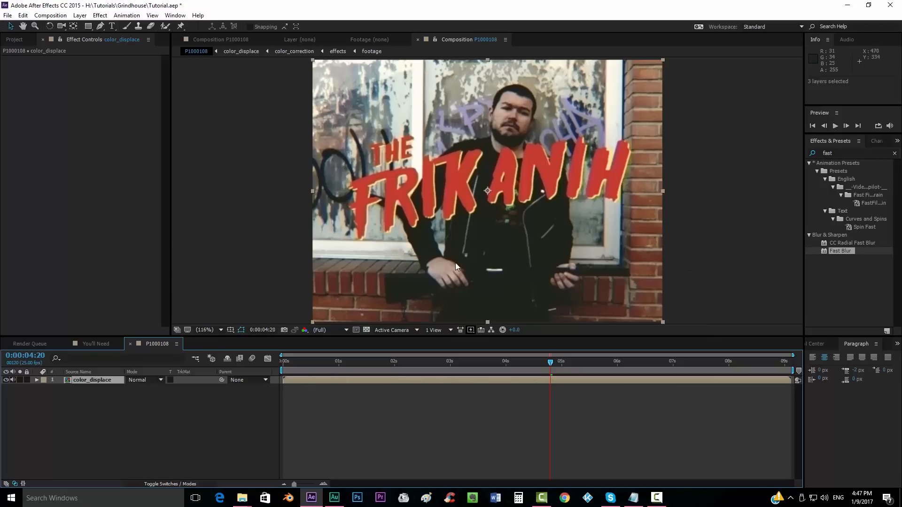
Step: Place the current time at 0:00:01:02, comparing the neighbouring frames one by one
{"action": "left_click_drag", "start_coordinate": [339, 361], "coordinate": [348, 363]}
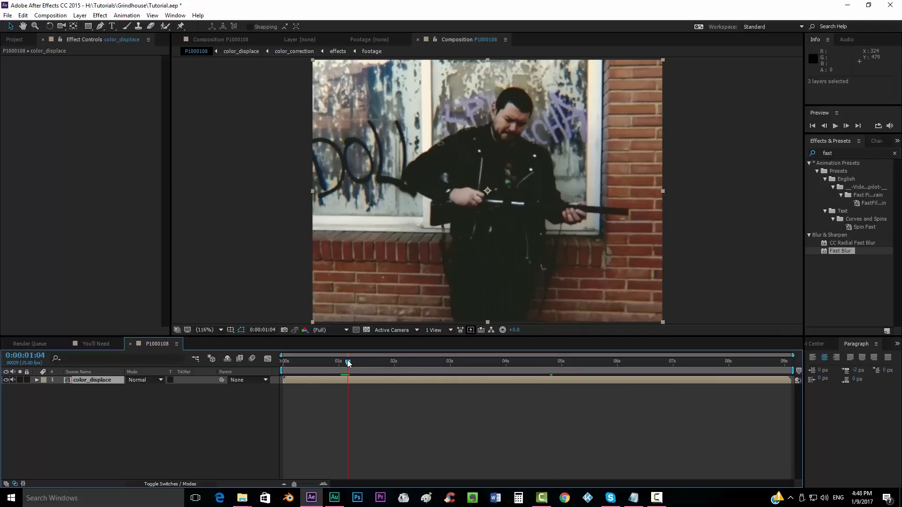
{"action": "key", "text": "Page_Up"}
{"action": "key", "text": "Page_Up"}
{"action": "key", "text": "Page_Down"}
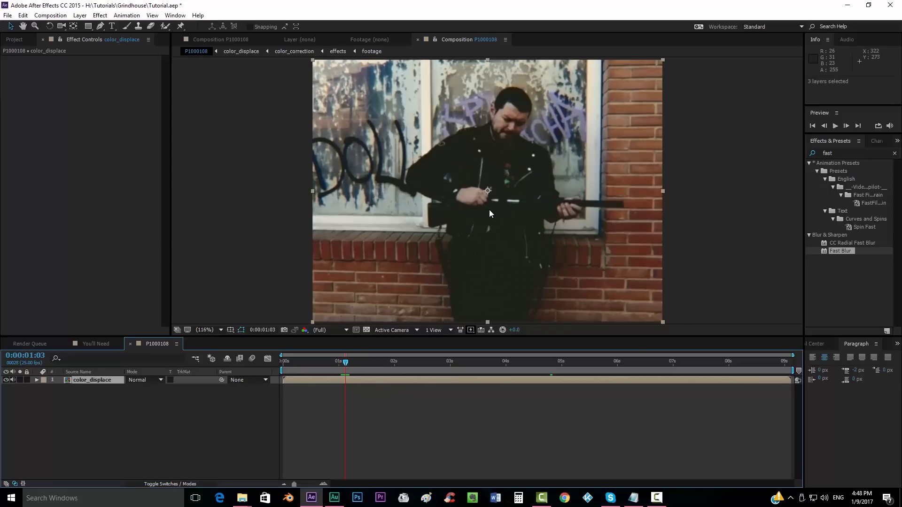
{"action": "key", "text": "Page_Up"}
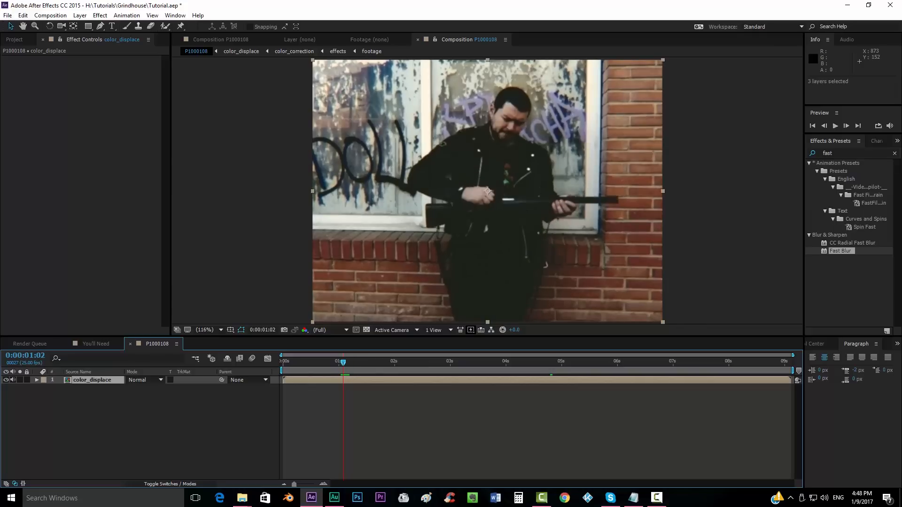
Step: Switch to the PopLine folder in File Explorer and preview the popLine_03 image
{"action": "mouse_move", "coordinate": [242, 499]}
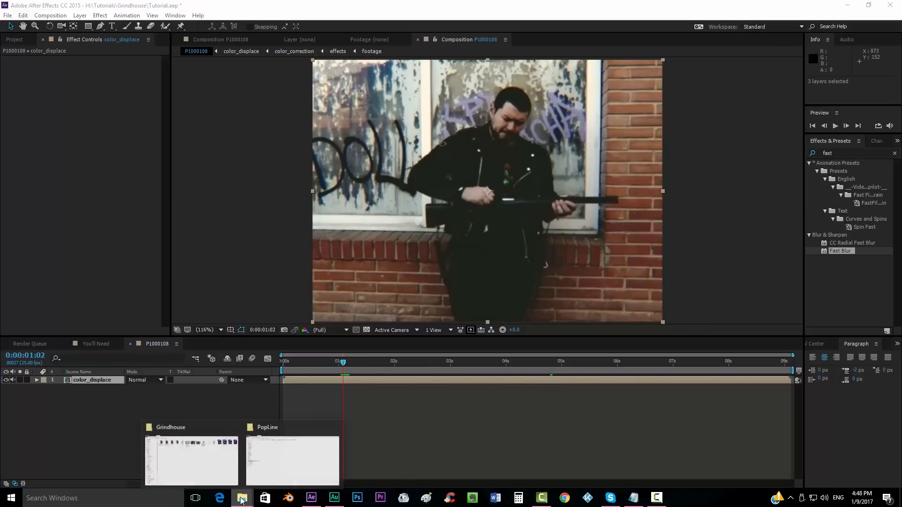
{"action": "left_click", "coordinate": [289, 448]}
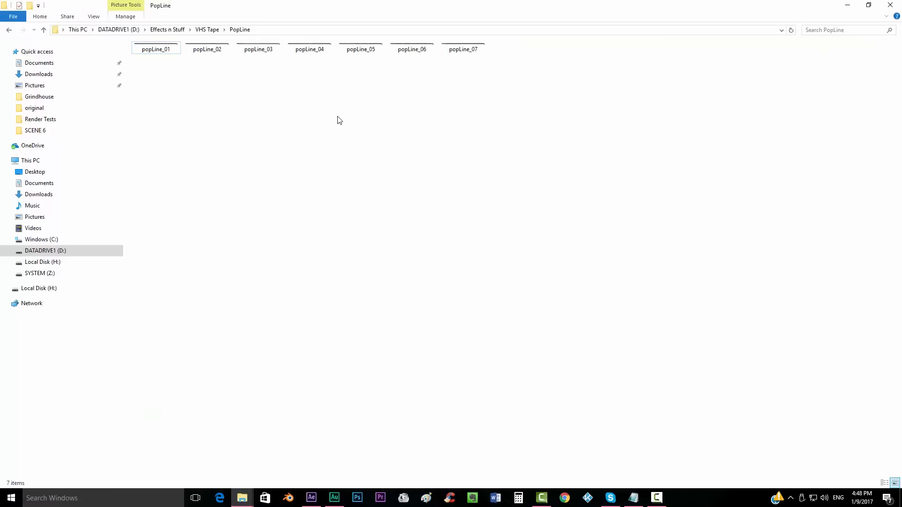
{"action": "key", "text": "BackSpace"}
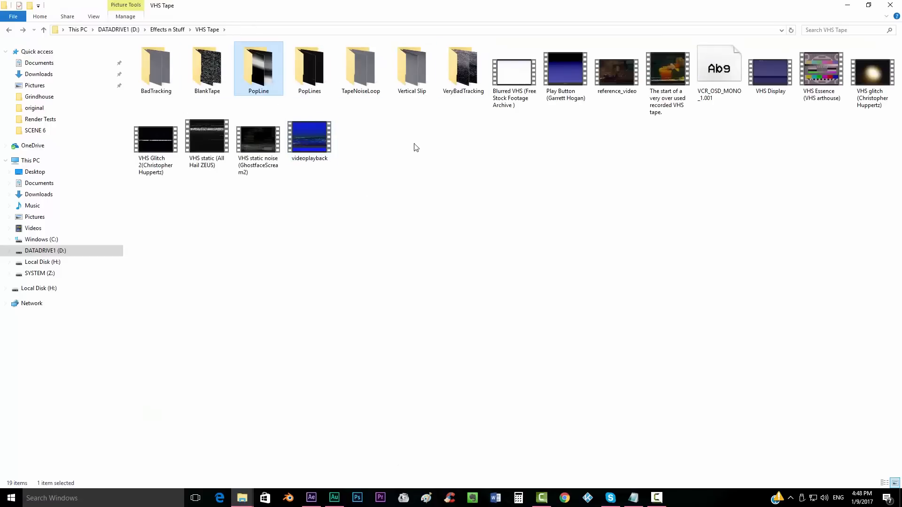
{"action": "double_click", "coordinate": [262, 86]}
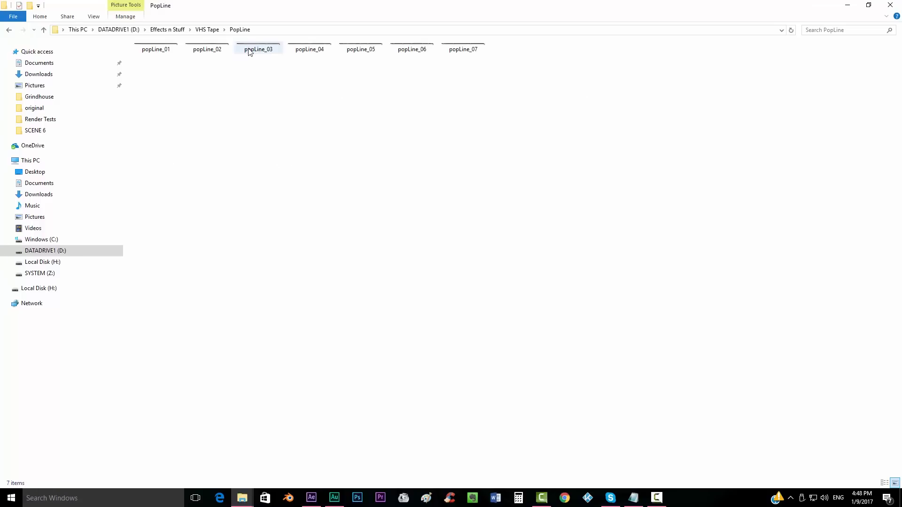
{"action": "double_click", "coordinate": [250, 52]}
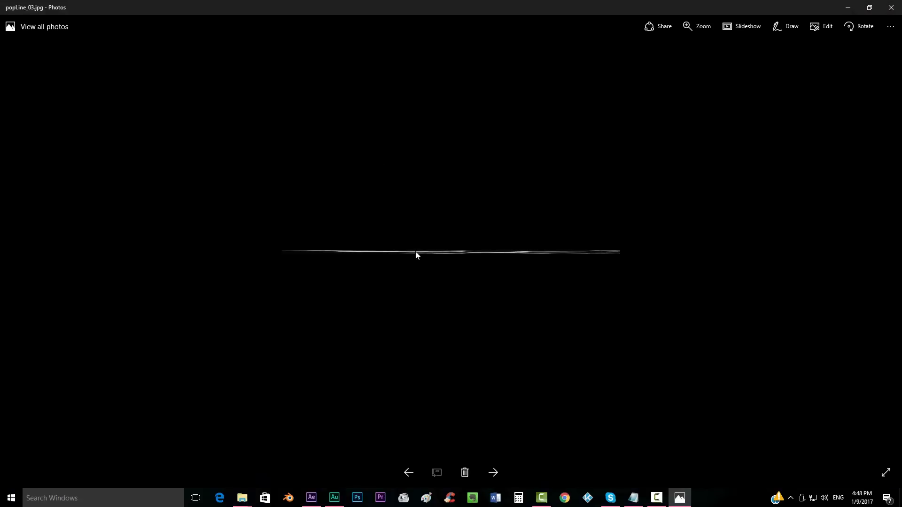
{"action": "left_click", "coordinate": [892, 7]}
Step: Import popLine_03.jpg into the After Effects project and place it above the color_displace layer in the P1000108 composition
{"action": "key", "text": "alt+Tab"}
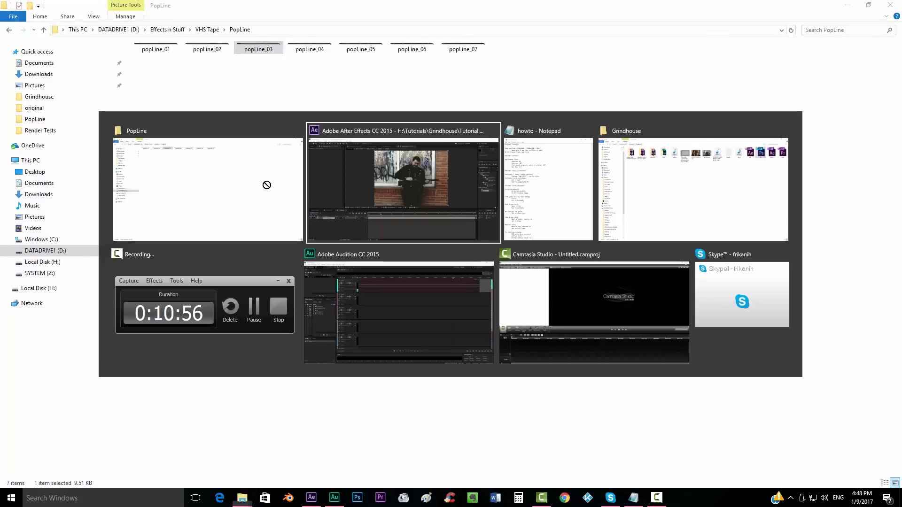
{"action": "left_click", "coordinate": [17, 42]}
{"action": "key", "text": "alt+Tab"}
{"action": "key", "text": "alt+Tab"}
{"action": "left_click_drag", "start_coordinate": [250, 51], "coordinate": [61, 284]}
{"action": "left_click_drag", "start_coordinate": [66, 204], "coordinate": [134, 373]}
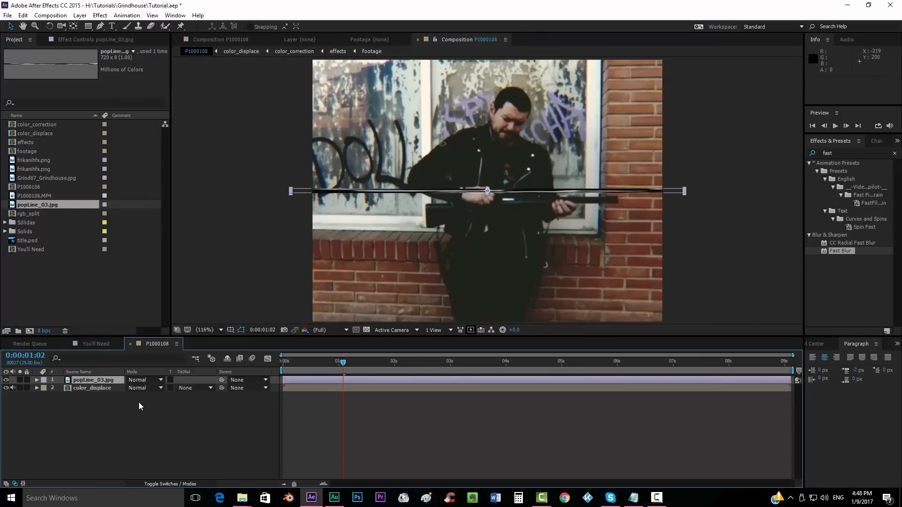
Step: Scale the popLine_03.jpg layer to 90% and set its blending mode to Multiply
{"action": "key", "text": "s"}
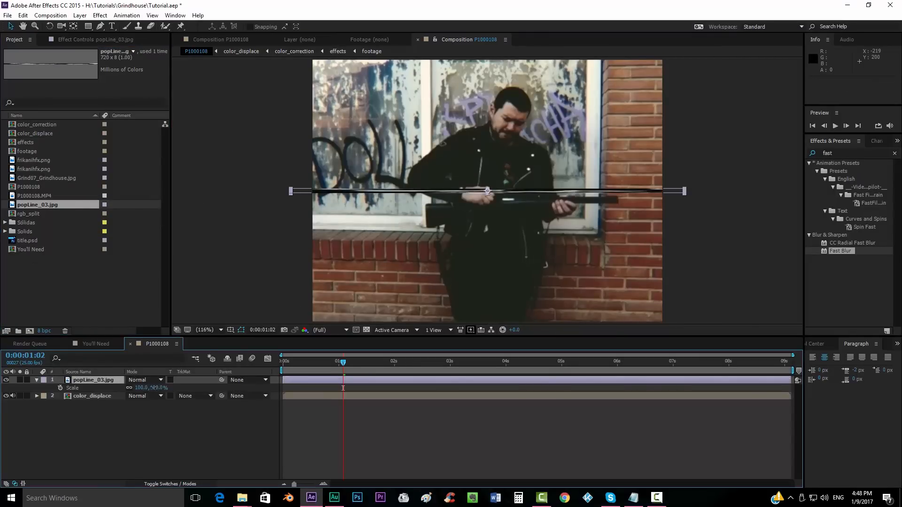
{"action": "left_click_drag", "start_coordinate": [153, 388], "coordinate": [150, 388]}
{"action": "left_click", "coordinate": [165, 441]}
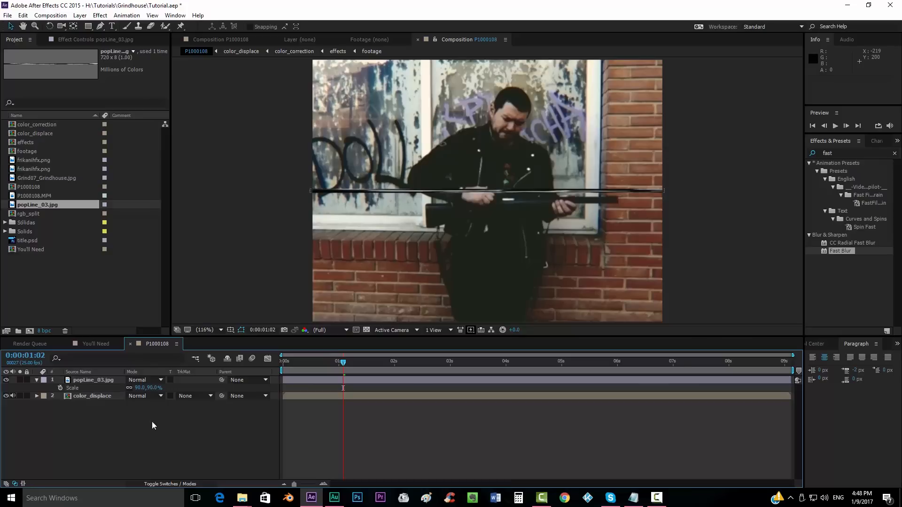
{"action": "left_click", "coordinate": [159, 380]}
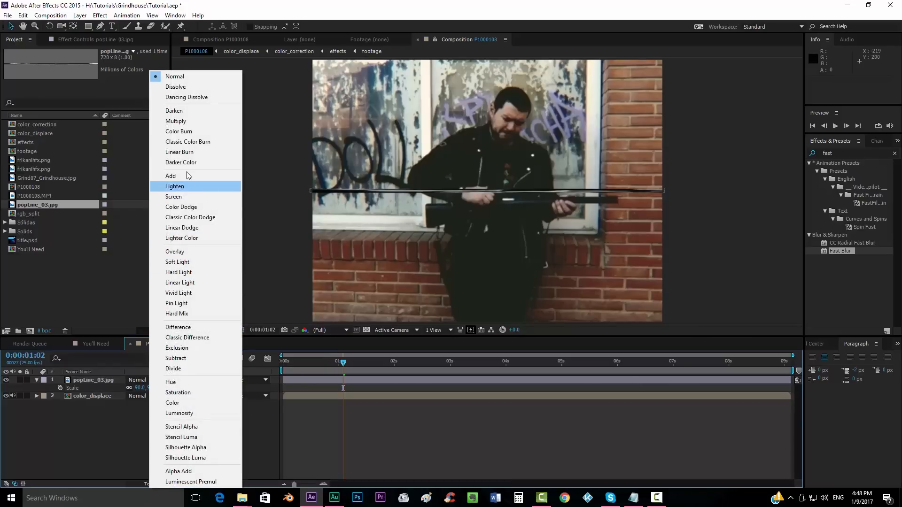
{"action": "left_click", "coordinate": [191, 124]}
{"action": "left_click", "coordinate": [212, 460]}
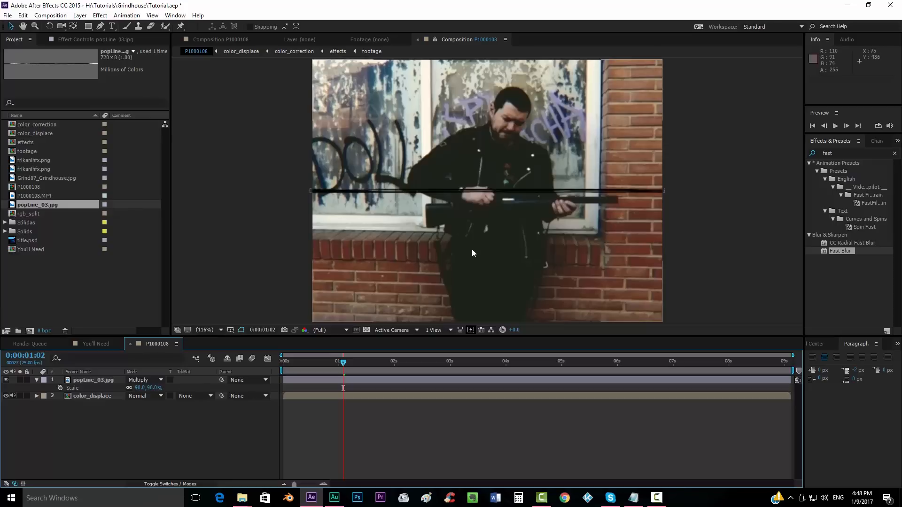
Step: Apply the Curves effect to the popLine_03.jpg layer and raise its RGB curve strongly to brighten it
{"action": "scroll", "coordinate": [532, 239], "scroll_direction": "up", "scroll_amount": 4}
{"action": "scroll", "coordinate": [533, 241], "scroll_direction": "down", "scroll_amount": 2}
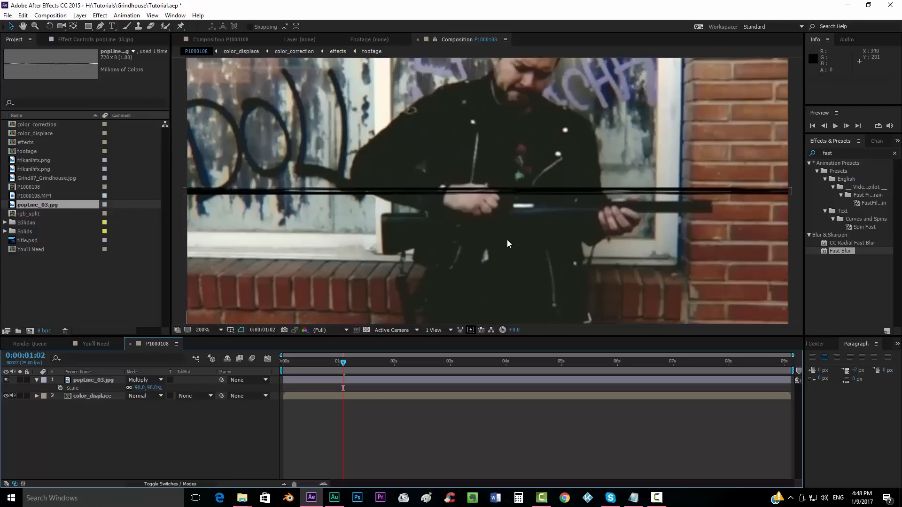
{"action": "left_click", "coordinate": [827, 154]}
{"action": "type", "text": "curv"}
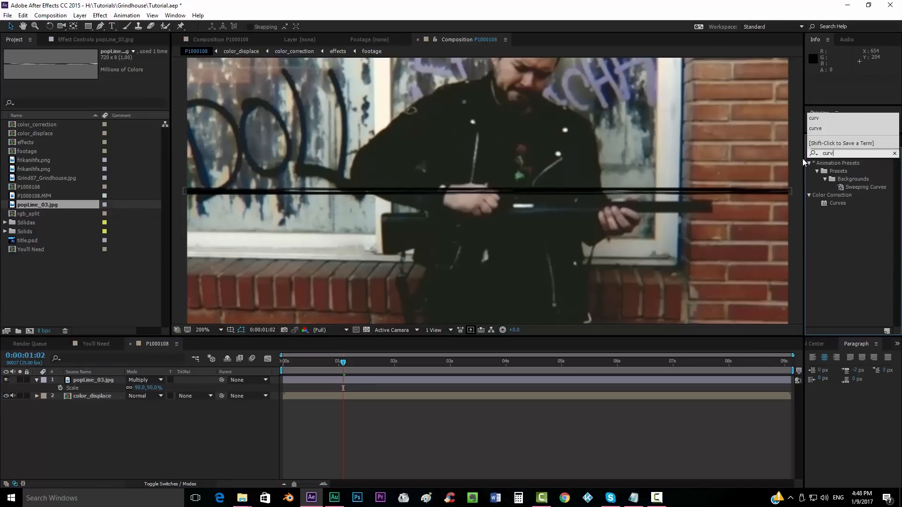
{"action": "left_click_drag", "start_coordinate": [836, 203], "coordinate": [443, 381]}
{"action": "left_click_drag", "start_coordinate": [107, 130], "coordinate": [65, 115]}
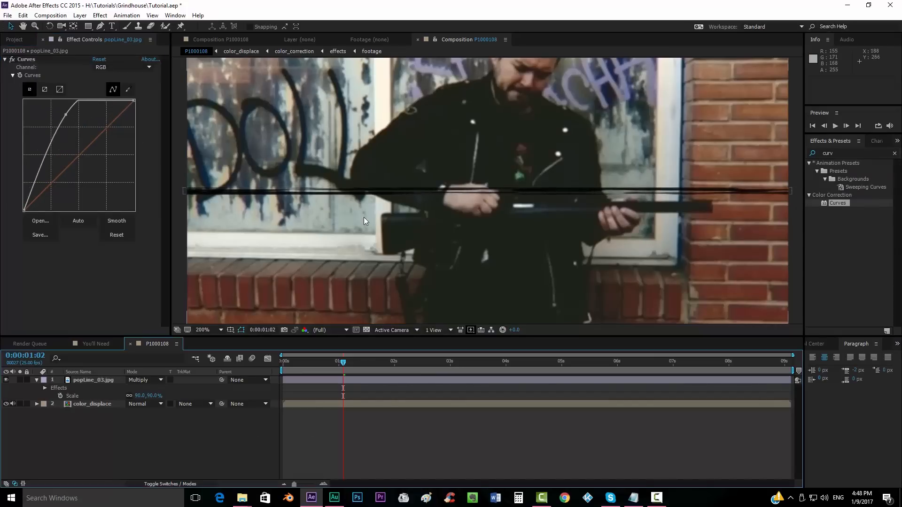
Step: Move the popLine_03.jpg line up in the frame by setting the layer's position to 320, 166
{"action": "key", "text": "comma"}
{"action": "left_click", "coordinate": [94, 372]}
{"action": "left_click", "coordinate": [94, 372]}
{"action": "left_click", "coordinate": [101, 380]}
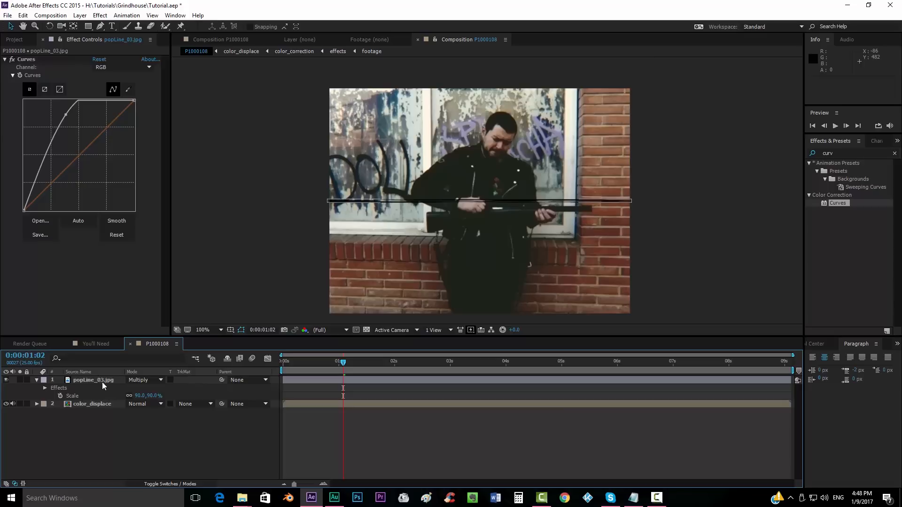
{"action": "key", "text": "p"}
{"action": "left_click_drag", "start_coordinate": [150, 388], "coordinate": [119, 382]}
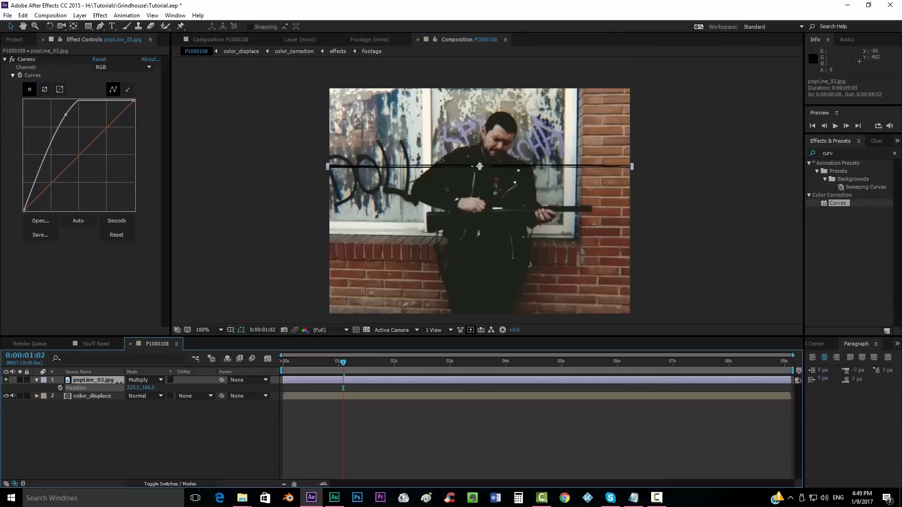
{"action": "left_click", "coordinate": [160, 462]}
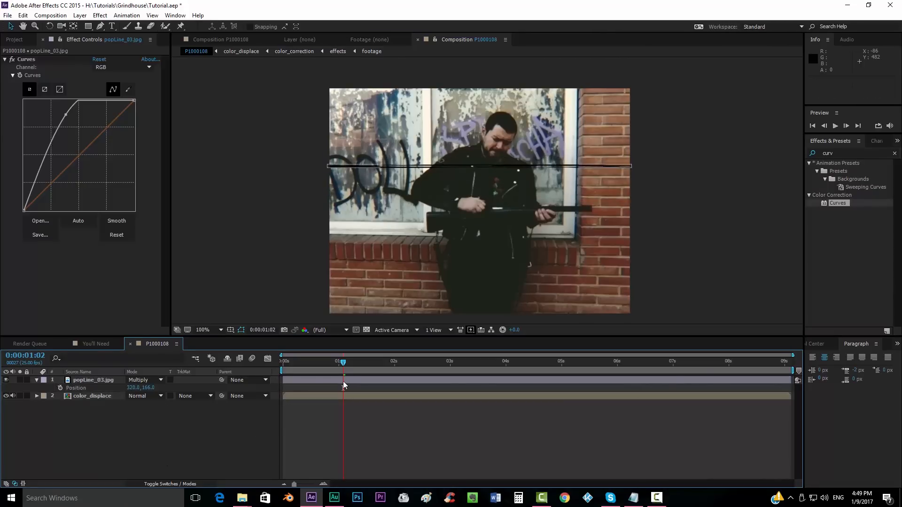
Step: Split popLine_03.jpg at 0:00:01:02 and 0:00:01:03 and delete the outer pieces, keeping a one-frame layer
{"action": "left_click", "coordinate": [342, 380]}
{"action": "key", "text": "ctrl+shift+d"}
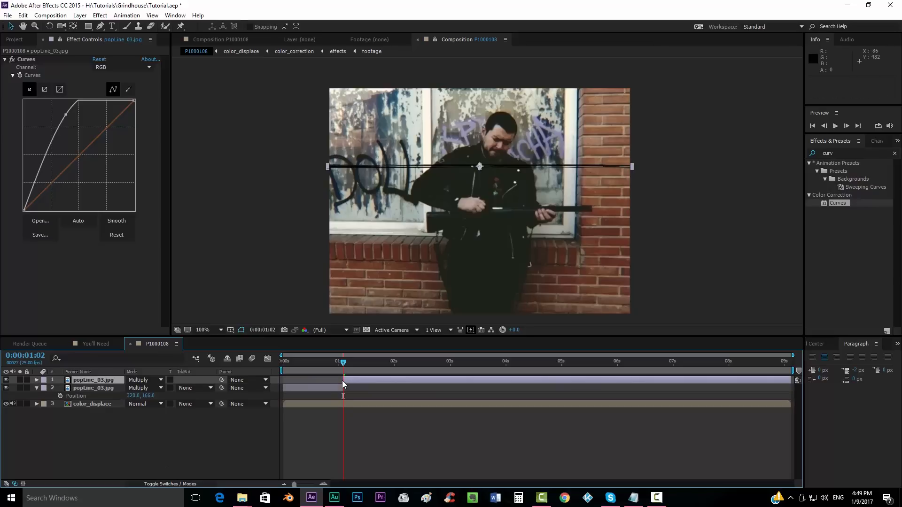
{"action": "key", "text": "Page_Down"}
{"action": "key", "text": "ctrl+shift+d"}
{"action": "left_click", "coordinate": [330, 396], "text": "ctrl"}
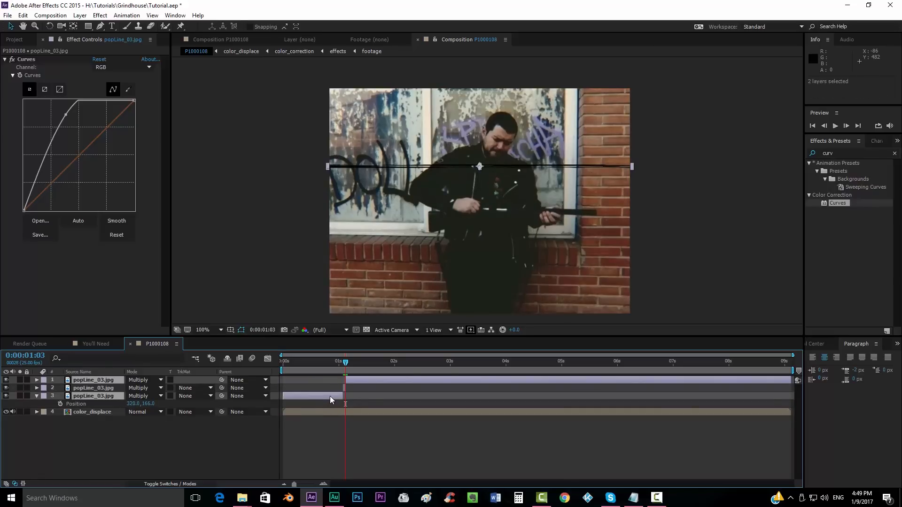
{"action": "key", "text": "Delete"}
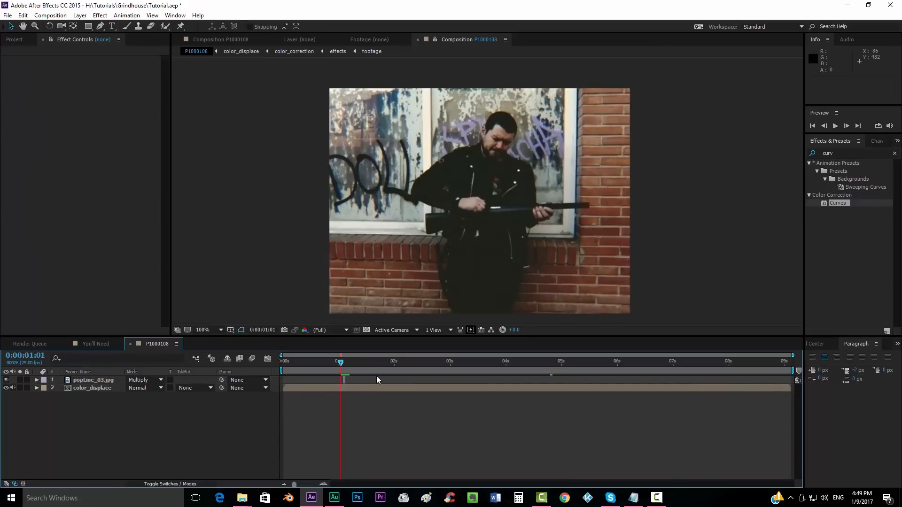
Step: Enable position keyframing on the color_displace layer at 0:00:01:02
{"action": "key", "text": "Page_Up"}
{"action": "key", "text": "Page_Down"}
{"action": "left_click", "coordinate": [359, 391]}
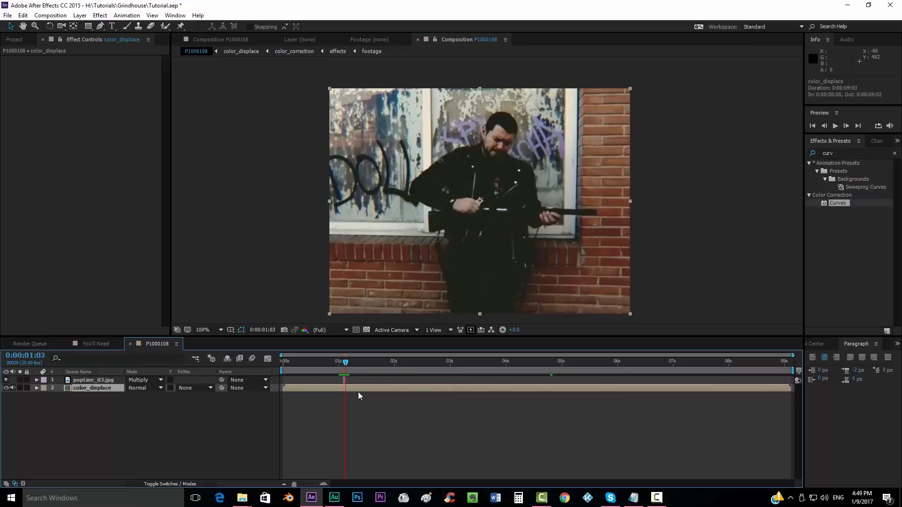
{"action": "left_click", "coordinate": [323, 483]}
{"action": "key", "text": "Page_Up"}
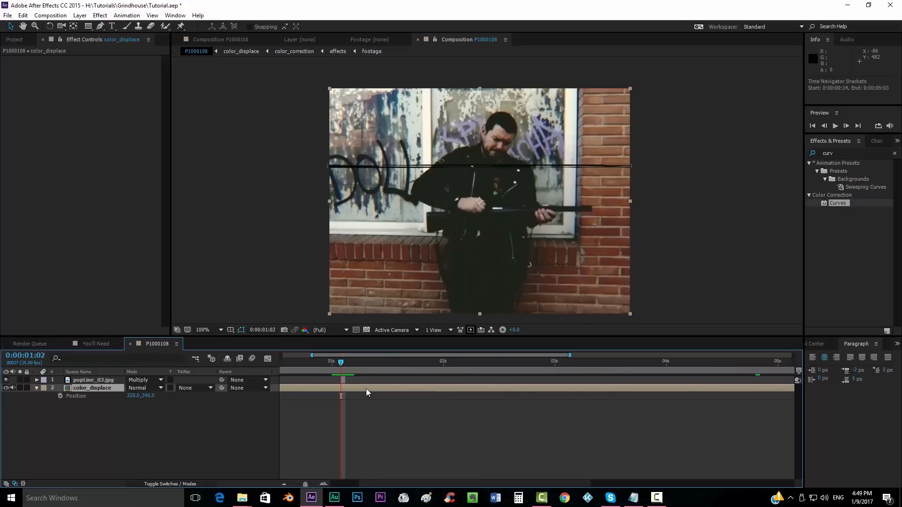
{"action": "left_click", "coordinate": [60, 396]}
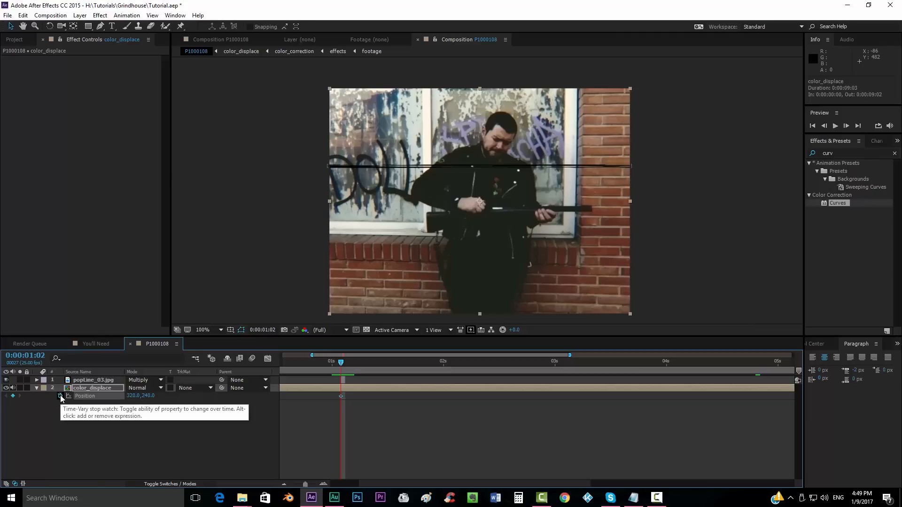
Step: Add an unchanged position keyframe to color_displace at 0:00:01:04 and set its position to 320, 273 at 0:00:01:03
{"action": "key", "text": "Page_Down"}
{"action": "key", "text": "Page_Down"}
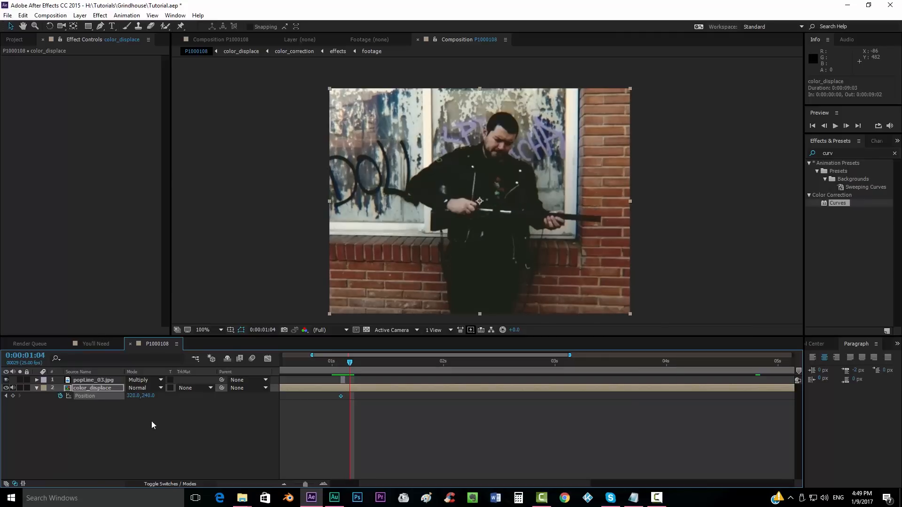
{"action": "left_click", "coordinate": [14, 396]}
{"action": "key", "text": "Page_Up"}
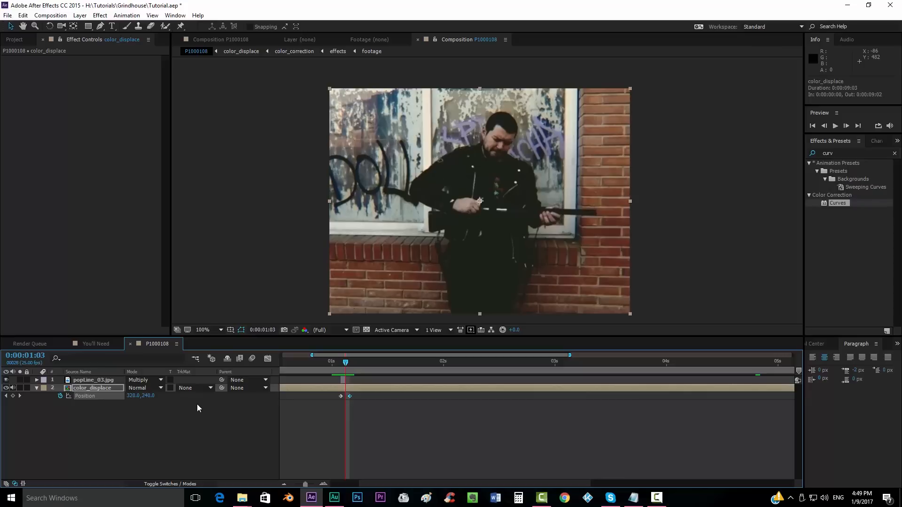
{"action": "left_click_drag", "start_coordinate": [146, 398], "coordinate": [165, 392]}
Step: Duplicate the color_displace layer and trim the copy to the single frame at 0:00:01:03, deleting the leftover pieces
{"action": "left_click", "coordinate": [353, 390]}
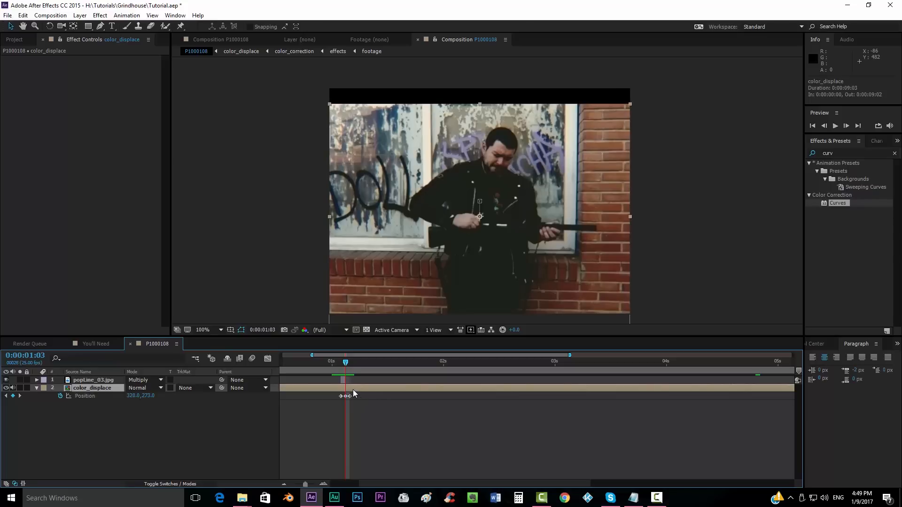
{"action": "key", "text": "ctrl+d"}
{"action": "key", "text": "ctrl+shift+d"}
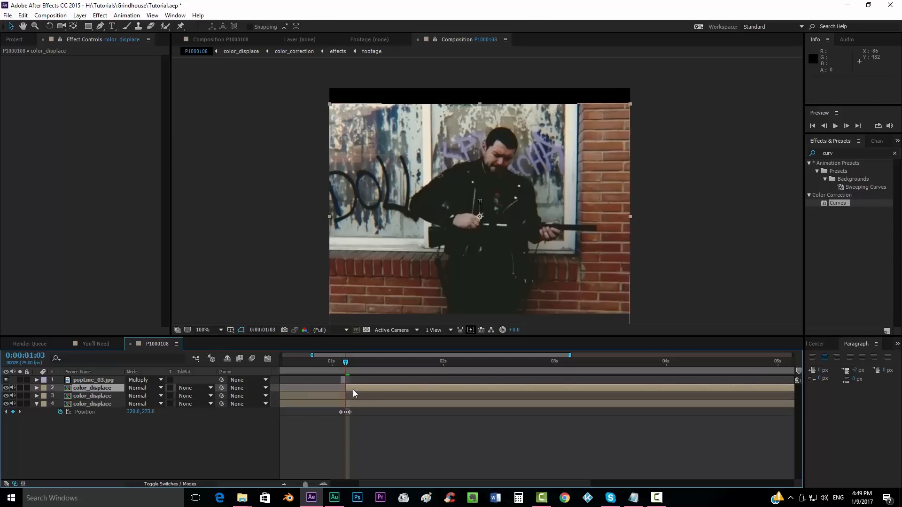
{"action": "key", "text": "Page_Down"}
{"action": "key", "text": "ctrl+shift+d"}
{"action": "left_click", "coordinate": [332, 407], "text": "ctrl"}
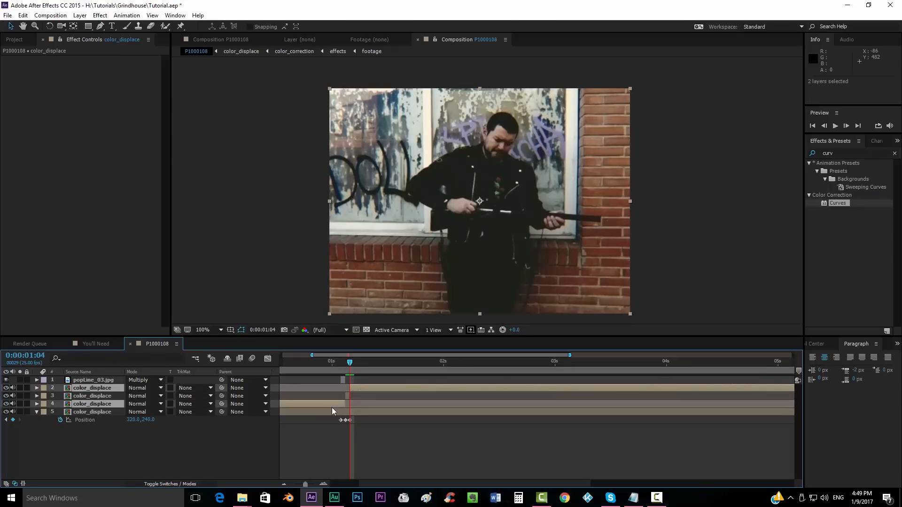
{"action": "key", "text": "Delete"}
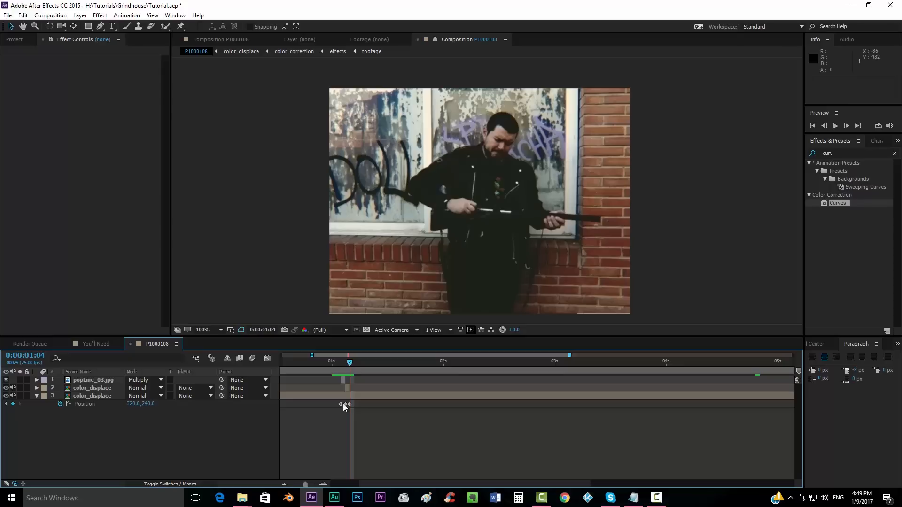
Step: Set the one-frame color_displace copy's position to 320, -212 at 0:00:01:03 to fill the gap above the shifted image
{"action": "key", "text": "Page_Up"}
{"action": "left_click", "coordinate": [346, 387]}
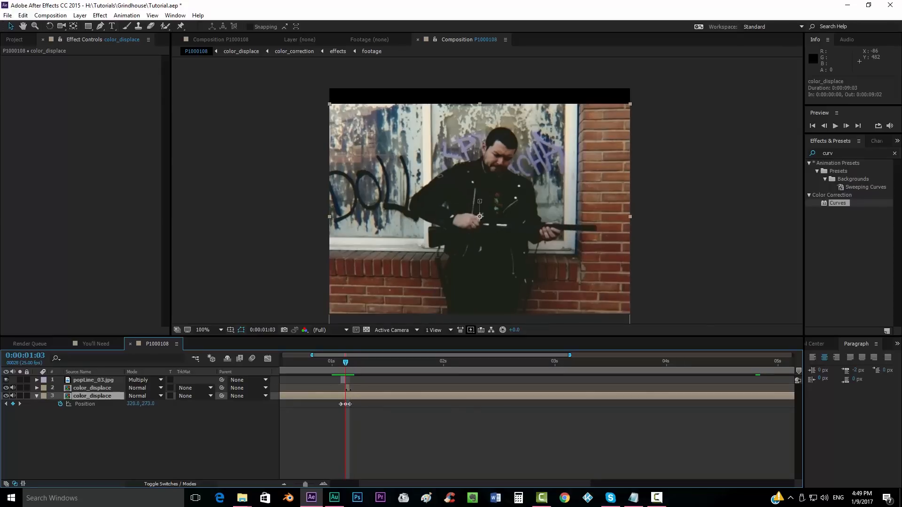
{"action": "key", "text": "p"}
{"action": "left_click_drag", "start_coordinate": [150, 396], "coordinate": [1, 326]}
{"action": "left_click_drag", "start_coordinate": [145, 396], "coordinate": [135, 397]}
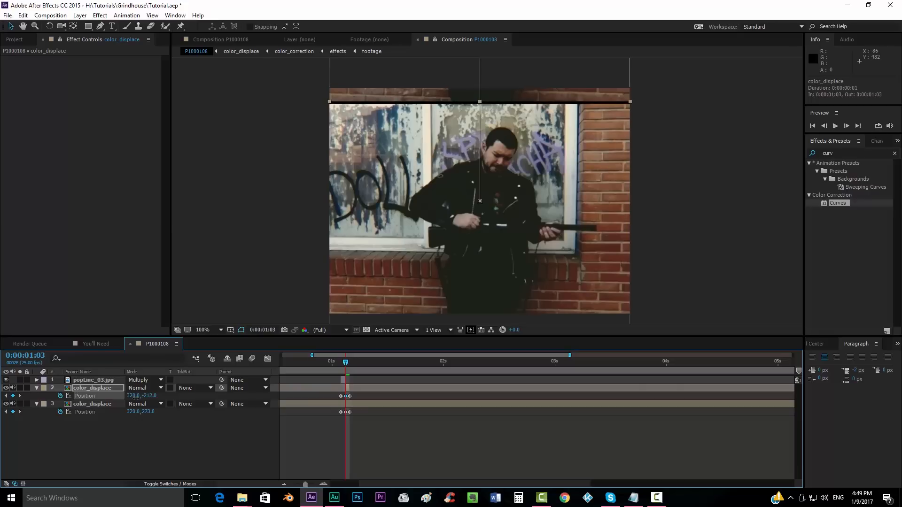
{"action": "left_click", "coordinate": [183, 453]}
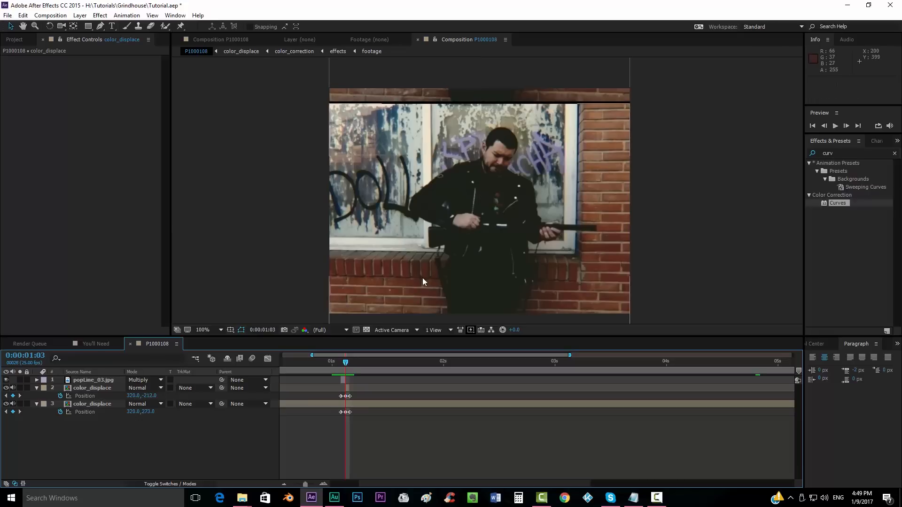
Step: Duplicate the one-frame popLine_03.jpg layer and shift the copy to 0:00:01:03
{"action": "left_click", "coordinate": [342, 380]}
{"action": "key", "text": "ctrl+d"}
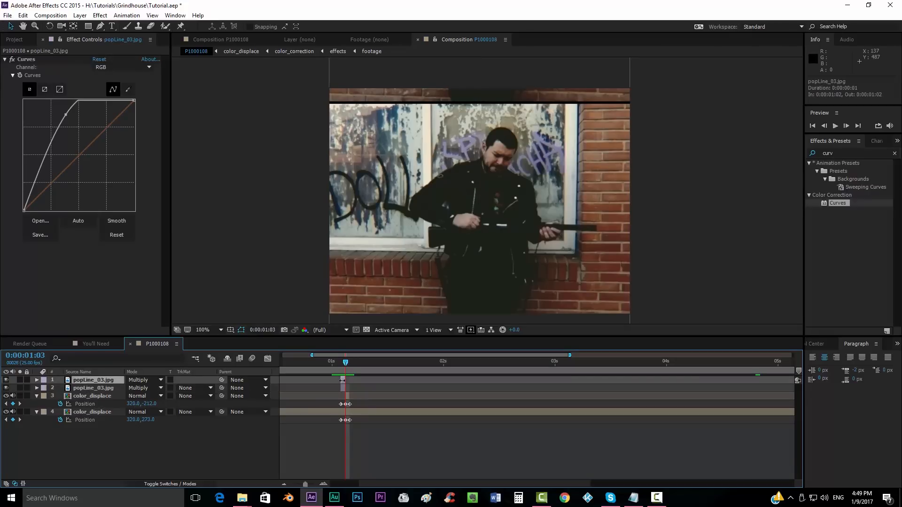
{"action": "left_click", "coordinate": [323, 485]}
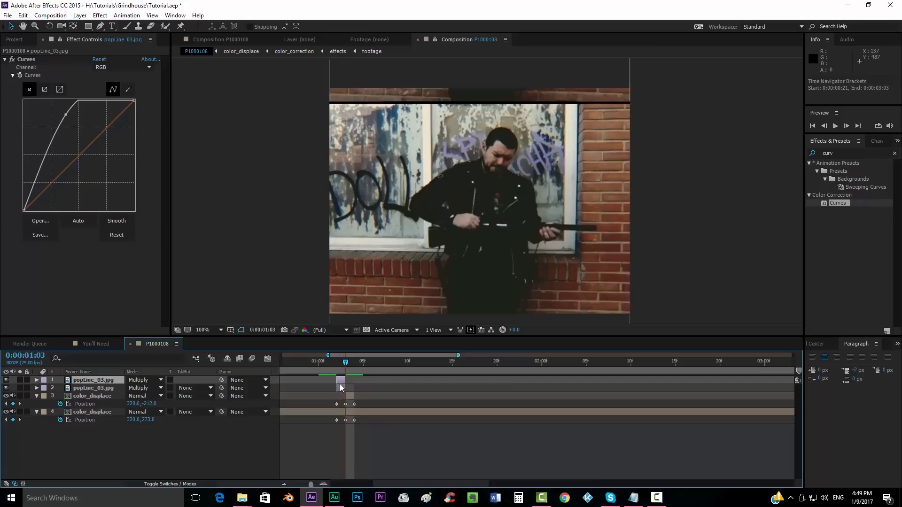
{"action": "left_click_drag", "start_coordinate": [342, 381], "coordinate": [351, 382]}
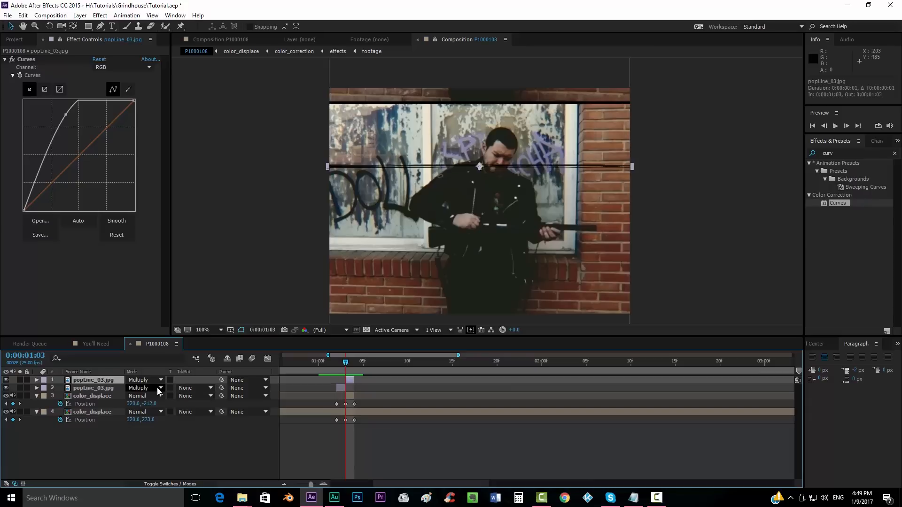
Step: Rotate the popLine_03.jpg copy at 0:00:01:03 by 180° and set its position to 320, 95
{"action": "key", "text": "r"}
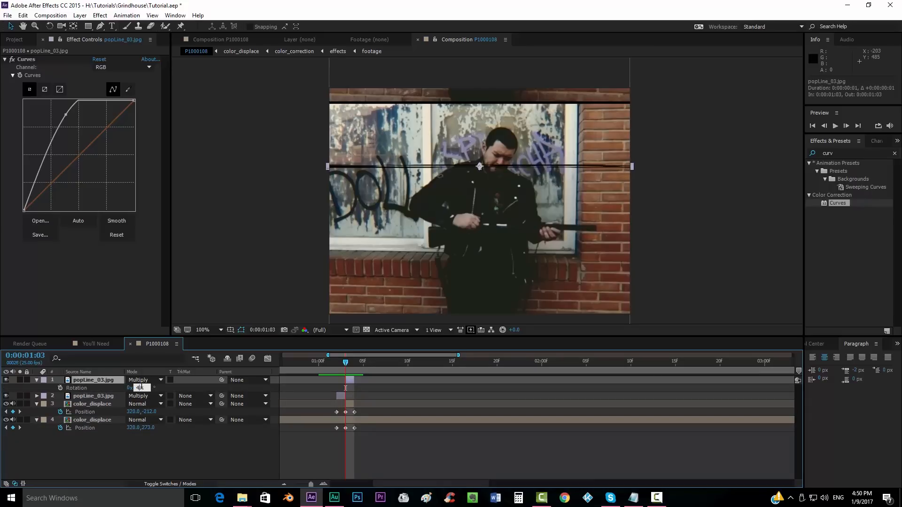
{"action": "key", "text": "Return"}
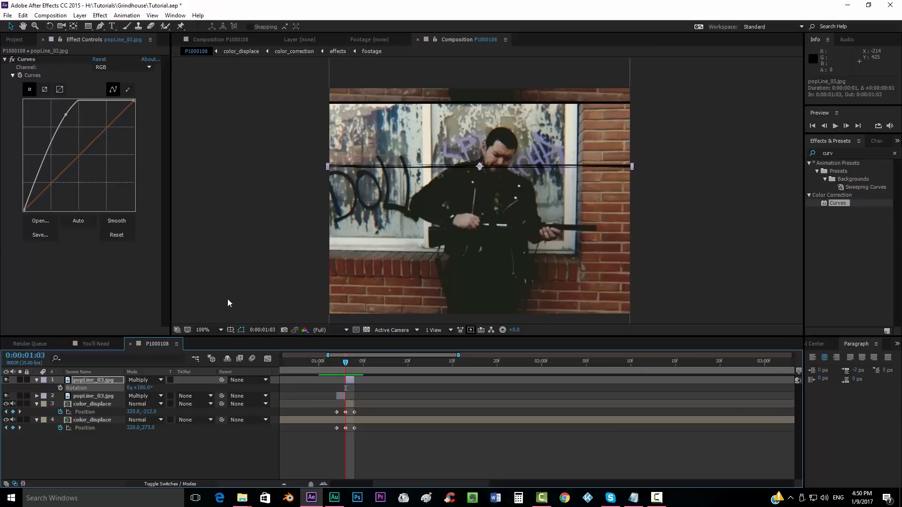
{"action": "key", "text": "p"}
{"action": "left_click_drag", "start_coordinate": [150, 388], "coordinate": [118, 383]}
Step: Add a copy of the 0:00:01:03 popLine_03.jpg layer, stretched vertically with unlinked scale and positioned at 320, 100
{"action": "left_click", "coordinate": [99, 381]}
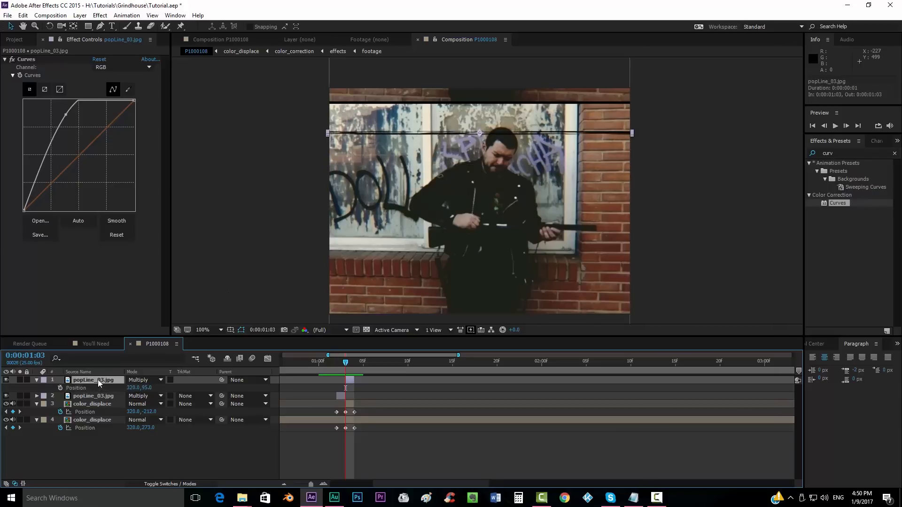
{"action": "key", "text": "ctrl+d"}
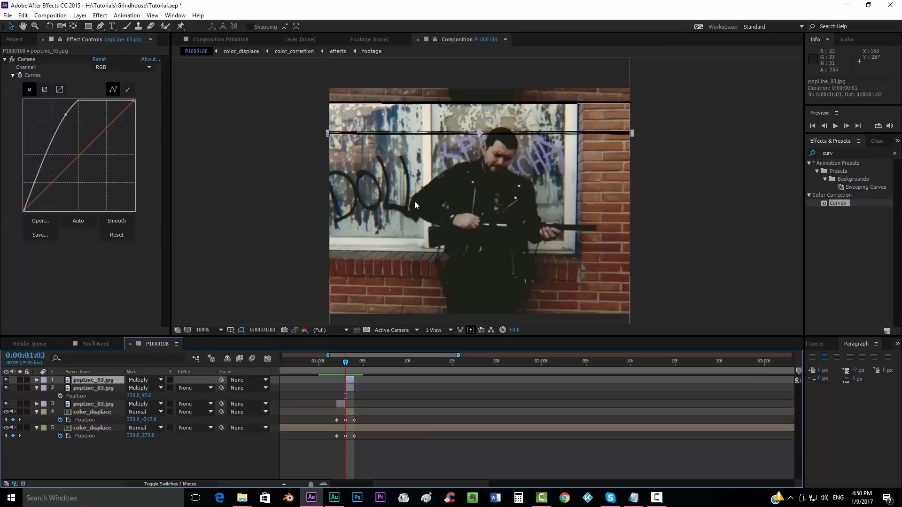
{"action": "key", "text": "period"}
{"action": "left_click_drag", "start_coordinate": [439, 141], "coordinate": [461, 204]}
{"action": "key", "text": "s"}
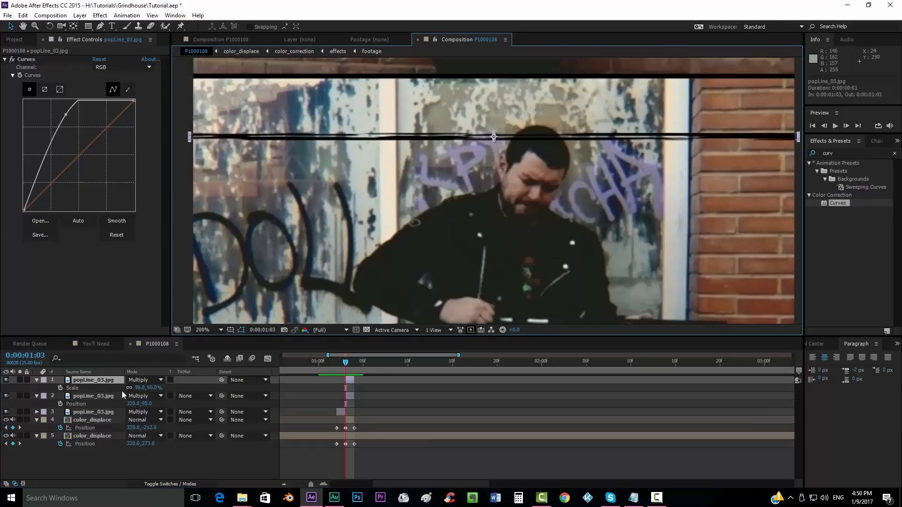
{"action": "left_click", "coordinate": [129, 389]}
{"action": "left_click_drag", "start_coordinate": [140, 388], "coordinate": [225, 380]}
{"action": "key", "text": "ctrl+z"}
{"action": "key", "text": "p"}
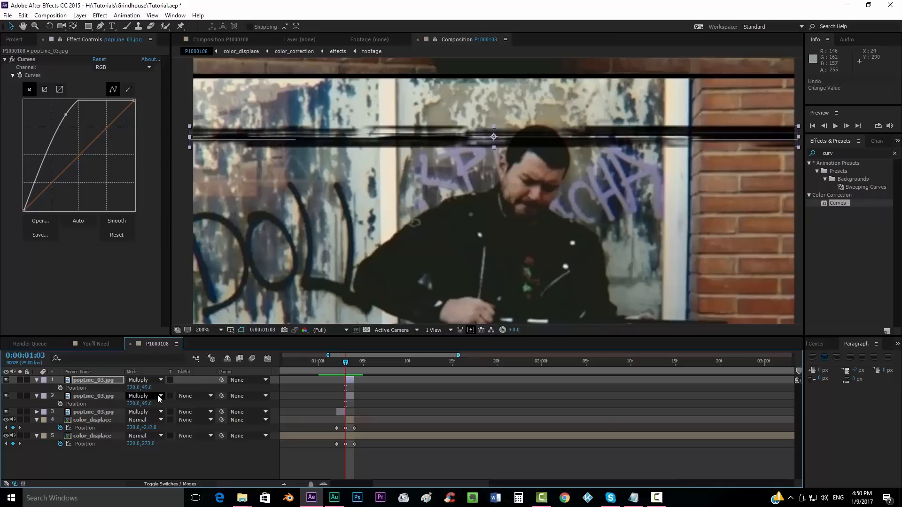
{"action": "left_click_drag", "start_coordinate": [147, 388], "coordinate": [150, 388]}
Step: Search the effects library for tint
{"action": "double_click", "coordinate": [843, 152]}
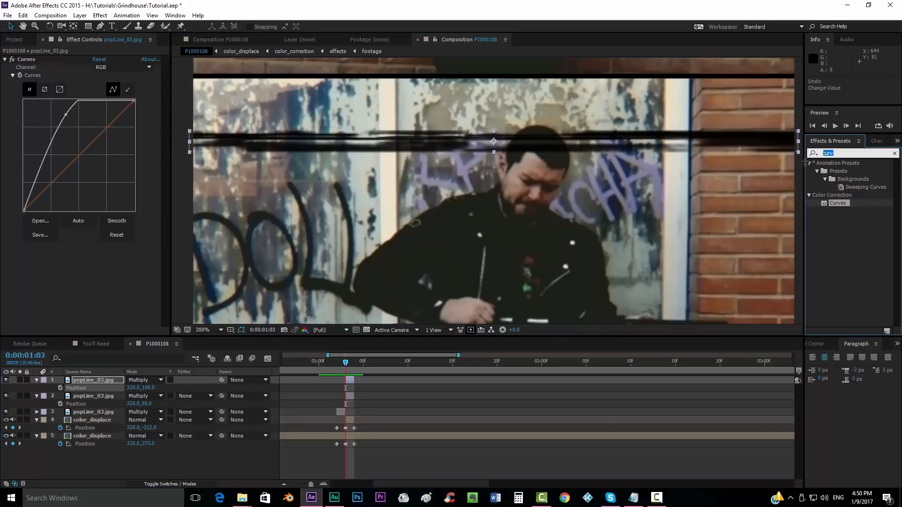
{"action": "type", "text": "tint"}
{"action": "left_click_drag", "start_coordinate": [834, 204], "coordinate": [352, 399]}
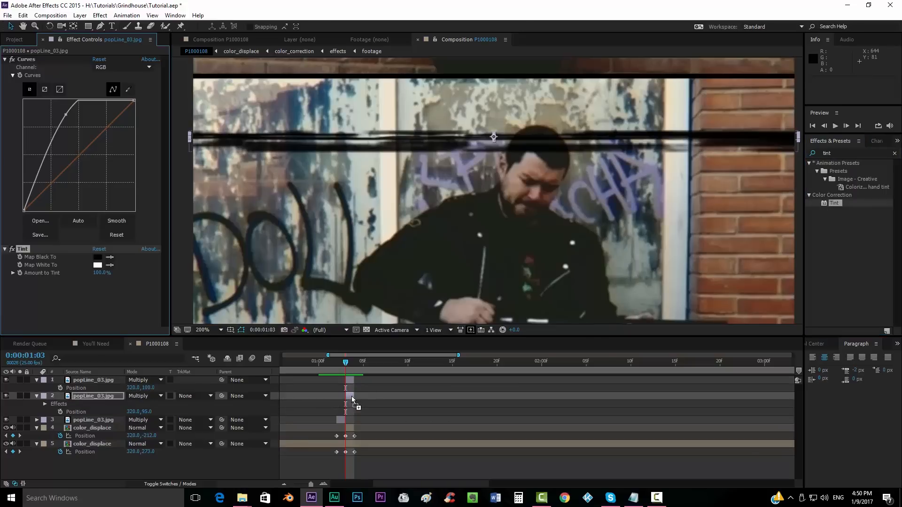
{"action": "left_click", "coordinate": [97, 257]}
{"action": "mouse_move", "coordinate": [104, 101]}
{"action": "left_mouse_down"}
{"action": "mouse_move", "coordinate": [117, 66]}
{"action": "mouse_move", "coordinate": [186, 11]}
{"action": "left_mouse_up"}
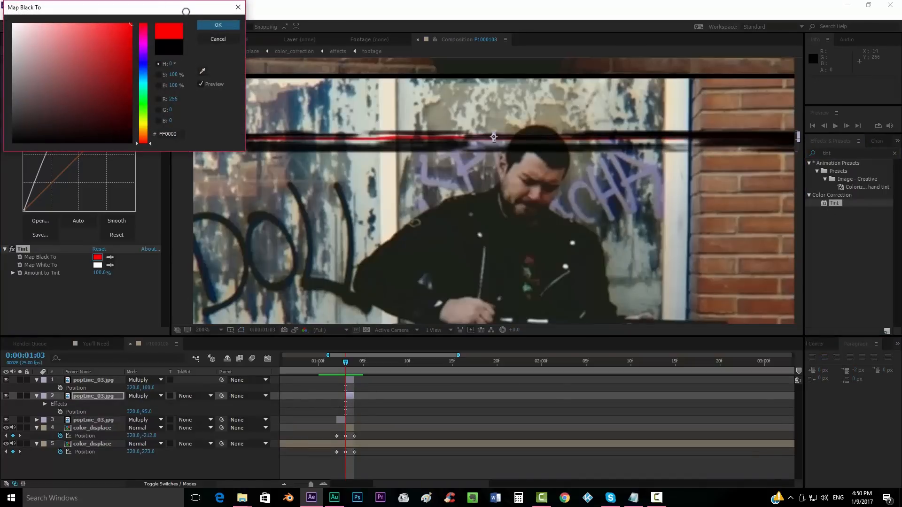
{"action": "left_click", "coordinate": [212, 40]}
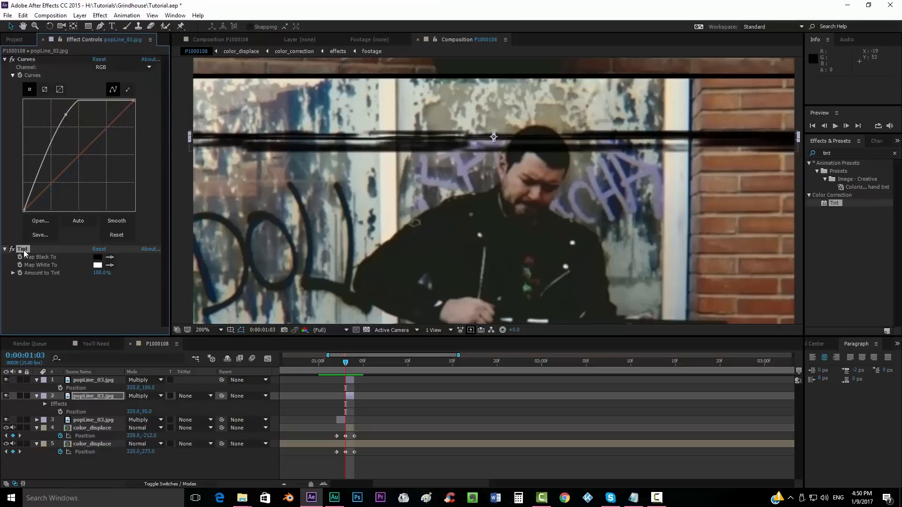
{"action": "key", "text": "Delete"}
Step: Apply the Tint effect to the stretched topmost popLine_03.jpg layer and map its black to red
{"action": "left_click_drag", "start_coordinate": [833, 203], "coordinate": [350, 383]}
{"action": "left_click", "coordinate": [97, 257]}
{"action": "mouse_move", "coordinate": [104, 107]}
{"action": "left_mouse_down"}
{"action": "mouse_move", "coordinate": [174, 19]}
{"action": "mouse_move", "coordinate": [183, 24]}
{"action": "left_mouse_up"}
{"action": "left_click", "coordinate": [217, 26]}
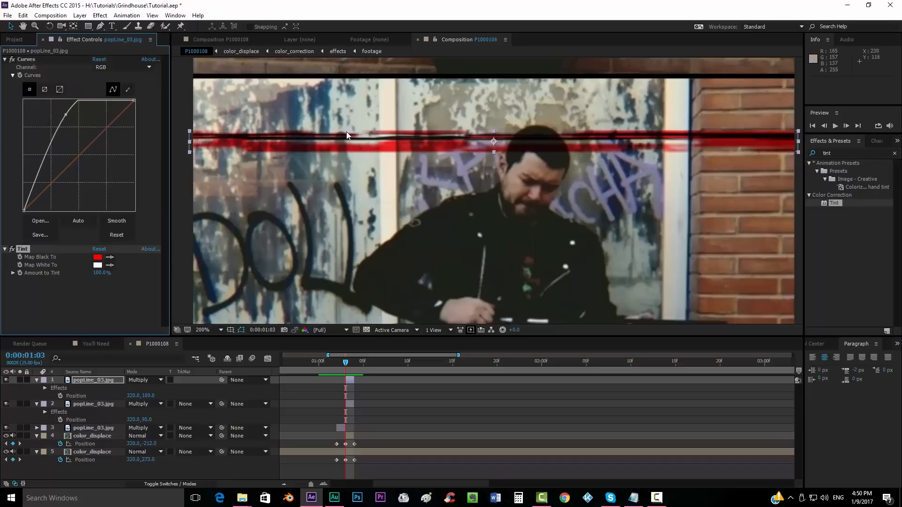
Step: Draw a rectangular mask around the red line on the topmost popLine_03.jpg layer and extend it past the frame's edge
{"action": "left_click", "coordinate": [89, 26]}
{"action": "left_click_drag", "start_coordinate": [186, 132], "coordinate": [491, 190]}
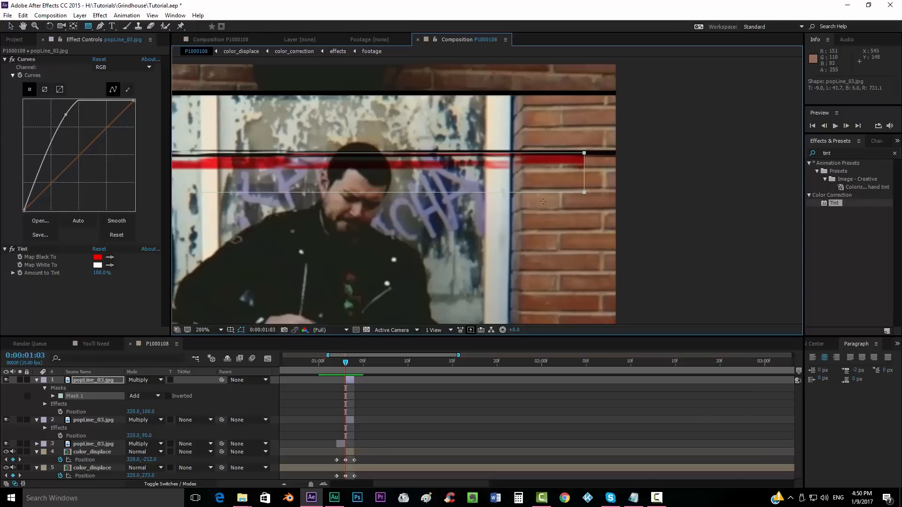
{"action": "double_click", "coordinate": [585, 192]}
{"action": "left_click_drag", "start_coordinate": [583, 173], "coordinate": [620, 173]}
{"action": "left_click", "coordinate": [564, 404]}
{"action": "scroll", "coordinate": [391, 210], "scroll_direction": "down", "scroll_amount": 1}
{"action": "left_click_drag", "start_coordinate": [386, 254], "coordinate": [435, 229]}
{"action": "left_click", "coordinate": [214, 331]}
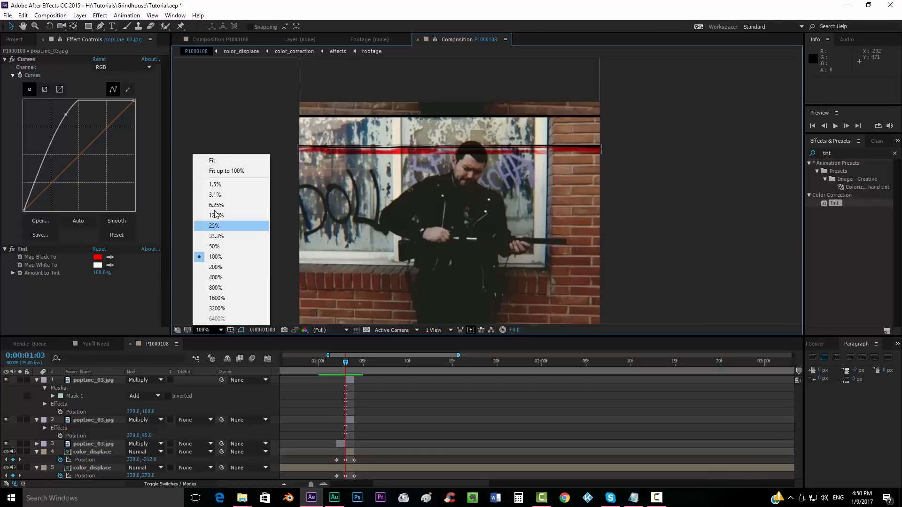
{"action": "left_click", "coordinate": [230, 161]}
Step: End the work area at 0:00:01:23 and preview the clip, checking the film-damage jump around 0:00:01:03
{"action": "left_click_drag", "start_coordinate": [346, 364], "coordinate": [239, 373]}
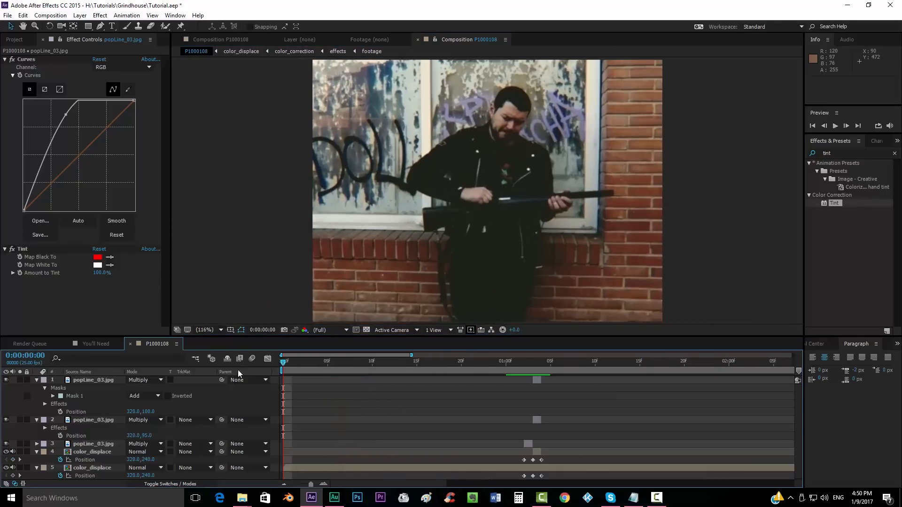
{"action": "left_click", "coordinate": [835, 126]}
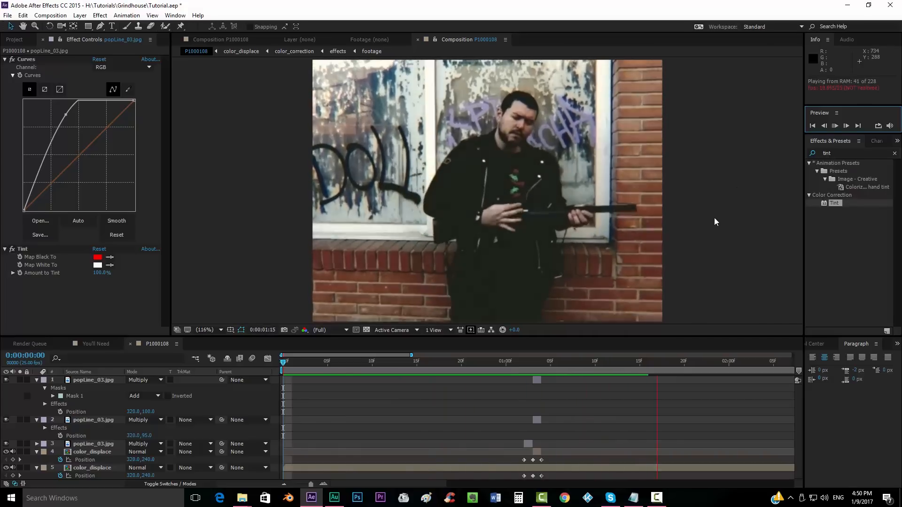
{"action": "key", "text": "space"}
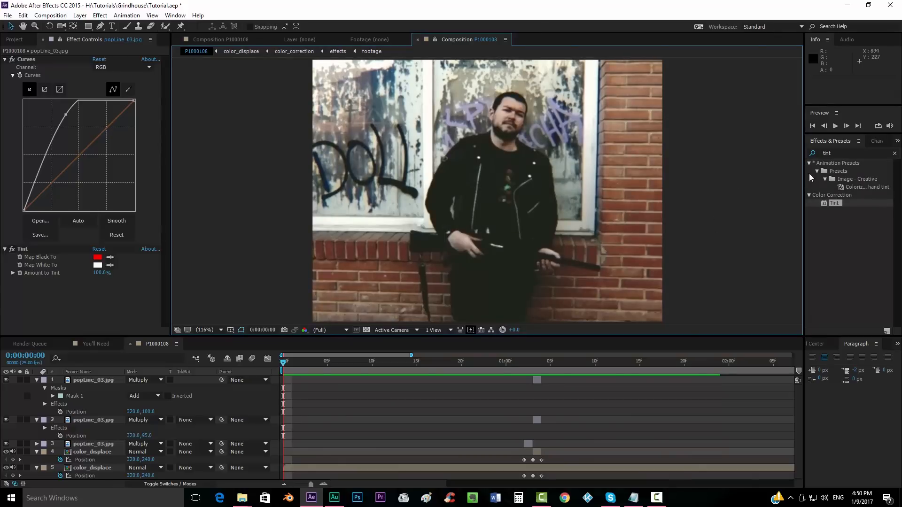
{"action": "left_click", "coordinate": [711, 365]}
{"action": "key", "text": "n"}
{"action": "key", "text": "space"}
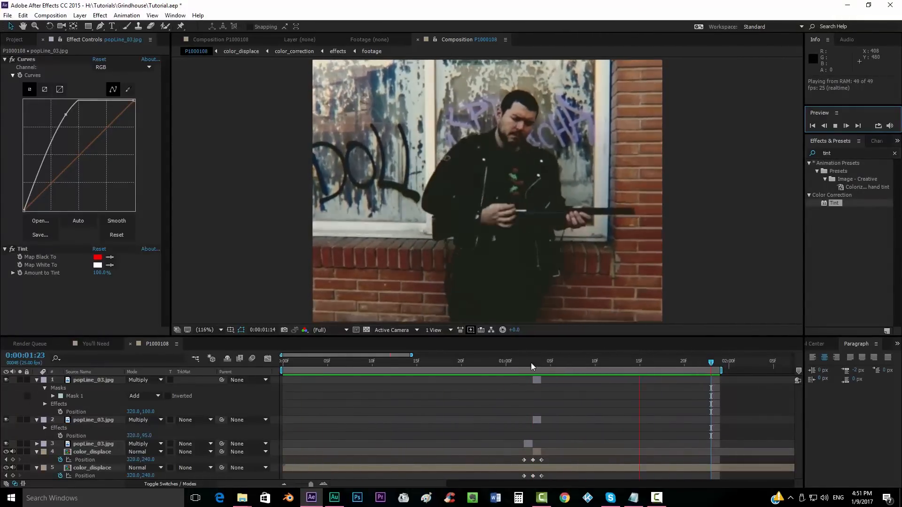
{"action": "left_click", "coordinate": [533, 361]}
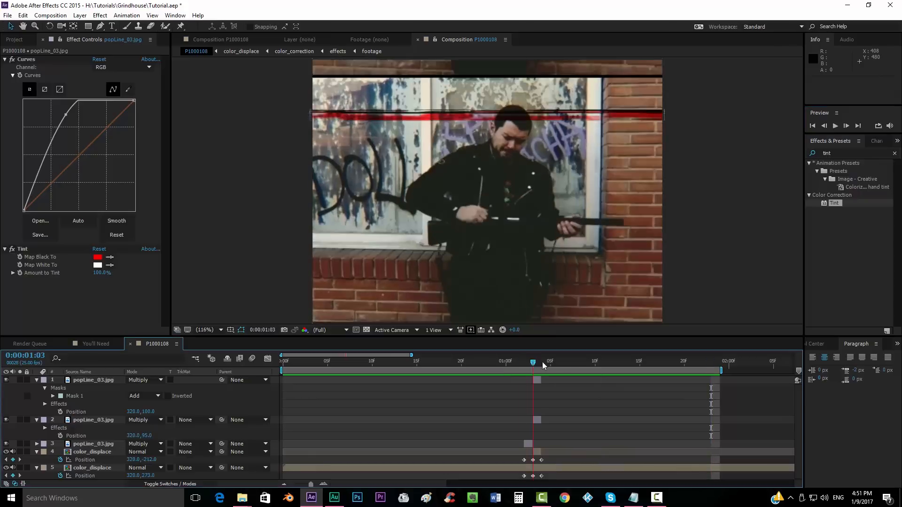
{"action": "left_click", "coordinate": [568, 362]}
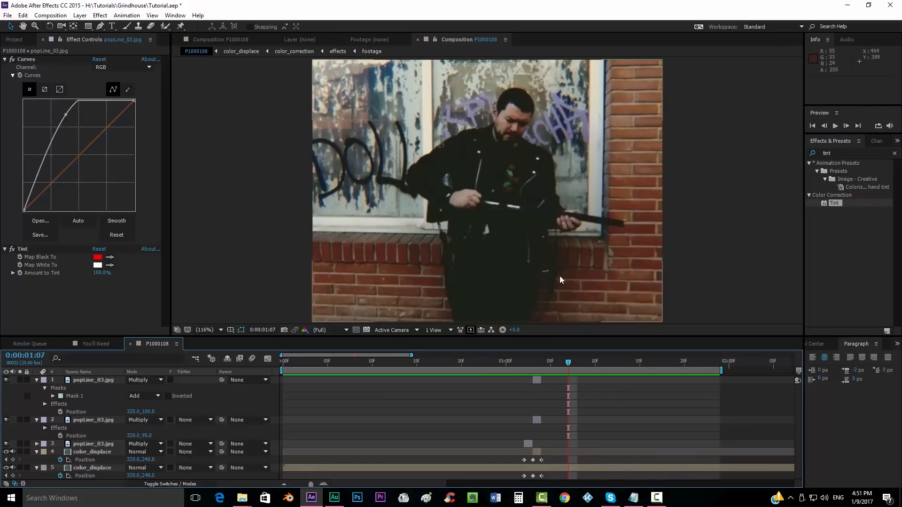
{"action": "left_click", "coordinate": [461, 362]}
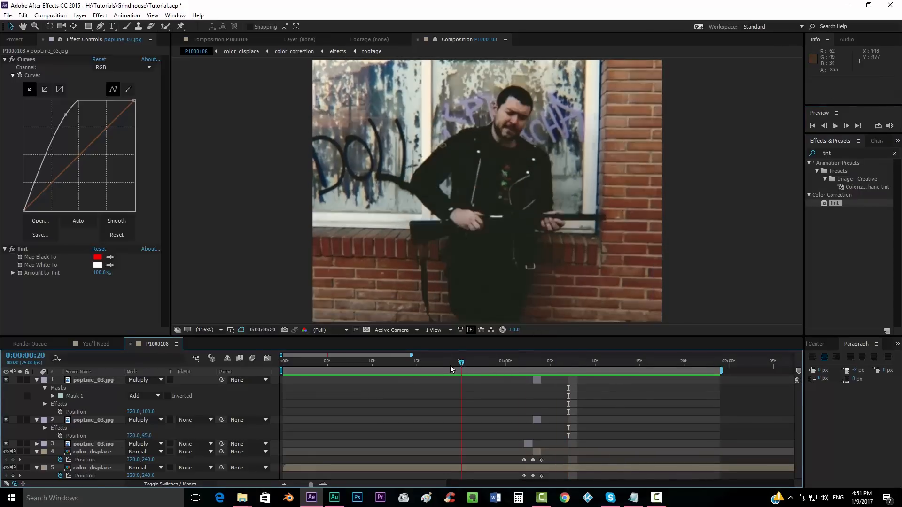
{"action": "left_click", "coordinate": [408, 362]}
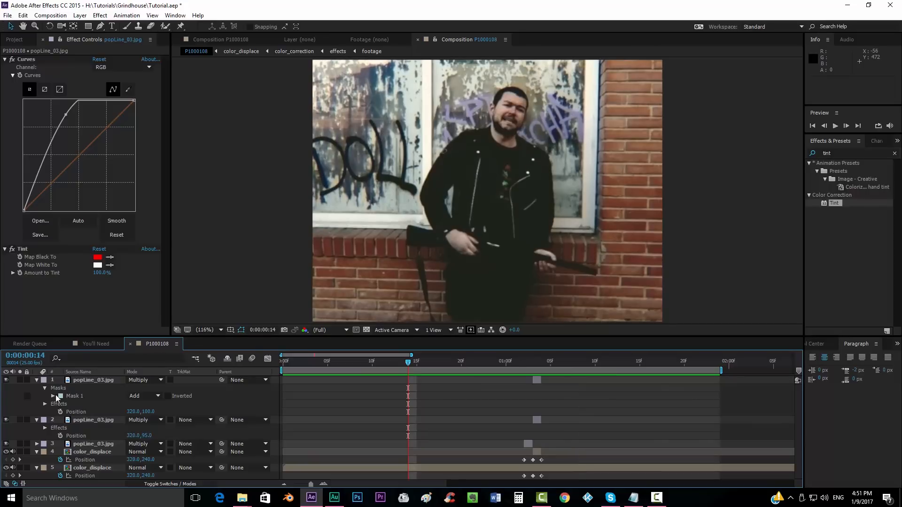
Step: Collapse the upper layers' properties and add a 640 × 480 px solid in a dark orange-brown color
{"action": "left_click", "coordinate": [37, 380]}
{"action": "left_click", "coordinate": [37, 388]}
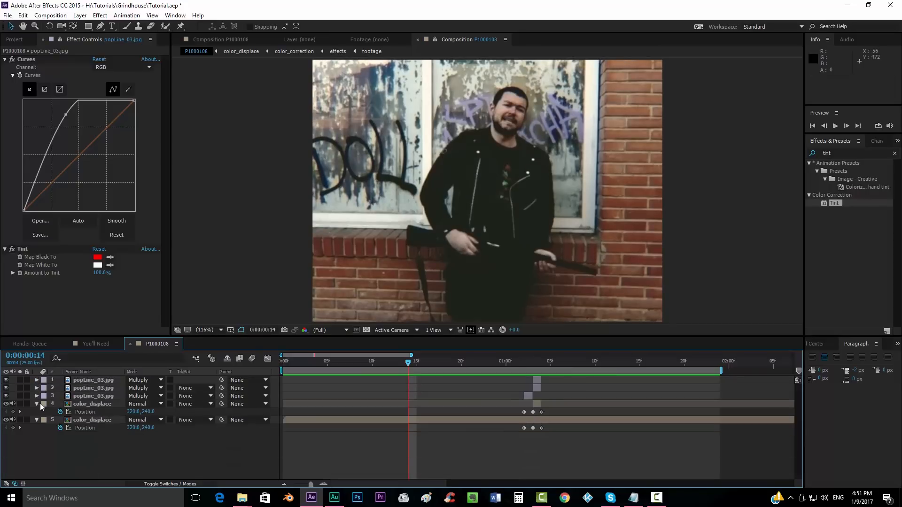
{"action": "left_click", "coordinate": [36, 403]}
{"action": "left_click", "coordinate": [80, 15]}
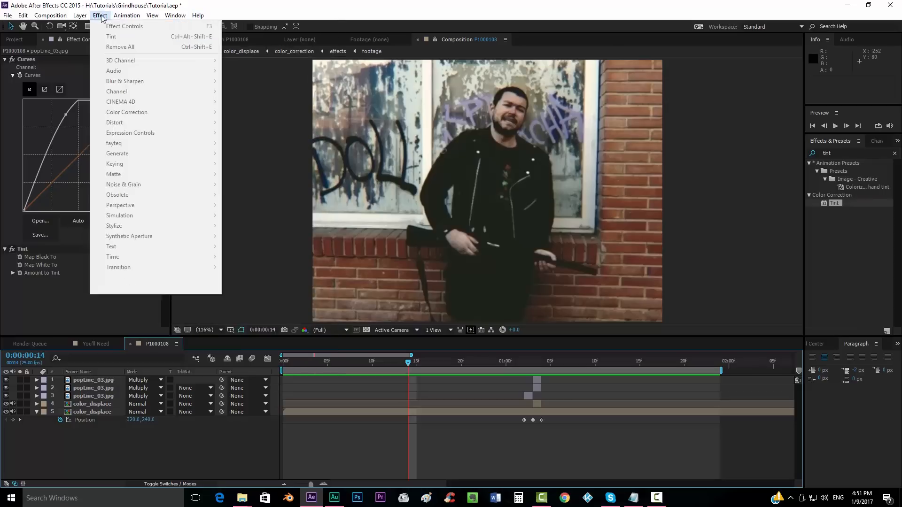
{"action": "mouse_move", "coordinate": [118, 26]}
{"action": "left_click", "coordinate": [263, 37]}
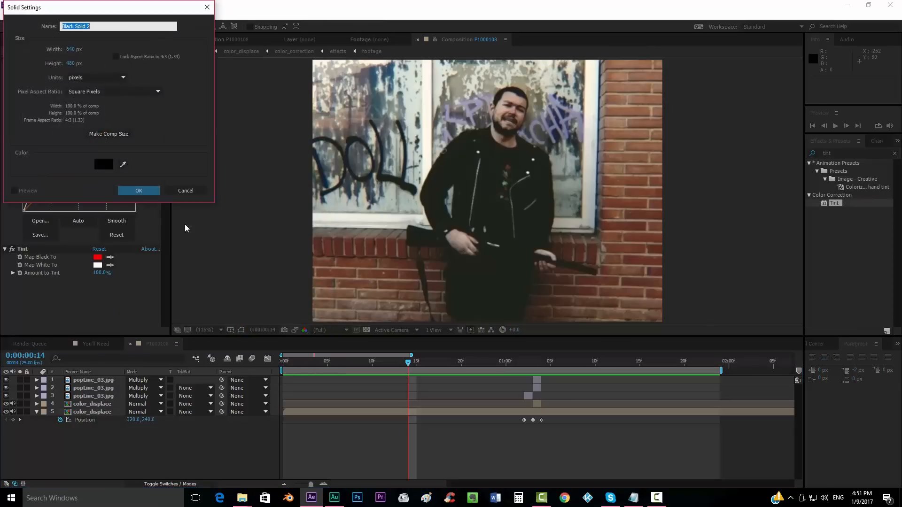
{"action": "left_click", "coordinate": [466, 260]}
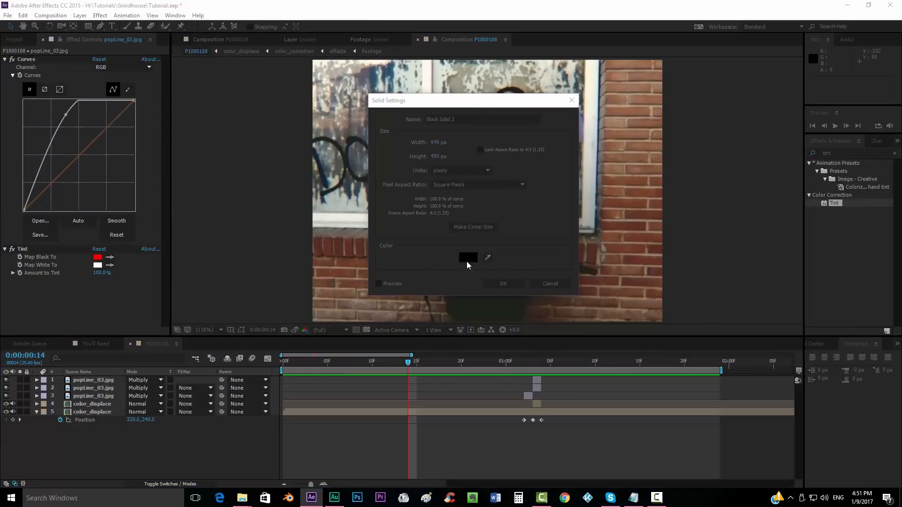
{"action": "left_click_drag", "start_coordinate": [124, 9], "coordinate": [139, 19]}
{"action": "left_click_drag", "start_coordinate": [406, 259], "coordinate": [410, 255]}
{"action": "left_click", "coordinate": [385, 226]}
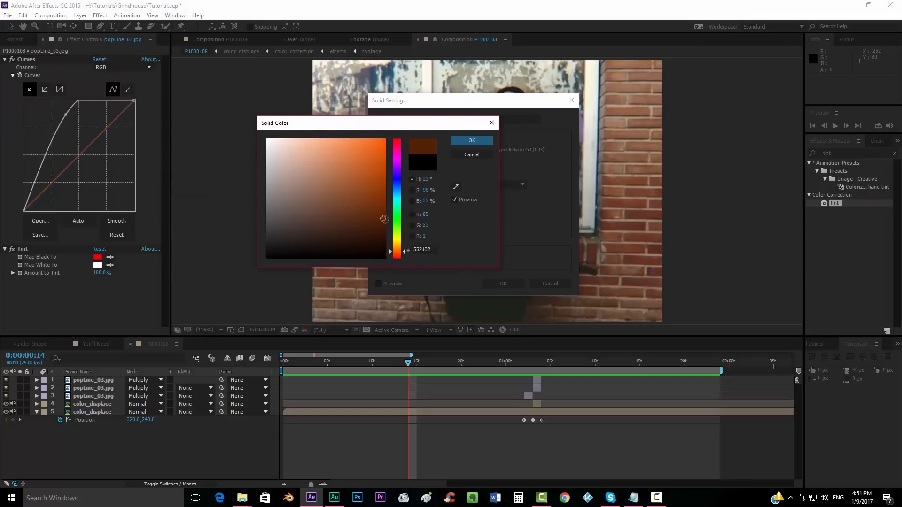
{"action": "left_click", "coordinate": [470, 141]}
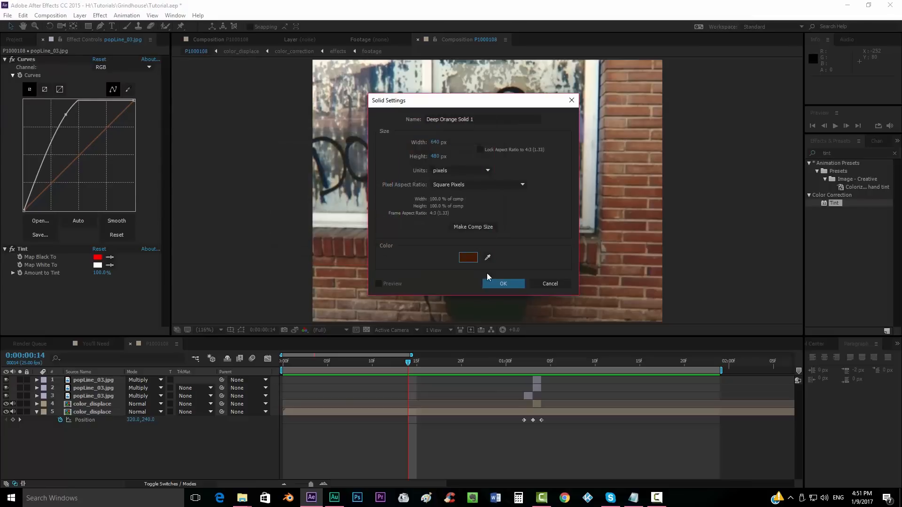
{"action": "left_click", "coordinate": [503, 284]}
Step: Add an elliptical mask fitted to the whole brown solid and set the mask mode to Subtract
{"action": "left_click", "coordinate": [88, 27]}
{"action": "left_click_drag", "start_coordinate": [90, 28], "coordinate": [124, 44]}
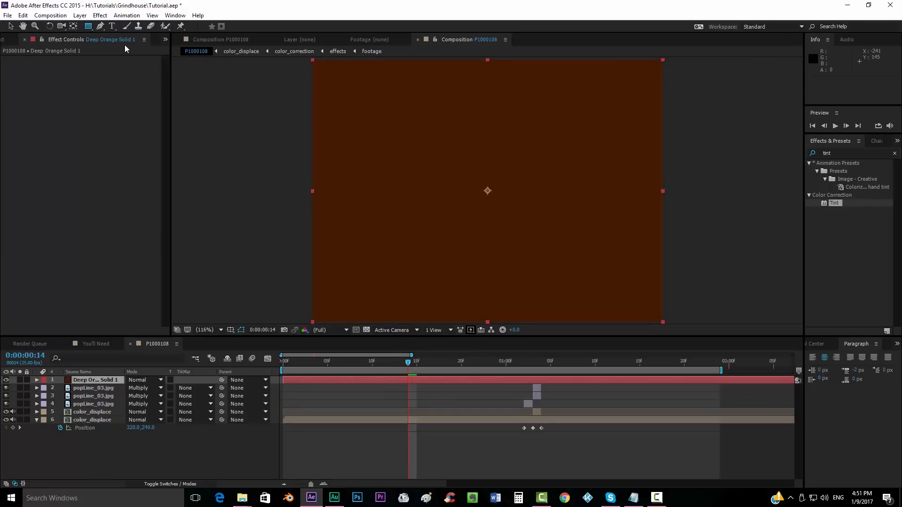
{"action": "double_click", "coordinate": [89, 26]}
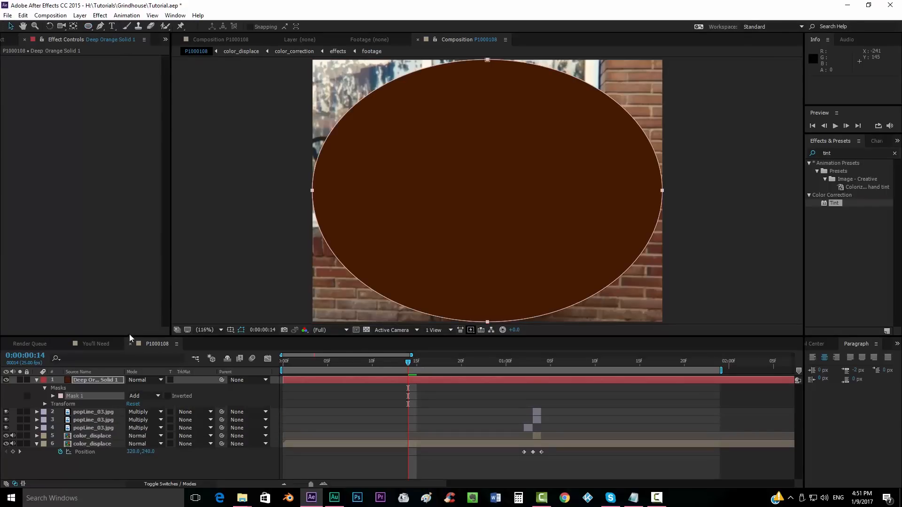
{"action": "left_click", "coordinate": [144, 396]}
{"action": "left_click", "coordinate": [132, 428]}
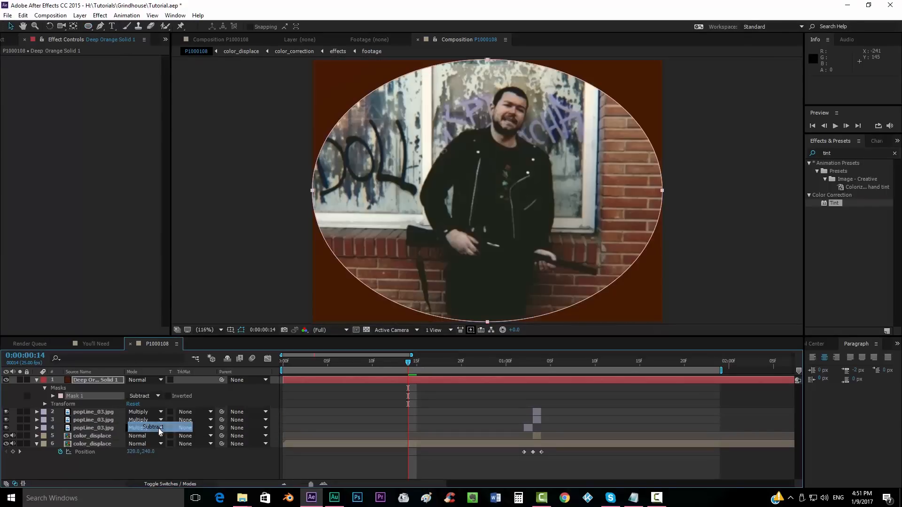
Step: Feather the brown solid's mask by 155 pixels and set the layer's blending mode to Multiply
{"action": "key", "text": "f"}
{"action": "mouse_move", "coordinate": [149, 397]}
{"action": "left_mouse_down"}
{"action": "mouse_move", "coordinate": [169, 397]}
{"action": "mouse_move", "coordinate": [158, 398]}
{"action": "left_mouse_up"}
{"action": "left_click", "coordinate": [150, 380]}
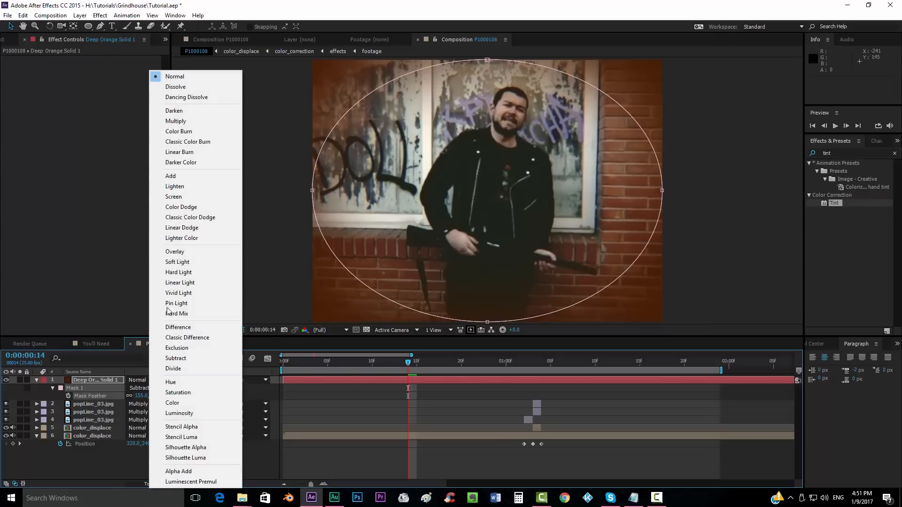
{"action": "left_click", "coordinate": [198, 122]}
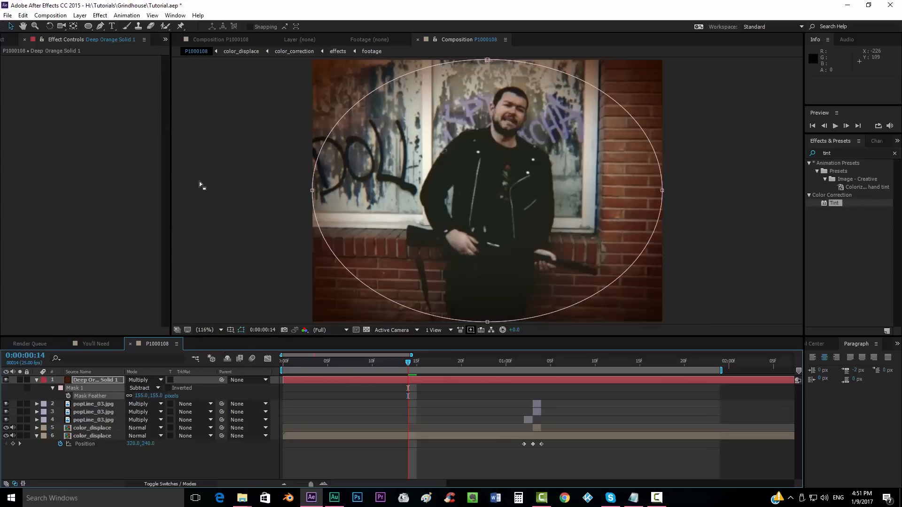
{"action": "left_click", "coordinate": [188, 475]}
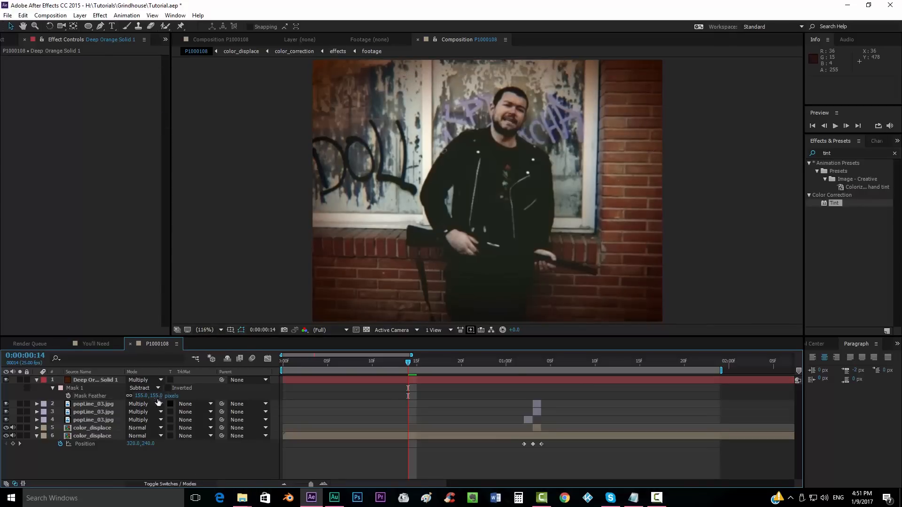
Step: Set the brown solid's mask expansion to 67 pixels
{"action": "left_click", "coordinate": [53, 387]}
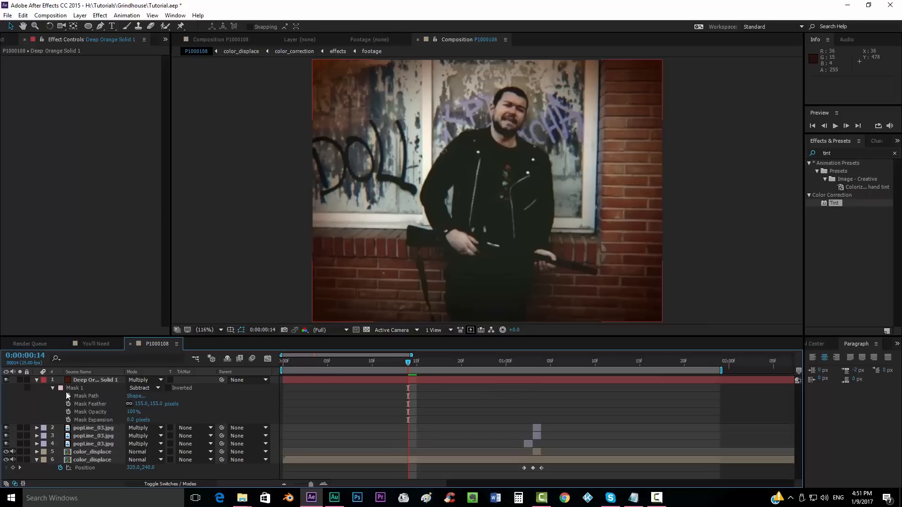
{"action": "left_click_drag", "start_coordinate": [132, 420], "coordinate": [163, 418]}
{"action": "left_click", "coordinate": [235, 402]}
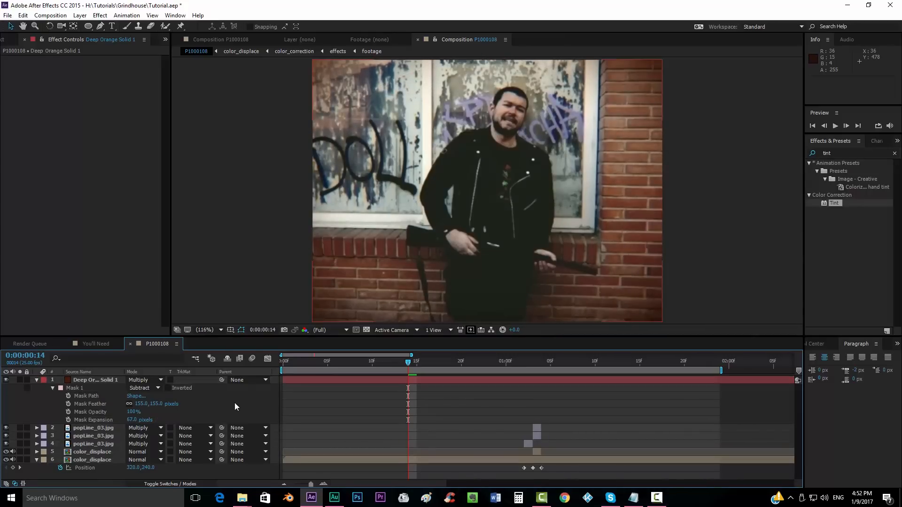
Step: Duplicate the brown vignette solid and reduce the copy's mask feather to 59 pixels
{"action": "left_click", "coordinate": [94, 381]}
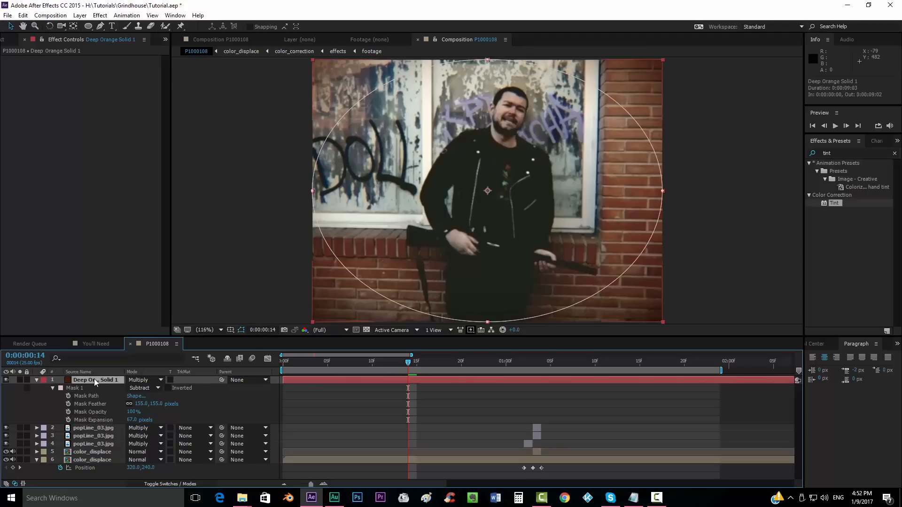
{"action": "key", "text": "ctrl+d"}
{"action": "key", "text": "f"}
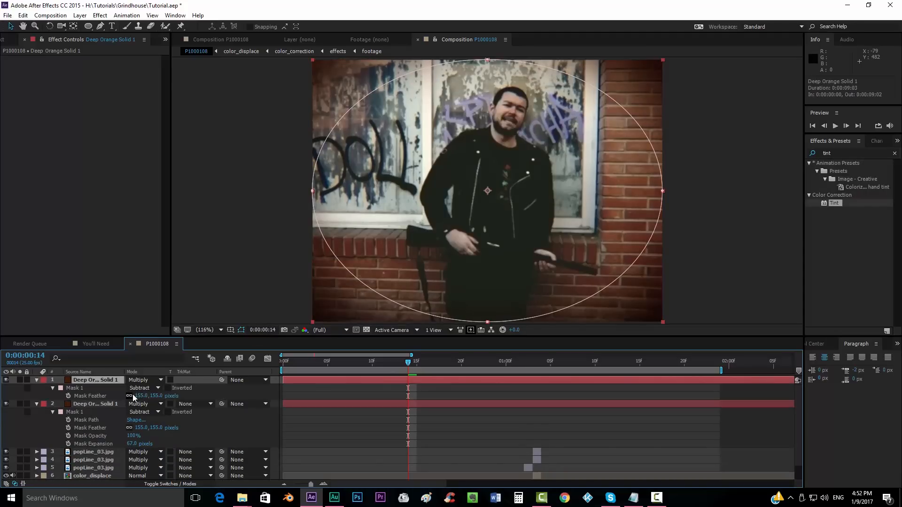
{"action": "left_click_drag", "start_coordinate": [158, 398], "coordinate": [46, 396]}
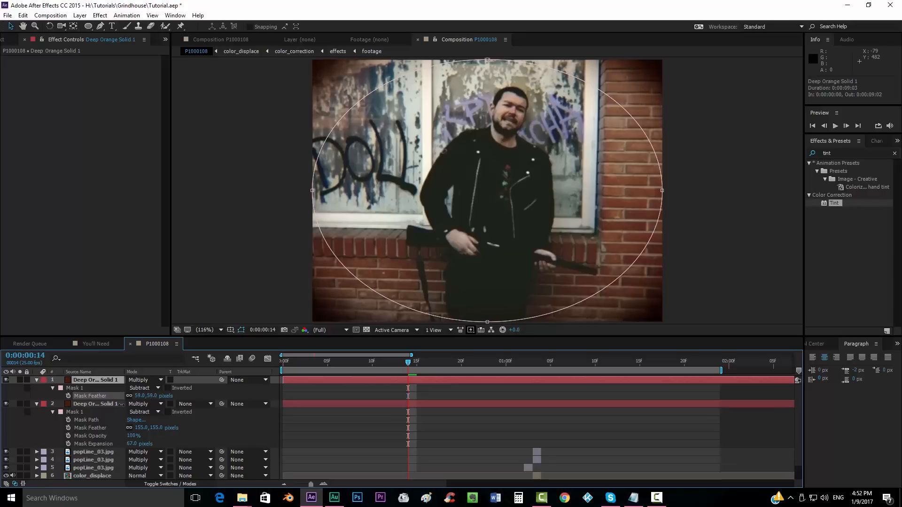
Step: Set the mask expansion of the upper vignette solid to 109 pixels
{"action": "left_click", "coordinate": [48, 388]}
{"action": "left_click", "coordinate": [51, 388]}
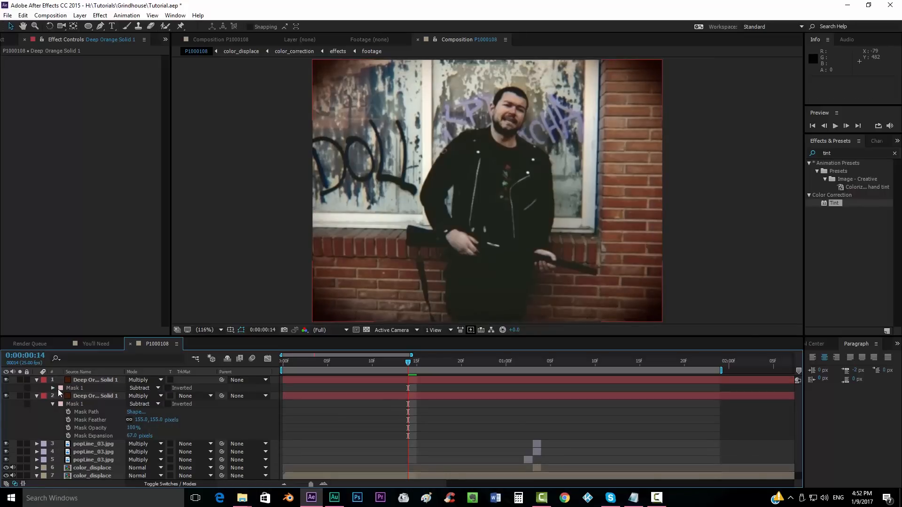
{"action": "left_click", "coordinate": [52, 388]}
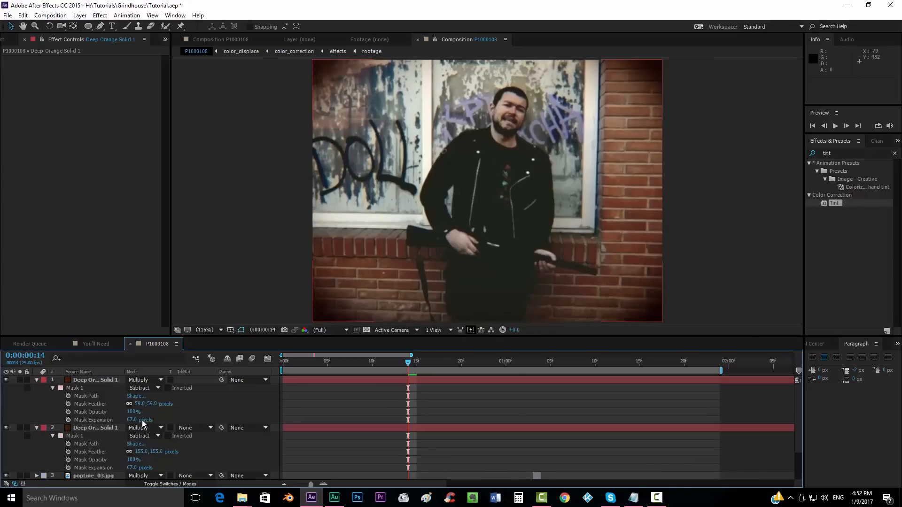
{"action": "left_click_drag", "start_coordinate": [132, 421], "coordinate": [150, 419]}
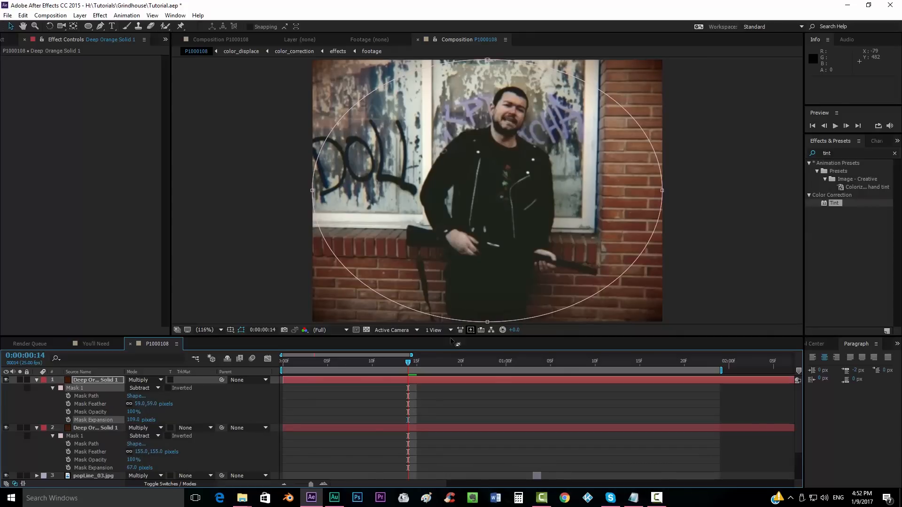
Step: Widen the upper vignette's elliptical mask to about 105.5% symmetrically about its center, and collapse both vignette layers
{"action": "left_click", "coordinate": [662, 190]}
{"action": "double_click", "coordinate": [662, 191]}
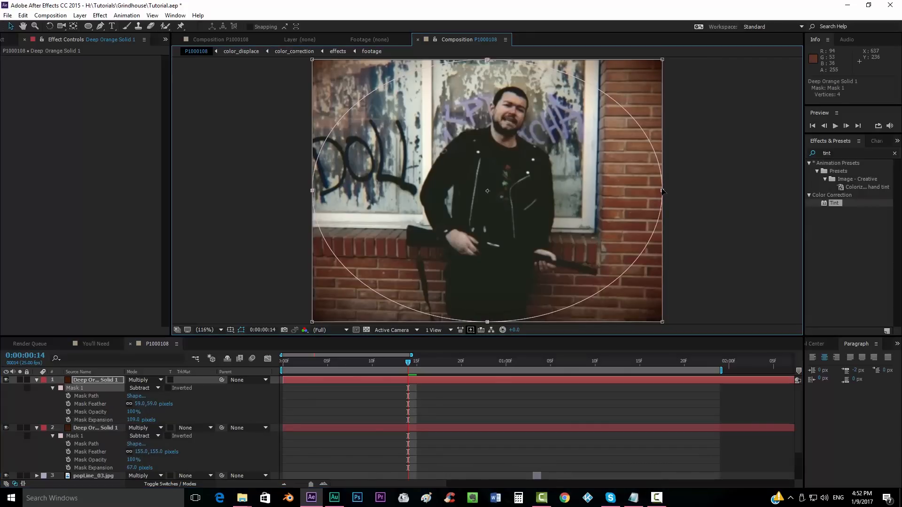
{"action": "mouse_move", "coordinate": [661, 190]}
{"action": "left_mouse_down"}
{"action": "mouse_move", "coordinate": [698, 191]}
{"action": "mouse_move", "coordinate": [652, 193]}
{"action": "mouse_move", "coordinate": [673, 197]}
{"action": "left_mouse_up"}
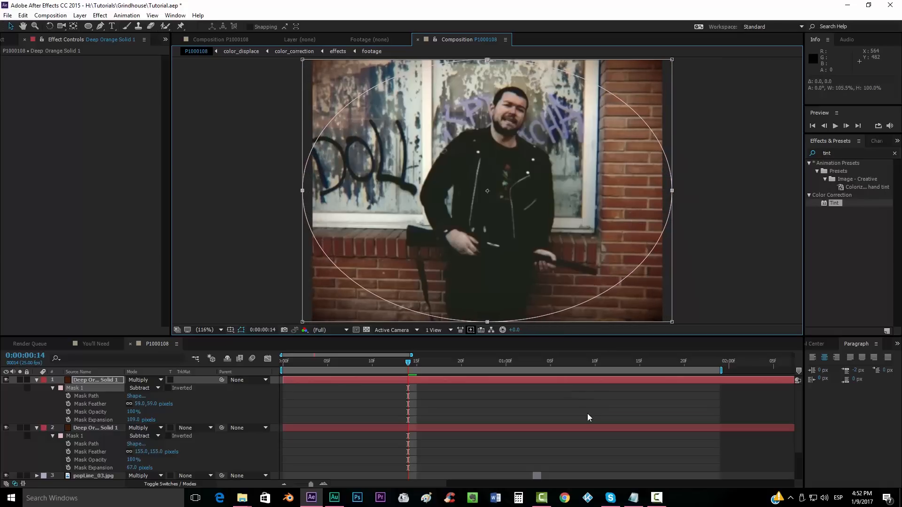
{"action": "left_click", "coordinate": [588, 411]}
{"action": "left_click", "coordinate": [37, 380]}
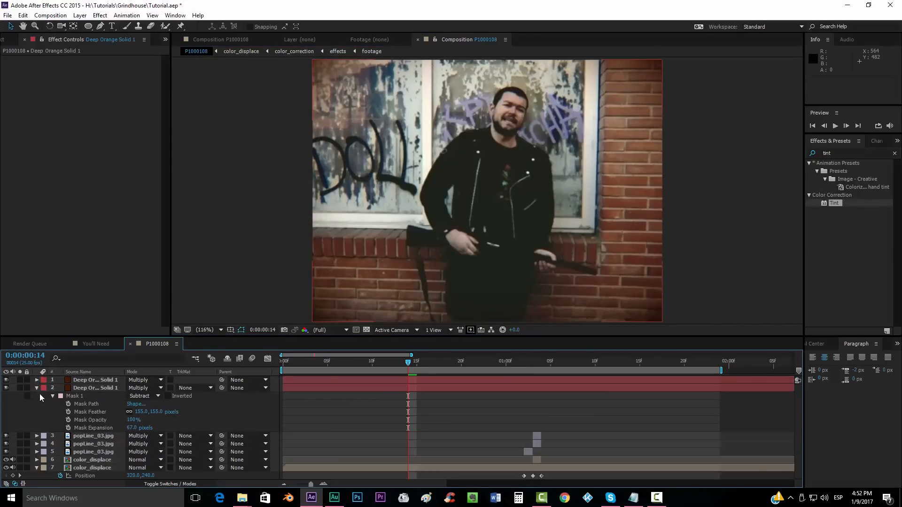
{"action": "left_click", "coordinate": [36, 387]}
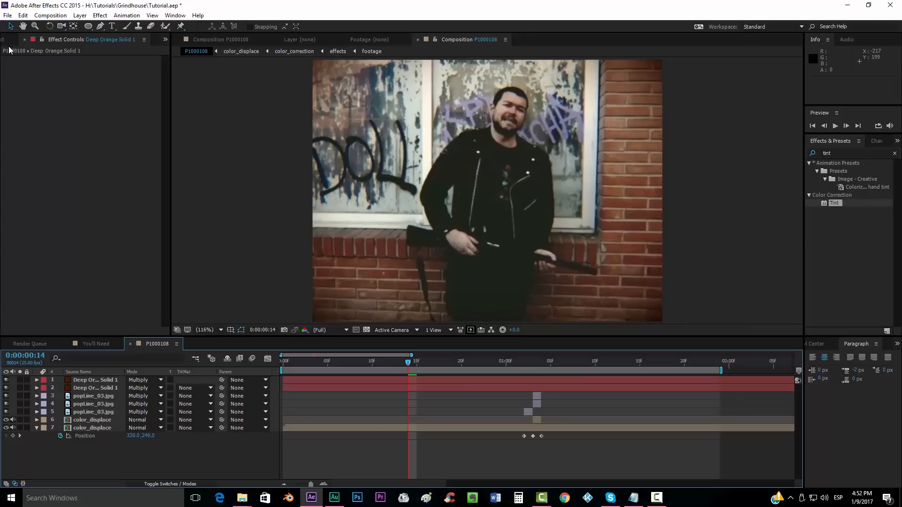
Step: Preview the film damage overlay video in the Grindhouse folder and import it into the project
{"action": "key", "text": "ctrl+0"}
{"action": "left_click", "coordinate": [78, 280]}
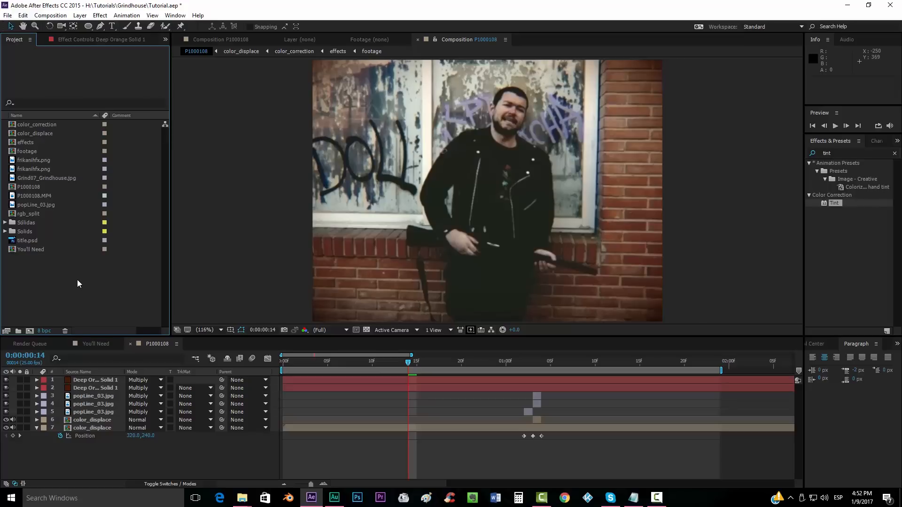
{"action": "key", "text": "alt+Tab"}
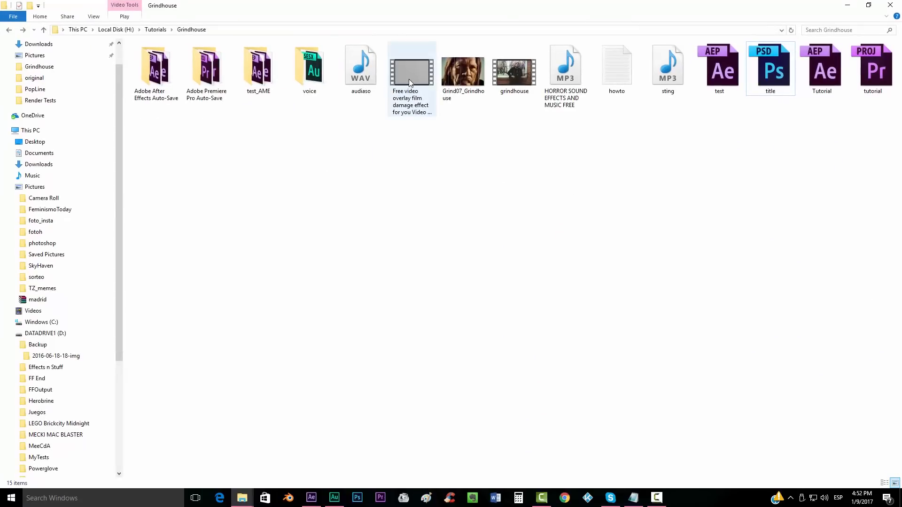
{"action": "double_click", "coordinate": [410, 83]}
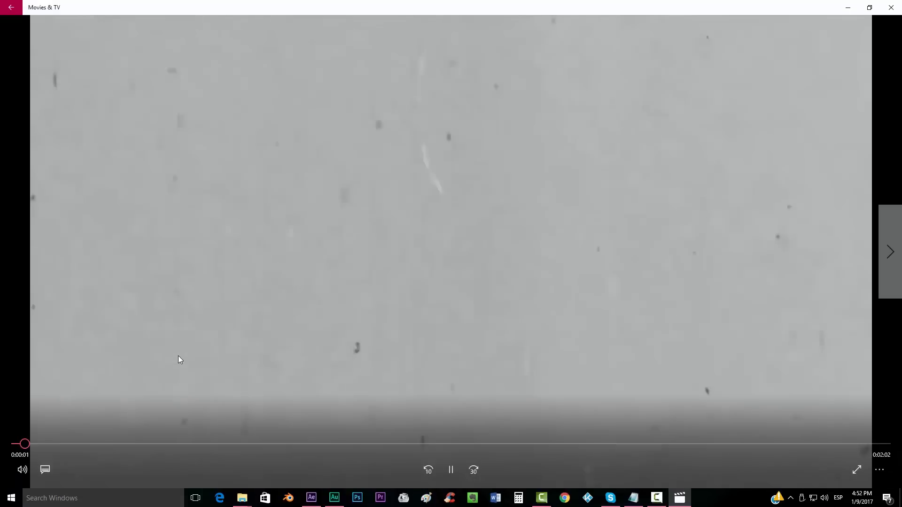
{"action": "left_click", "coordinate": [895, 9]}
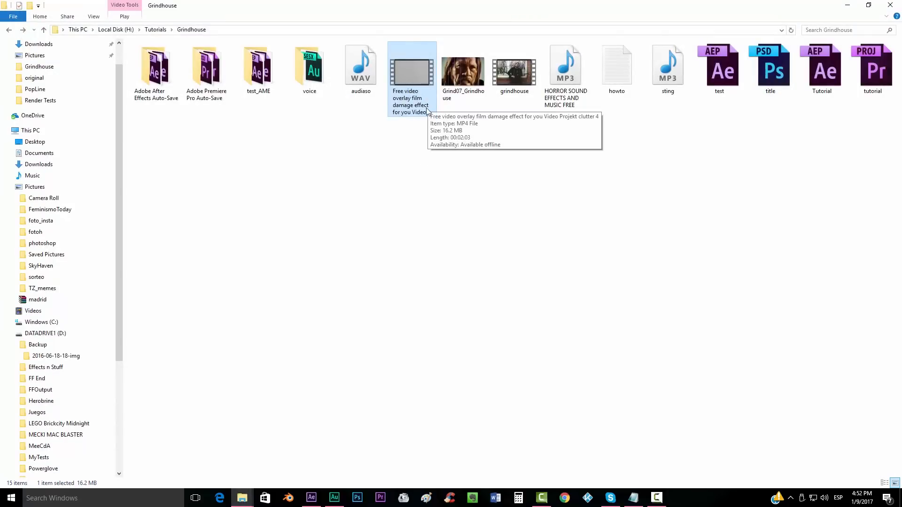
{"action": "left_click_drag", "start_coordinate": [428, 8], "coordinate": [89, 306]}
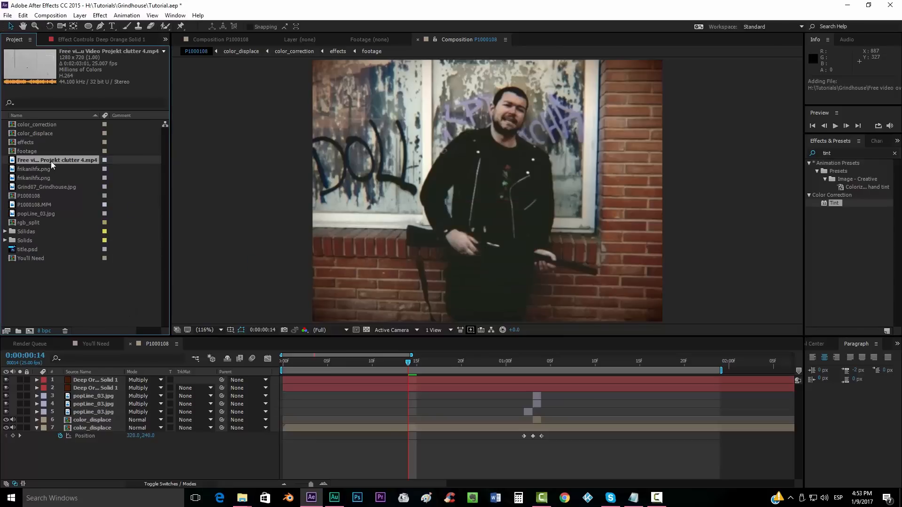
Step: Place the film damage clip above all layers in the P1000108 composition and fit it to the comp
{"action": "left_click_drag", "start_coordinate": [69, 159], "coordinate": [108, 378]}
{"action": "right_click", "coordinate": [108, 378]}
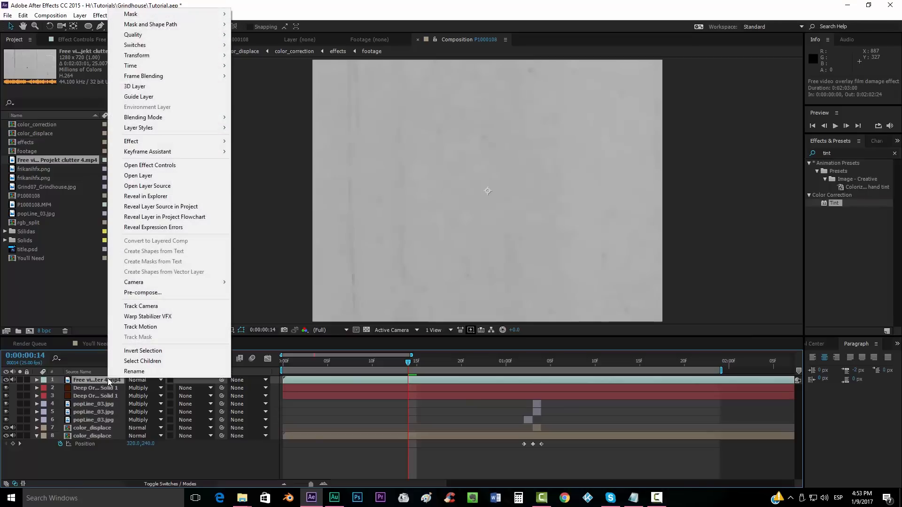
{"action": "mouse_move", "coordinate": [159, 59]}
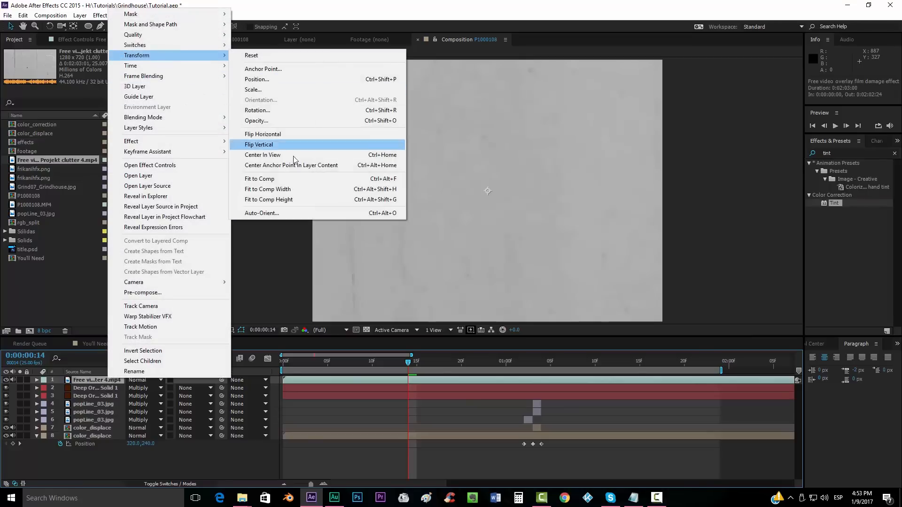
{"action": "left_click", "coordinate": [292, 179]}
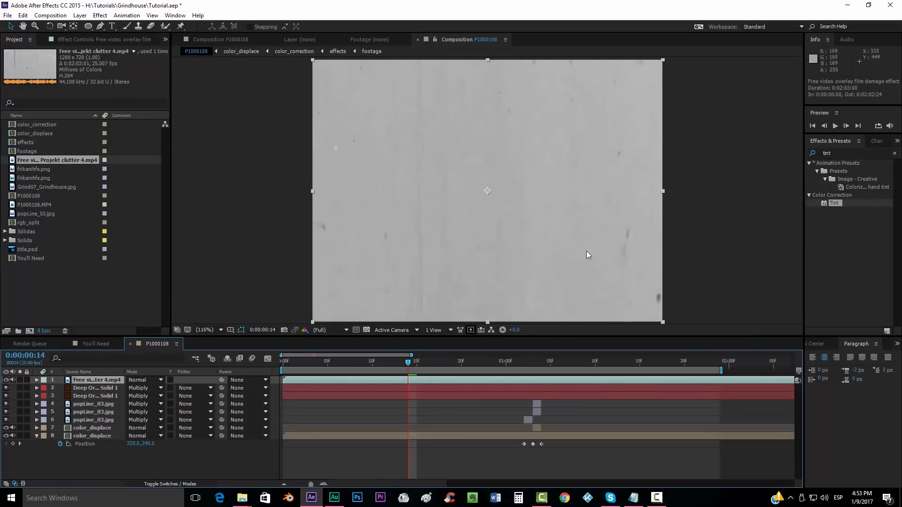
Step: Apply Curves to the film damage layer and shape an S-curve that brightens the highlights and darkens the shadows
{"action": "left_click", "coordinate": [843, 152]}
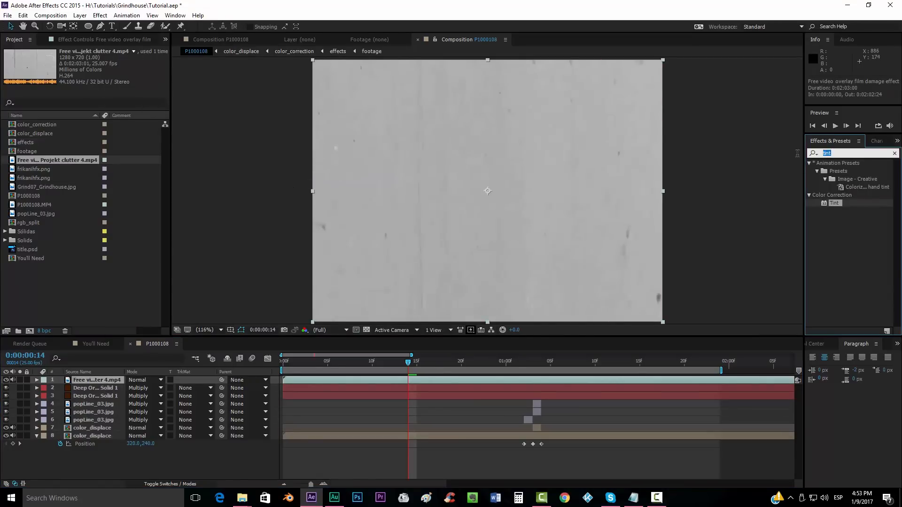
{"action": "type", "text": "curv"}
{"action": "left_click_drag", "start_coordinate": [838, 202], "coordinate": [557, 375]}
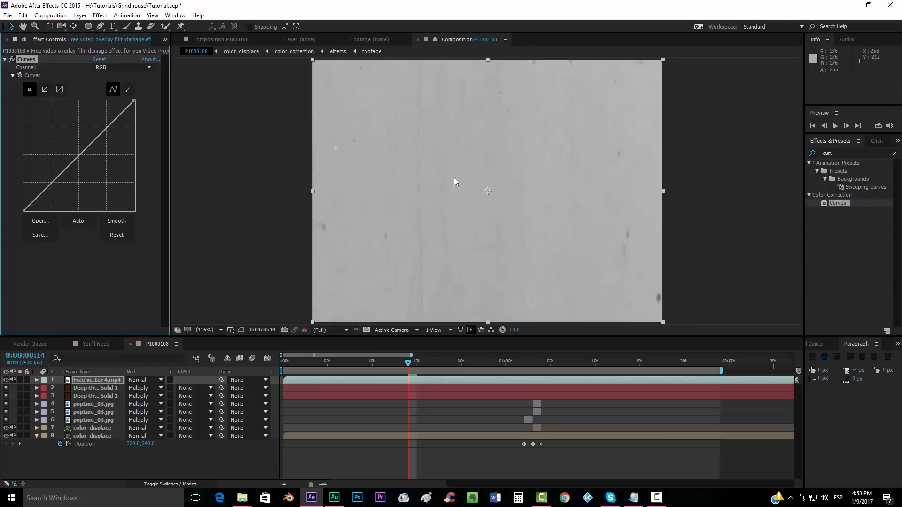
{"action": "left_click_drag", "start_coordinate": [107, 126], "coordinate": [89, 121]}
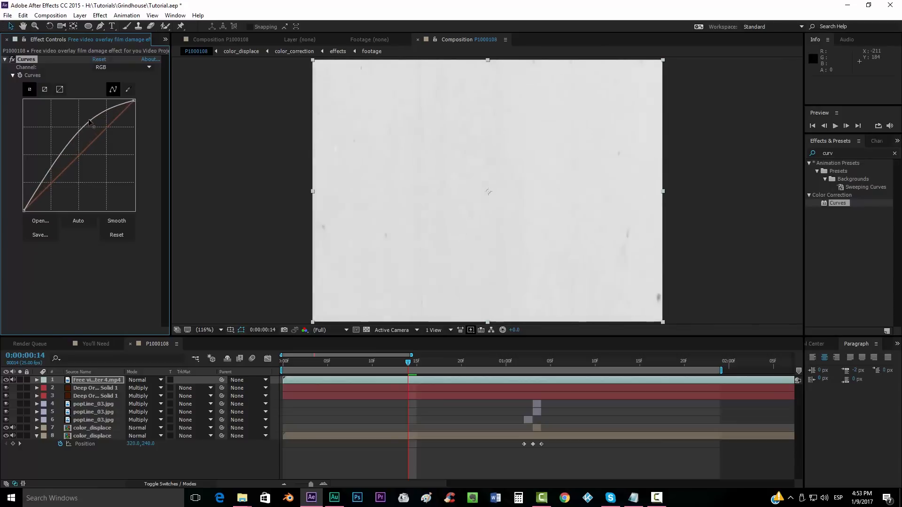
{"action": "left_click_drag", "start_coordinate": [45, 177], "coordinate": [51, 187]}
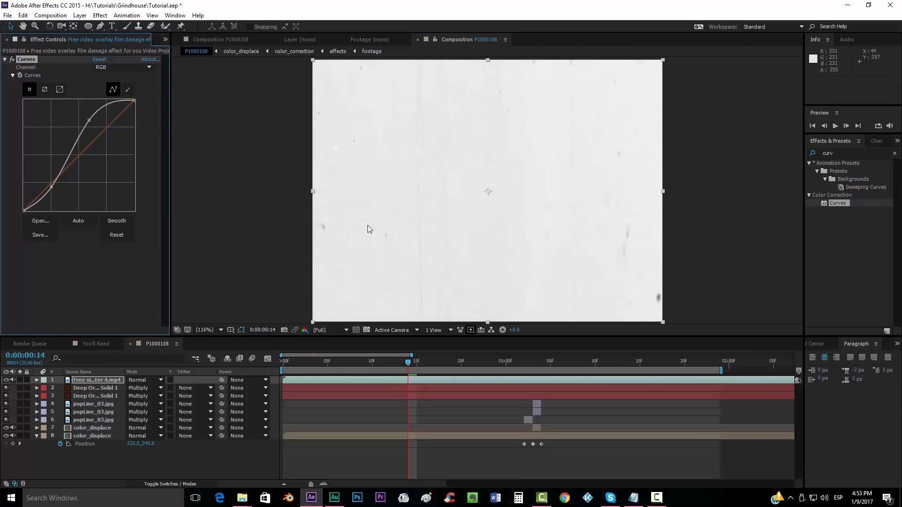
{"action": "left_click_drag", "start_coordinate": [52, 187], "coordinate": [52, 193]}
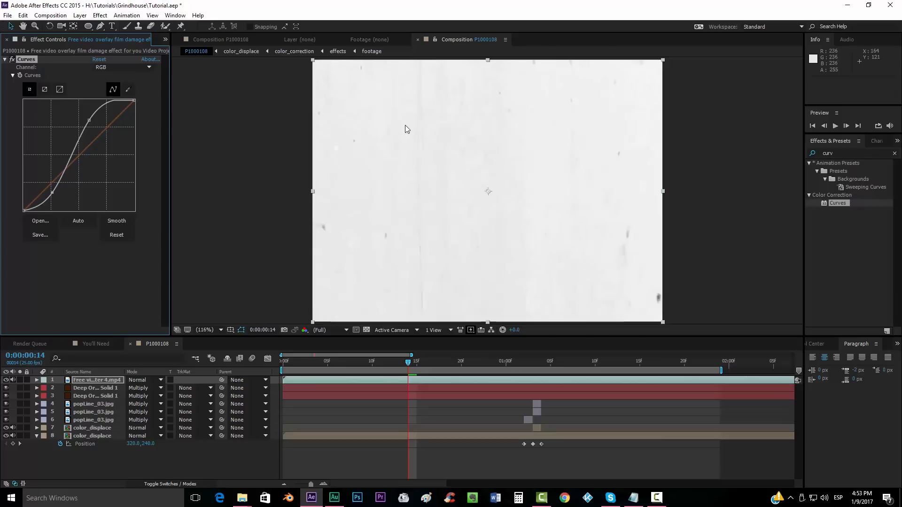
Step: Return to the first frame and set the film damage layer's blending mode to Multiply
{"action": "left_click", "coordinate": [399, 365]}
{"action": "left_click_drag", "start_coordinate": [398, 368], "coordinate": [282, 371]}
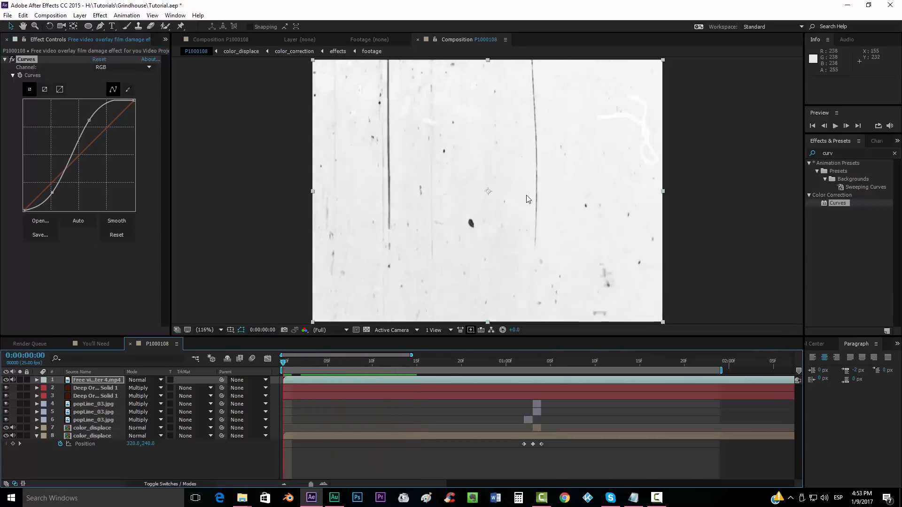
{"action": "left_click", "coordinate": [140, 383]}
{"action": "left_click", "coordinate": [188, 123]}
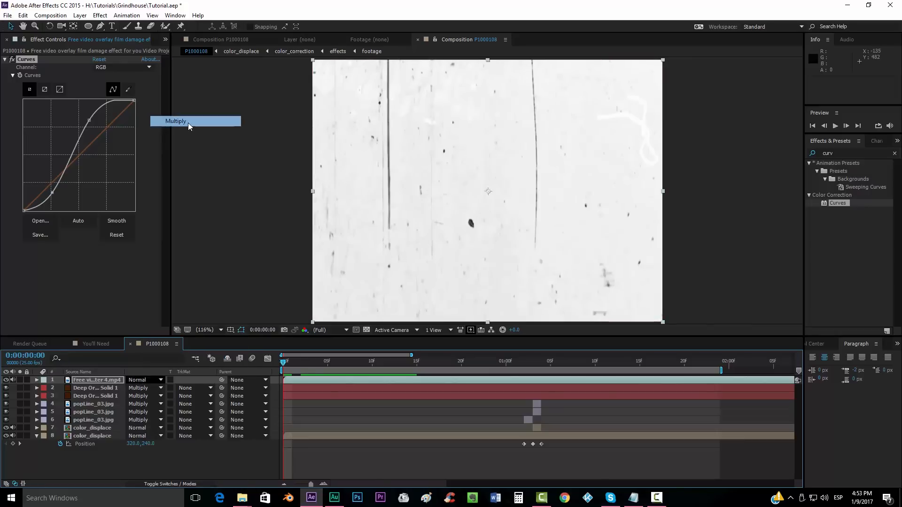
{"action": "left_click_drag", "start_coordinate": [290, 366], "coordinate": [273, 370]}
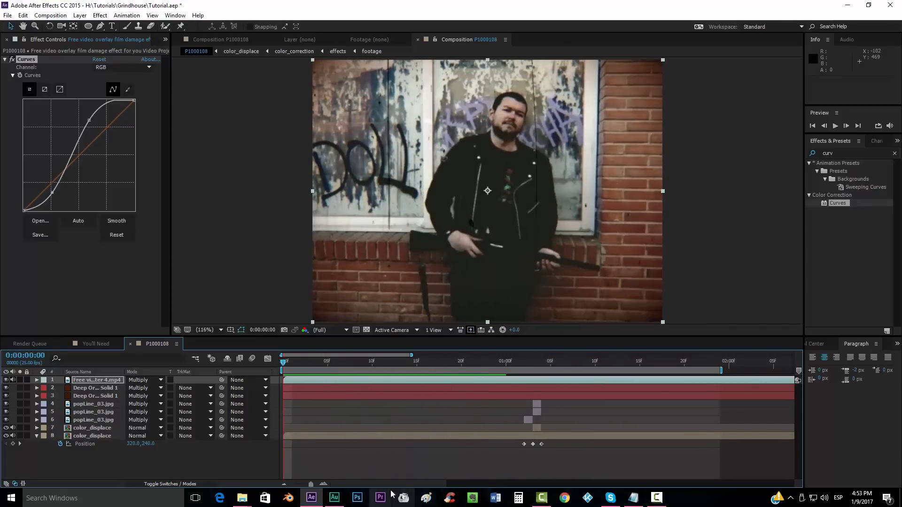
Step: Search the effects for "add" and select Add Grain
{"action": "left_click", "coordinate": [633, 498]}
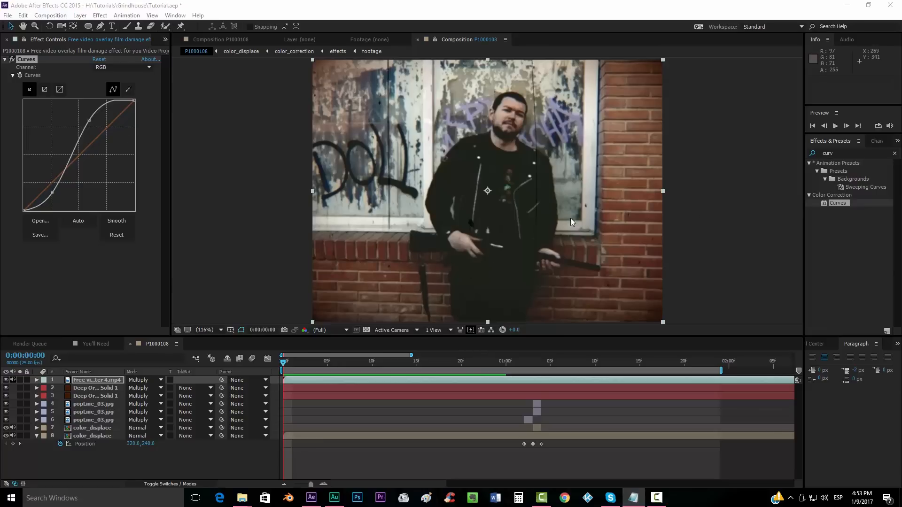
{"action": "left_click", "coordinate": [817, 154]}
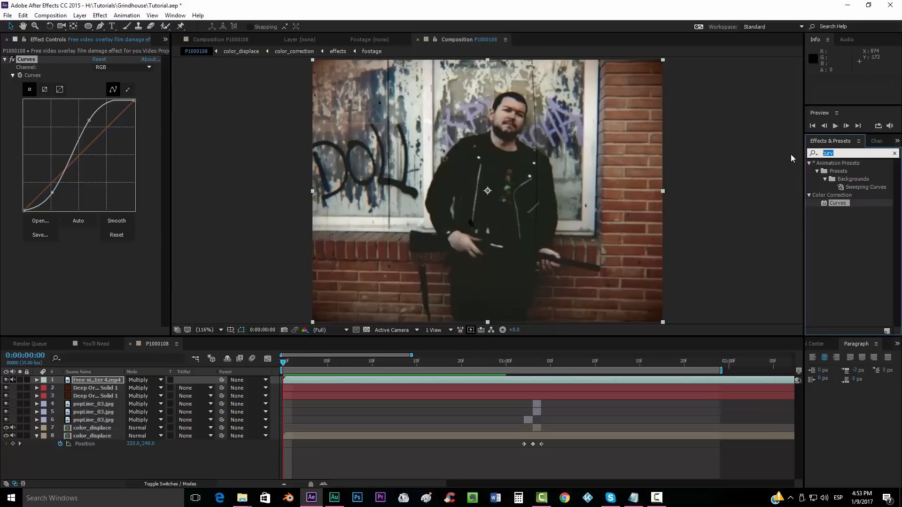
{"action": "type", "text": "add"}
{"action": "left_click", "coordinate": [844, 171]}
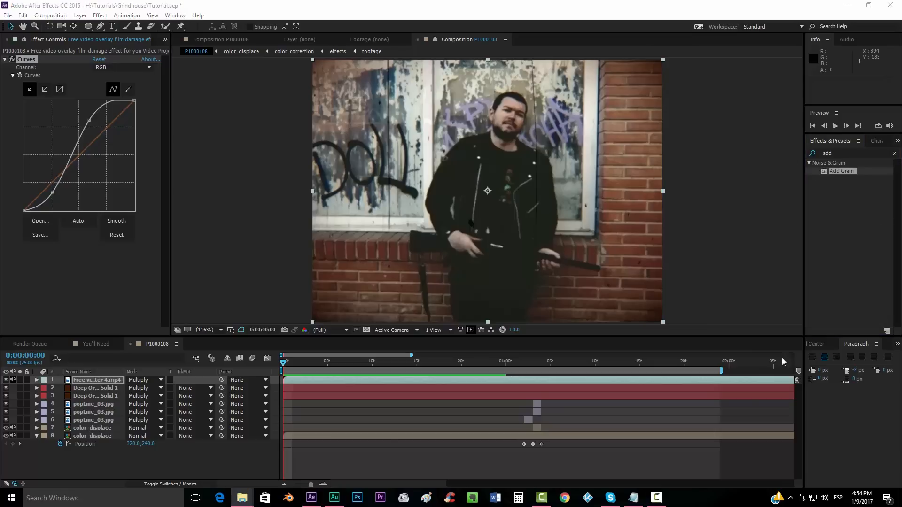
Step: Switch to File Explorer and open the TapeNoiseLoop folder inside VHS Tape to view its frames
{"action": "mouse_move", "coordinate": [242, 498]}
{"action": "left_click", "coordinate": [286, 453]}
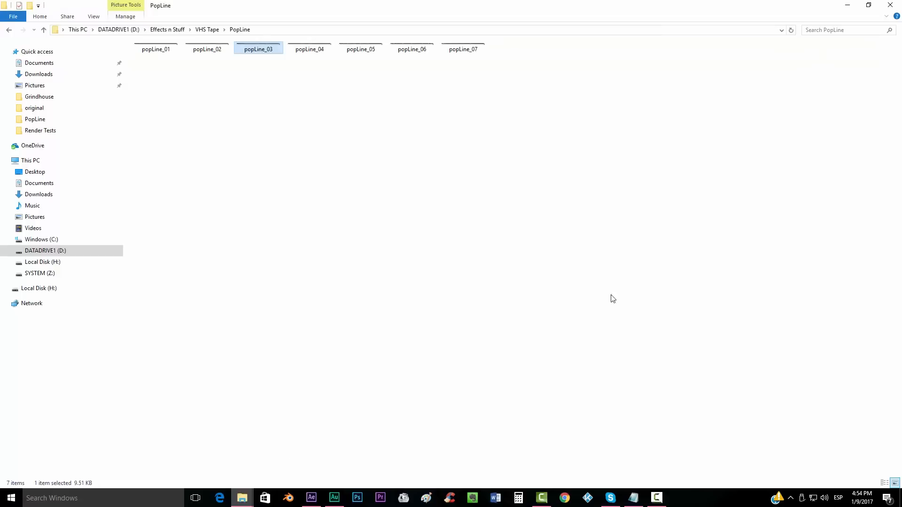
{"action": "key", "text": "BackSpace"}
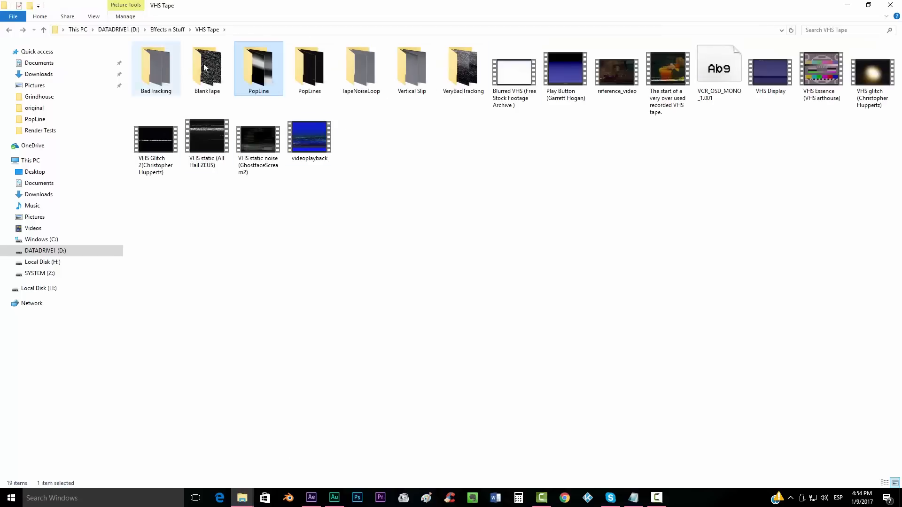
{"action": "left_click", "coordinate": [357, 72]}
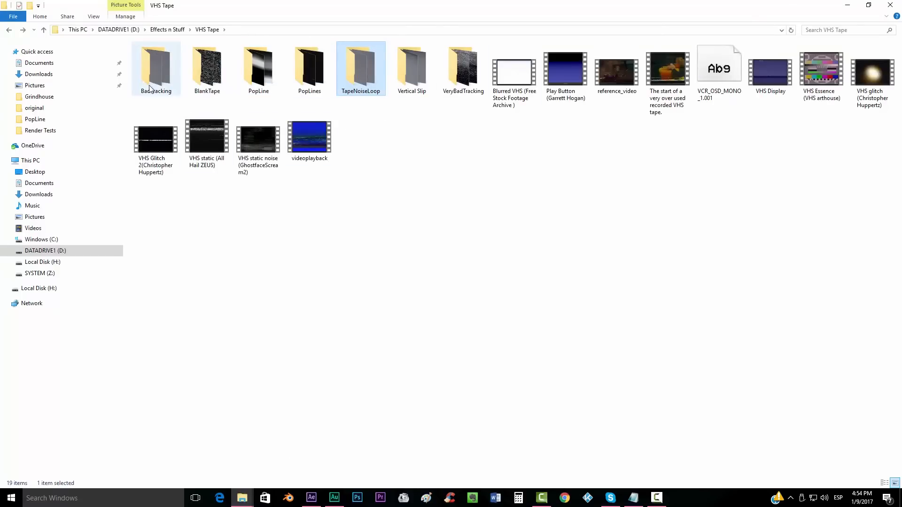
{"action": "double_click", "coordinate": [356, 79]}
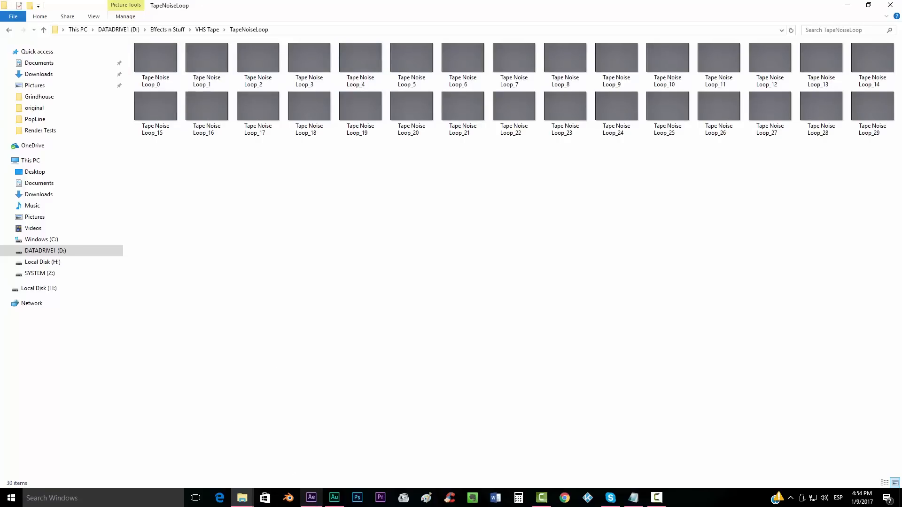
Step: Back in After Effects, import the Tape Noise Loop images as a JPEG sequence from D:\Effects n Stuff\VHS Tape\TapeNoiseLoop
{"action": "left_click", "coordinate": [311, 498]}
{"action": "left_click", "coordinate": [165, 39]}
{"action": "left_click", "coordinate": [180, 47]}
{"action": "double_click", "coordinate": [83, 315]}
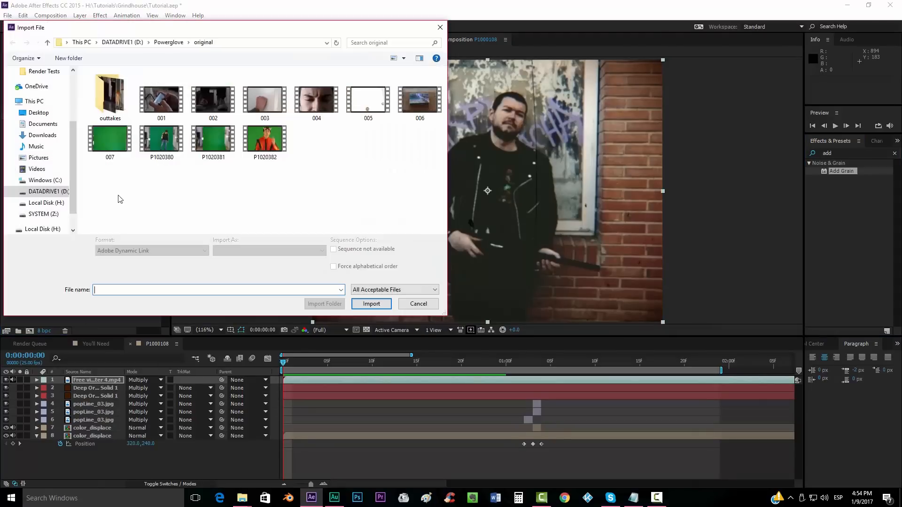
{"action": "left_click", "coordinate": [47, 203]}
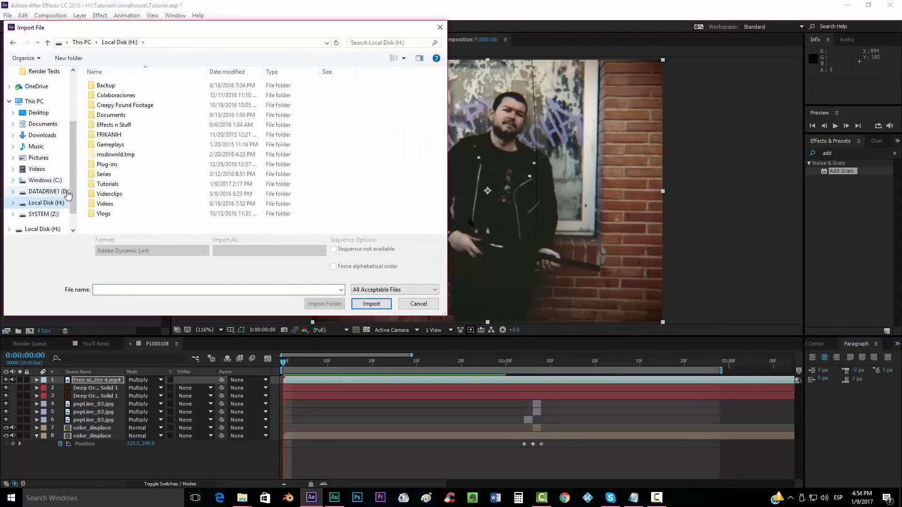
{"action": "left_click", "coordinate": [46, 191]}
{"action": "double_click", "coordinate": [113, 95]}
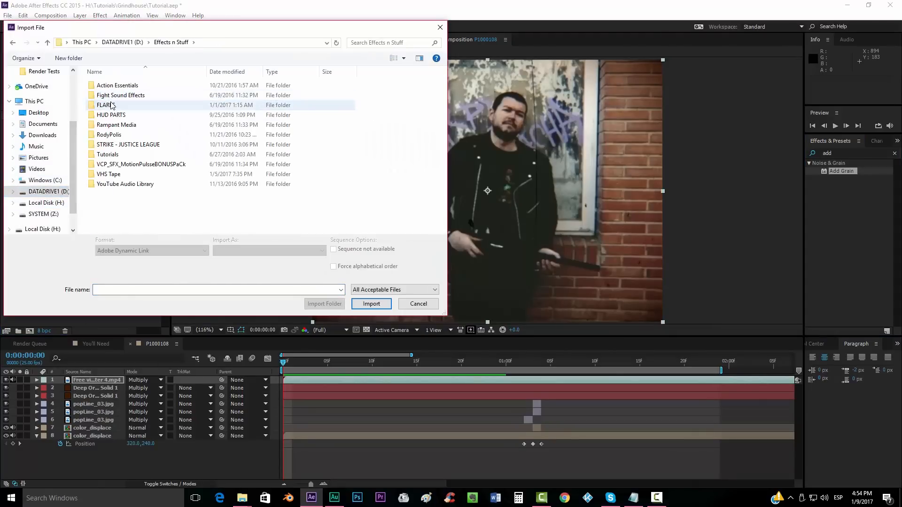
{"action": "double_click", "coordinate": [108, 174]}
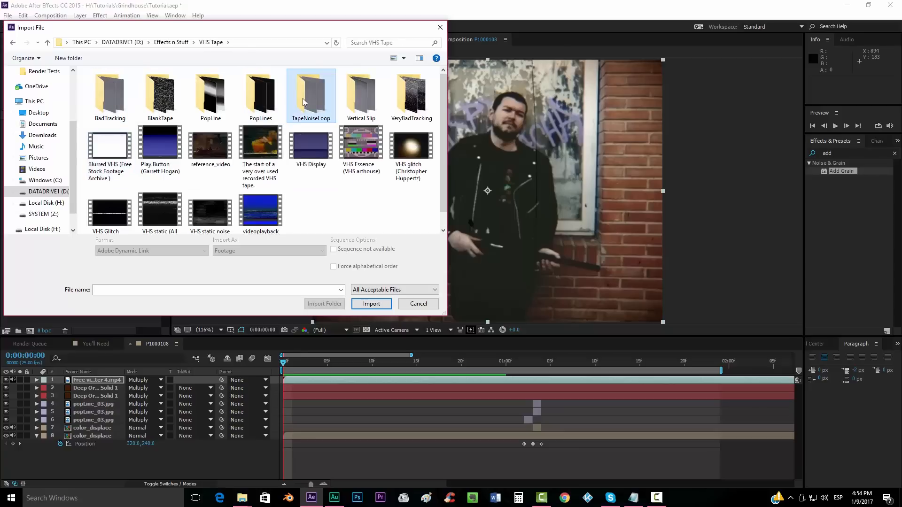
{"action": "double_click", "coordinate": [302, 98]}
{"action": "left_click", "coordinate": [102, 83]}
{"action": "left_click", "coordinate": [334, 250]}
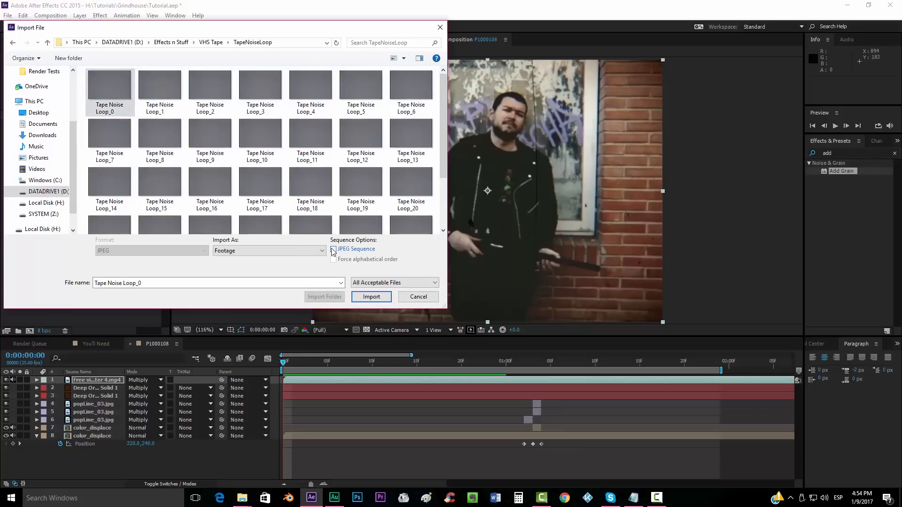
{"action": "left_click", "coordinate": [371, 297]}
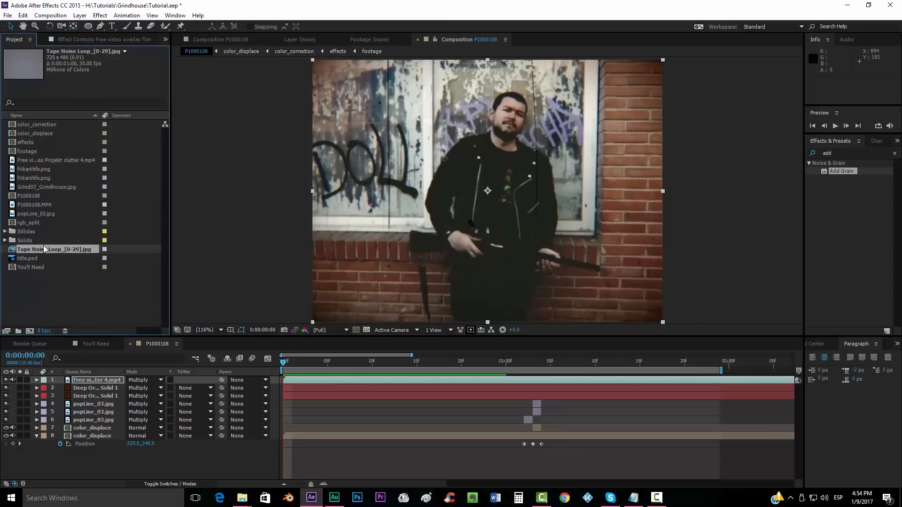
Step: Interpret the Tape Noise Loop sequence at 25 frames per second and loop it 10 times
{"action": "right_click", "coordinate": [43, 245]}
{"action": "mouse_move", "coordinate": [89, 306]}
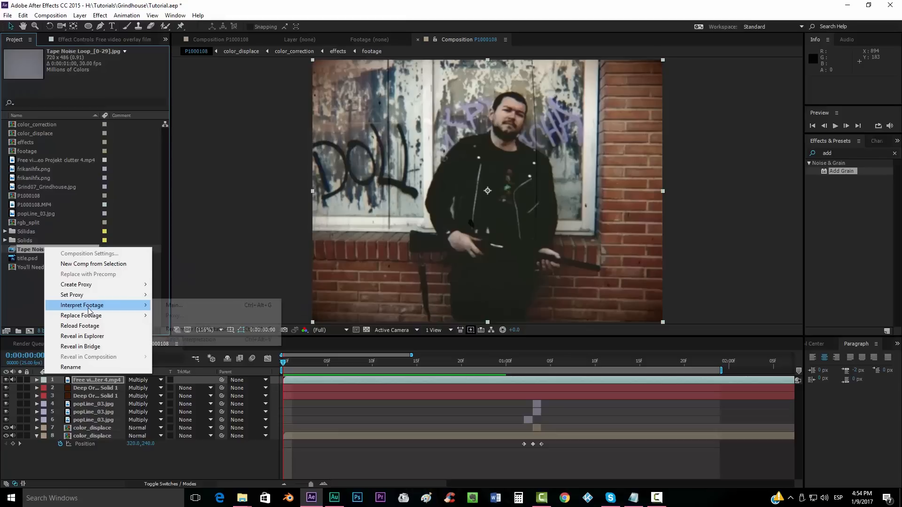
{"action": "left_click", "coordinate": [185, 305]}
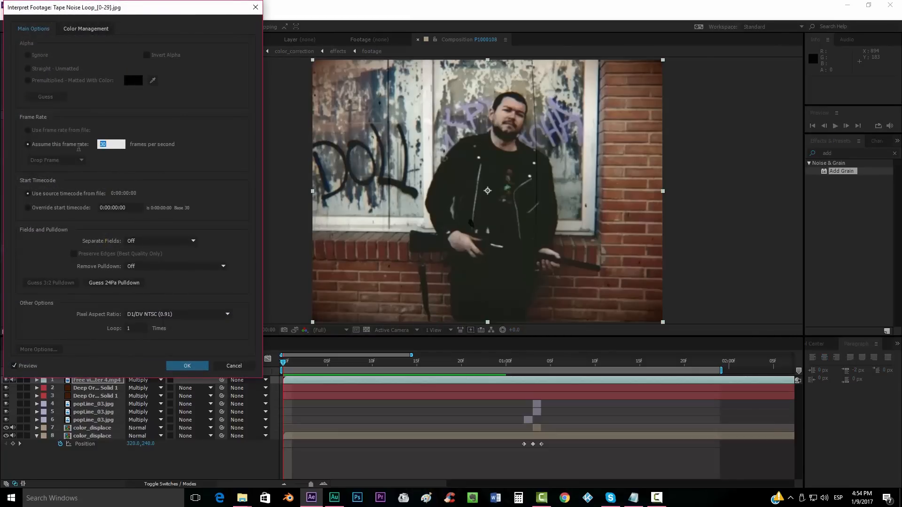
{"action": "left_click", "coordinate": [189, 163]}
{"action": "left_click", "coordinate": [142, 327]}
{"action": "type", "text": "0"}
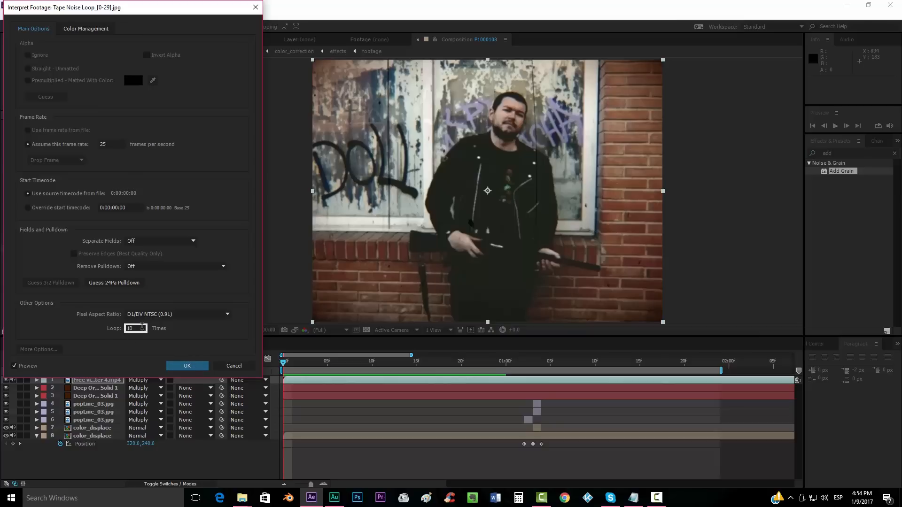
{"action": "key", "text": "Return"}
Step: Place the Tape Noise Loop sequence above all layers and set its blending mode to Soft Light
{"action": "left_click_drag", "start_coordinate": [74, 252], "coordinate": [114, 381]}
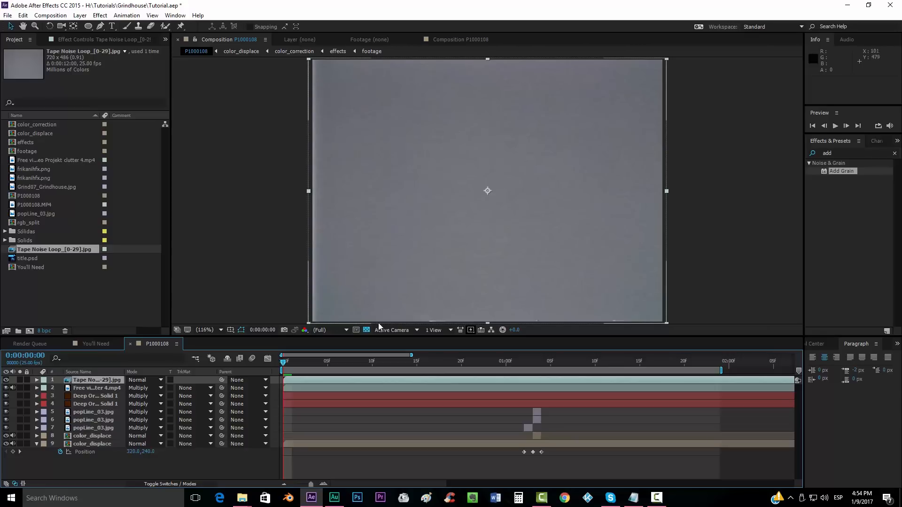
{"action": "left_click", "coordinate": [155, 380]}
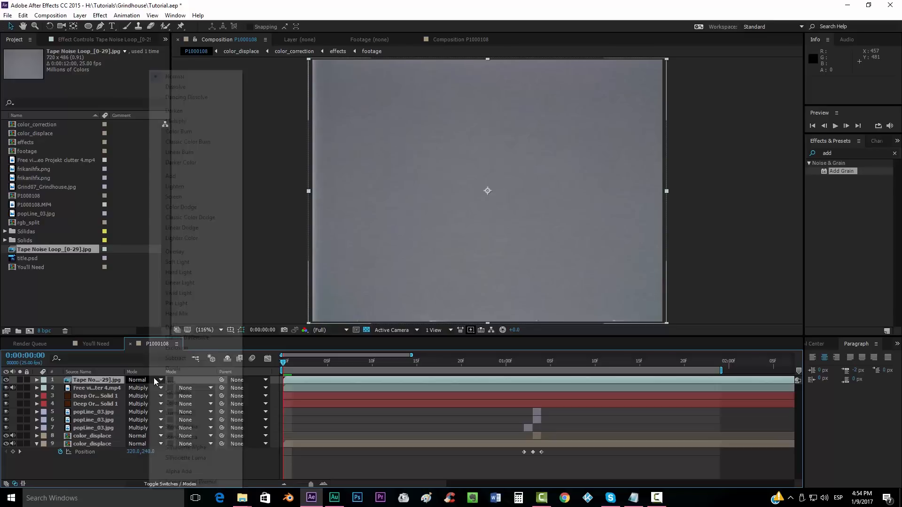
{"action": "left_click", "coordinate": [181, 262]}
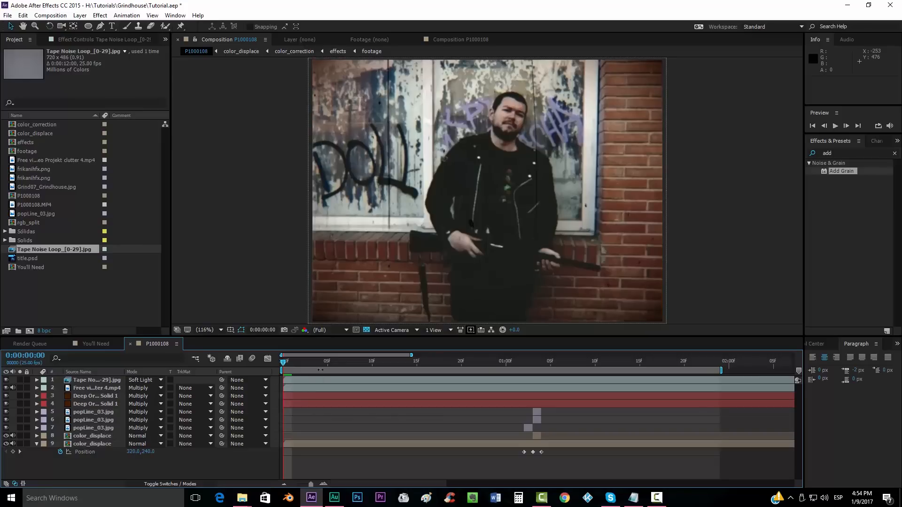
Step: Scrub the P1000108 composition up to the title and inspect the tape noise closely over the picture
{"action": "left_click_drag", "start_coordinate": [310, 363], "coordinate": [621, 364]}
{"action": "left_click", "coordinate": [283, 483]}
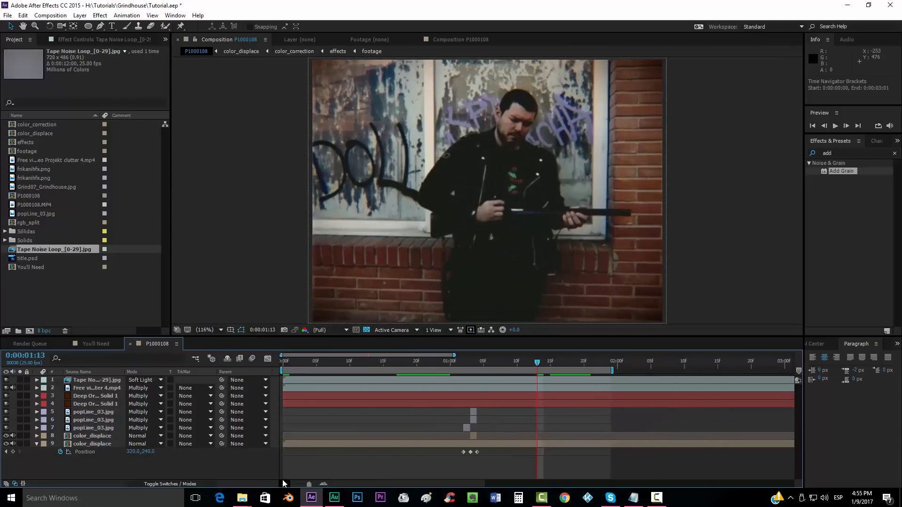
{"action": "left_click", "coordinate": [284, 484]}
{"action": "left_click", "coordinate": [283, 484]}
{"action": "left_click_drag", "start_coordinate": [404, 363], "coordinate": [611, 362]}
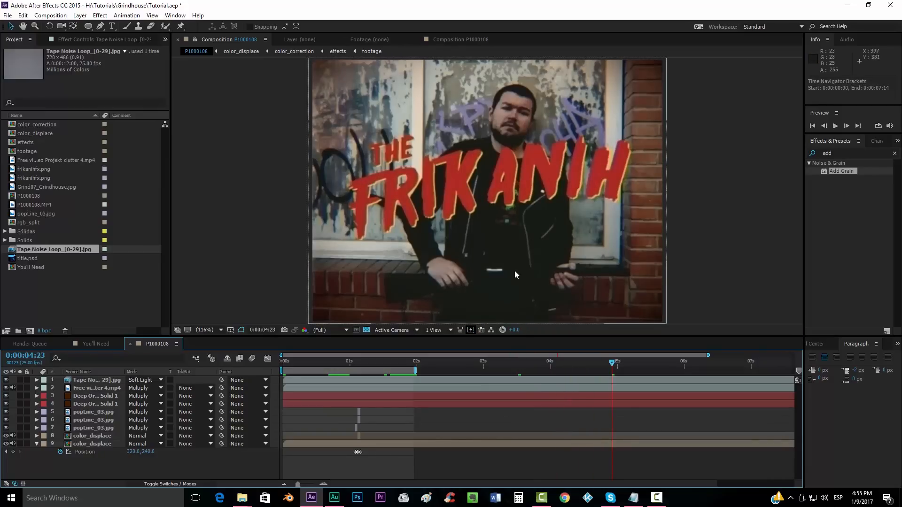
{"action": "left_click_drag", "start_coordinate": [593, 365], "coordinate": [606, 367]}
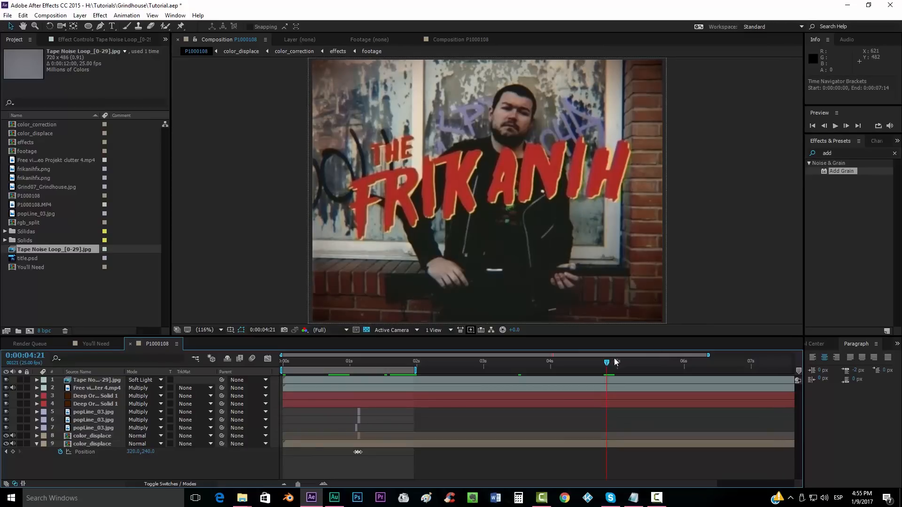
{"action": "left_click_drag", "start_coordinate": [607, 364], "coordinate": [612, 362]}
{"action": "scroll", "coordinate": [561, 230], "scroll_direction": "up", "scroll_amount": 4}
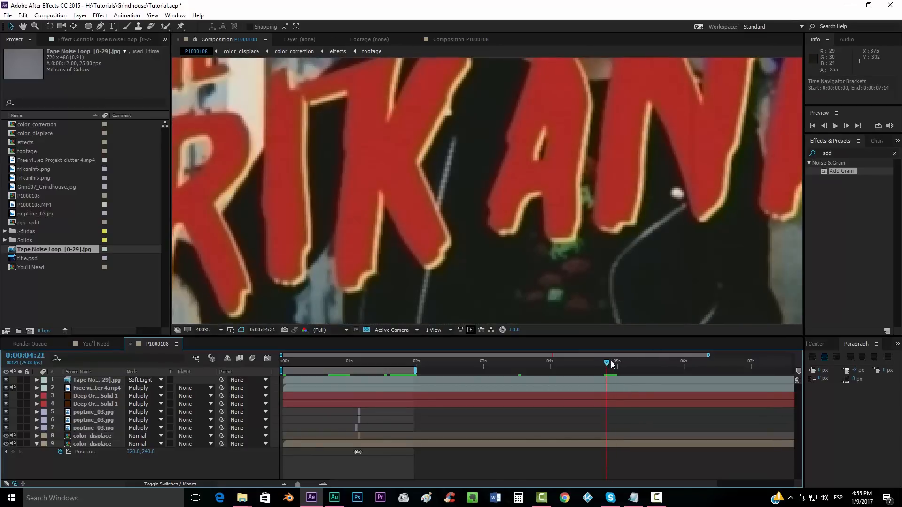
{"action": "scroll", "coordinate": [541, 233], "scroll_direction": "down", "scroll_amount": 4}
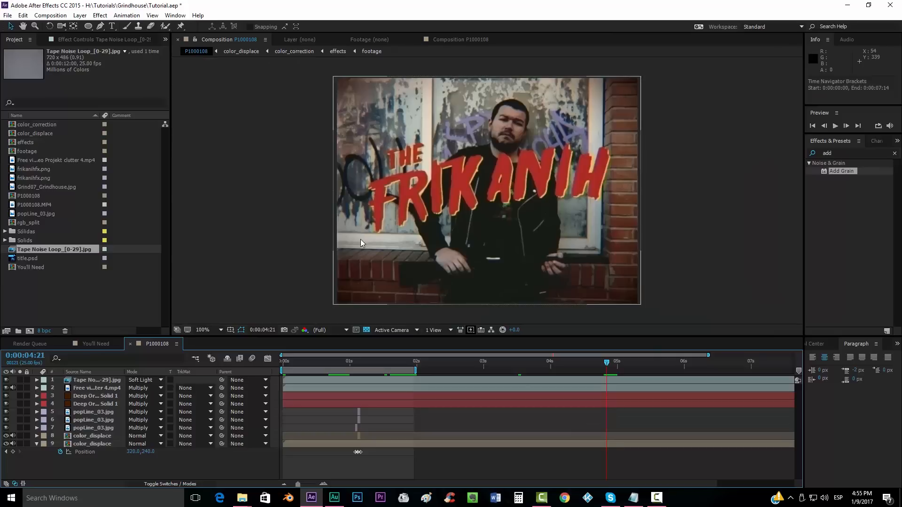
{"action": "left_click", "coordinate": [204, 330]}
{"action": "left_click", "coordinate": [212, 170]}
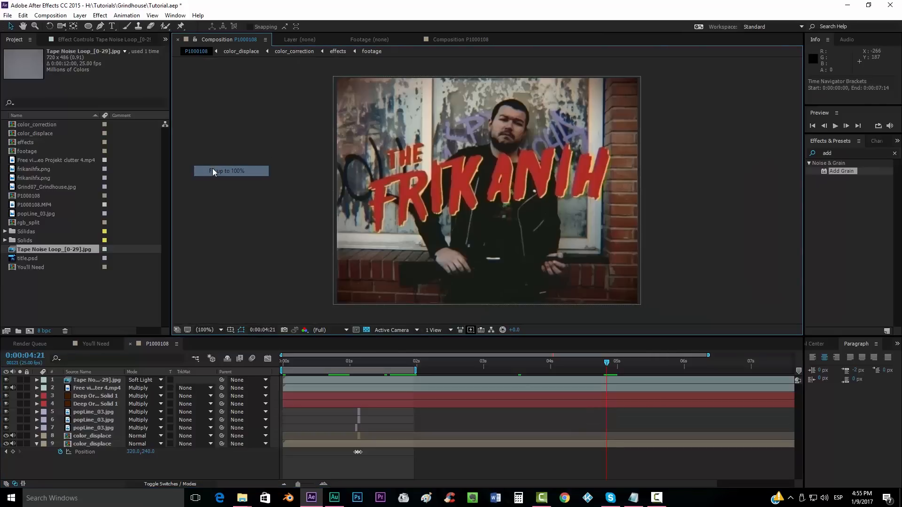
Step: Open the nested color_correction composition and scale its effects layer to 101%
{"action": "double_click", "coordinate": [91, 443]}
{"action": "double_click", "coordinate": [85, 398]}
{"action": "left_click", "coordinate": [85, 390]}
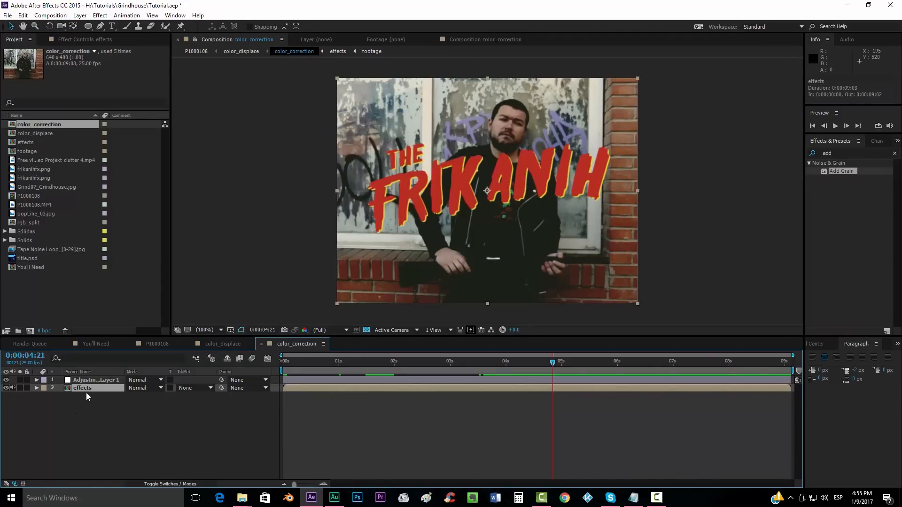
{"action": "key", "text": "s"}
{"action": "left_click", "coordinate": [141, 396]}
{"action": "key", "text": "Return"}
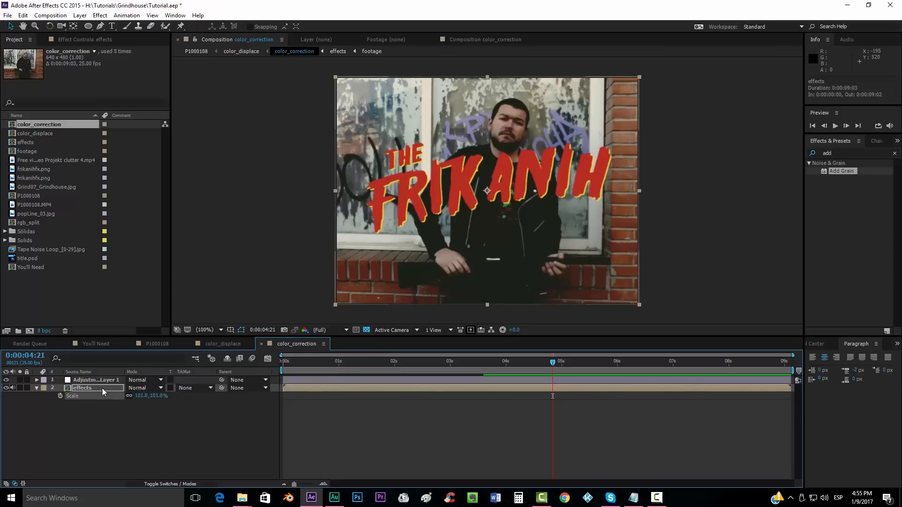
Step: Add the expression wiggle(50,1) to the effects layer's position and preview the shake on the title
{"action": "key", "text": "p"}
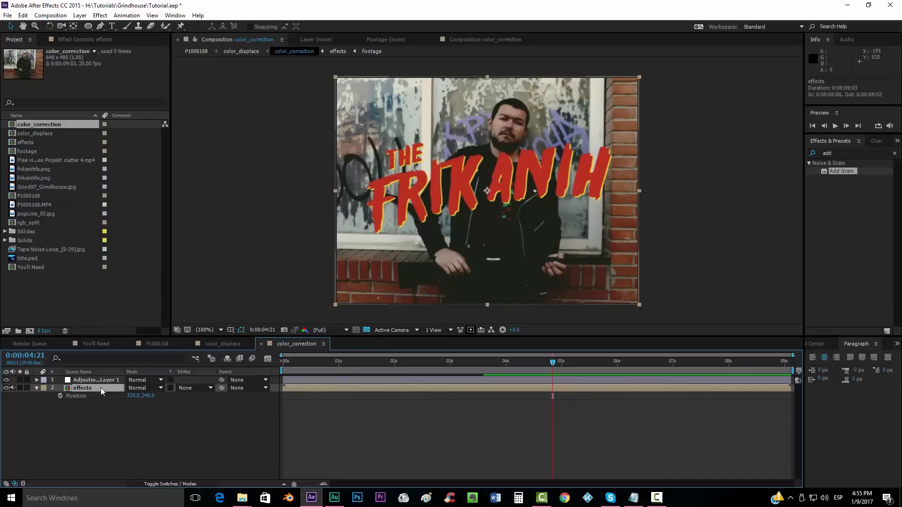
{"action": "left_click", "coordinate": [59, 396], "text": "alt"}
{"action": "type", "text": "wiggle(50,1)"}
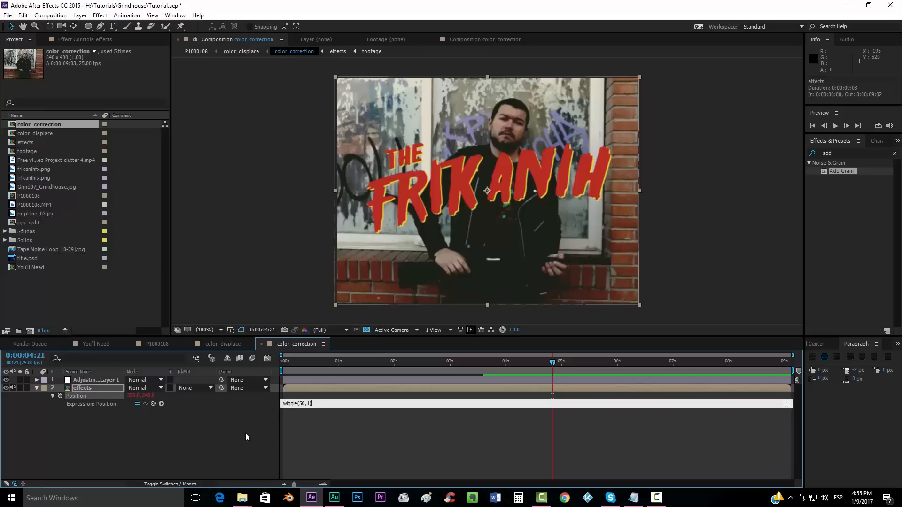
{"action": "left_click", "coordinate": [245, 433]}
{"action": "key", "text": "space"}
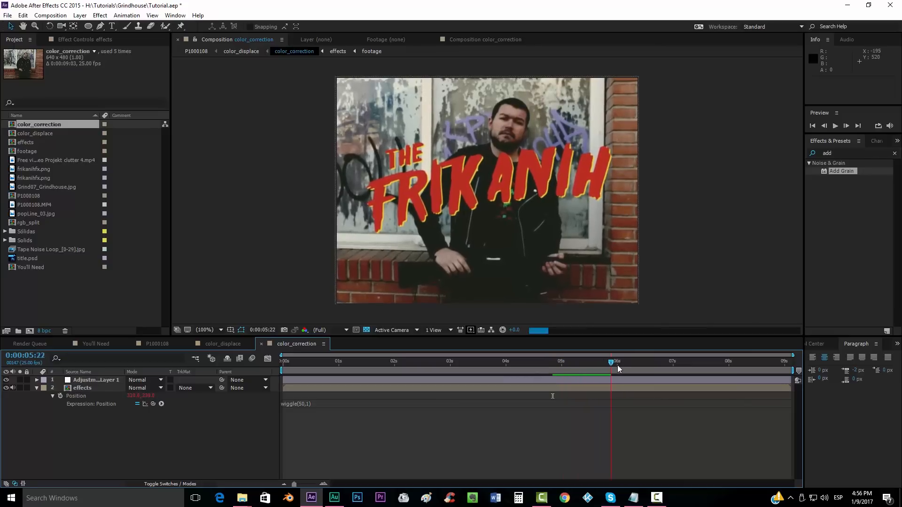
{"action": "left_click", "coordinate": [603, 361]}
{"action": "scroll", "coordinate": [520, 275], "scroll_direction": "up", "scroll_amount": 1}
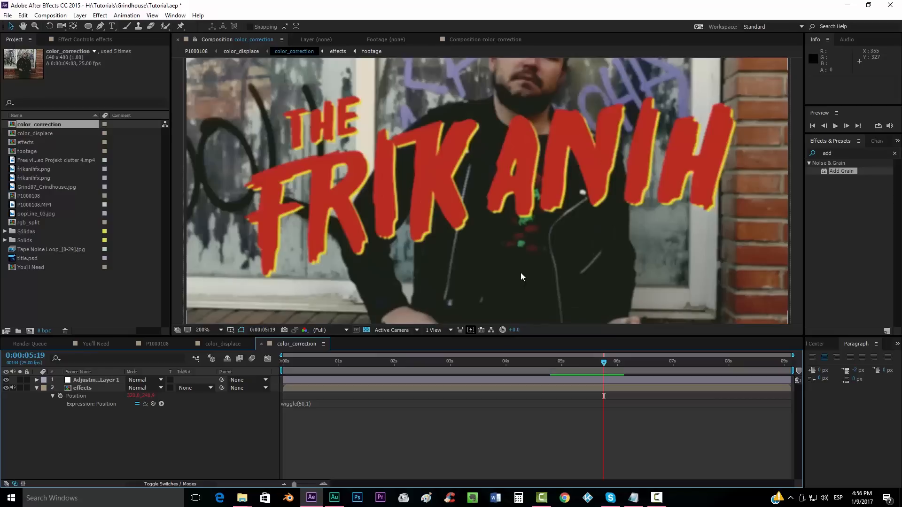
{"action": "left_click_drag", "start_coordinate": [598, 363], "coordinate": [587, 362]}
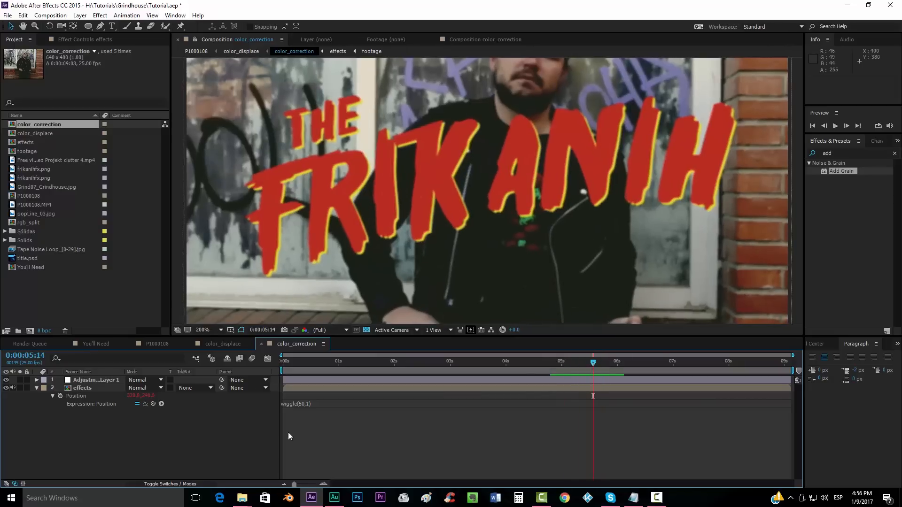
Step: Change the position expression to wiggle(50,0.5) and scrub through the title to check the shake
{"action": "left_click", "coordinate": [296, 403]}
{"action": "left_click", "coordinate": [310, 402]}
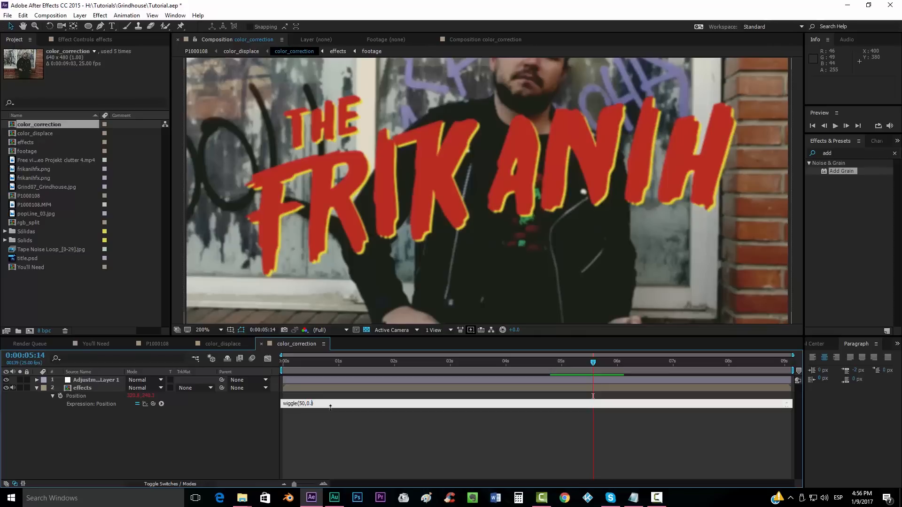
{"action": "left_click", "coordinate": [339, 428]}
{"action": "left_click_drag", "start_coordinate": [596, 363], "coordinate": [632, 364]}
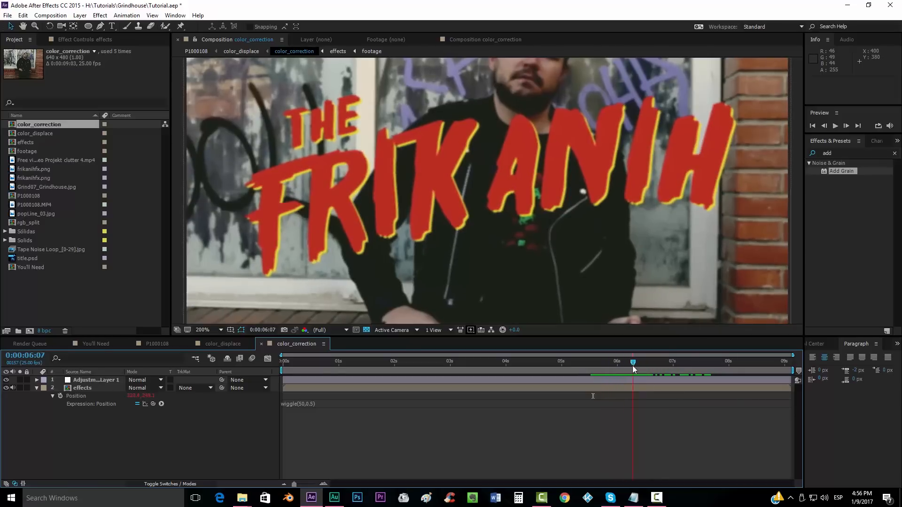
Step: Change the effects layer's position expression to wiggle(50,0.3) and scrub through the title to check it
{"action": "left_click", "coordinate": [312, 404]}
{"action": "double_click", "coordinate": [314, 403]}
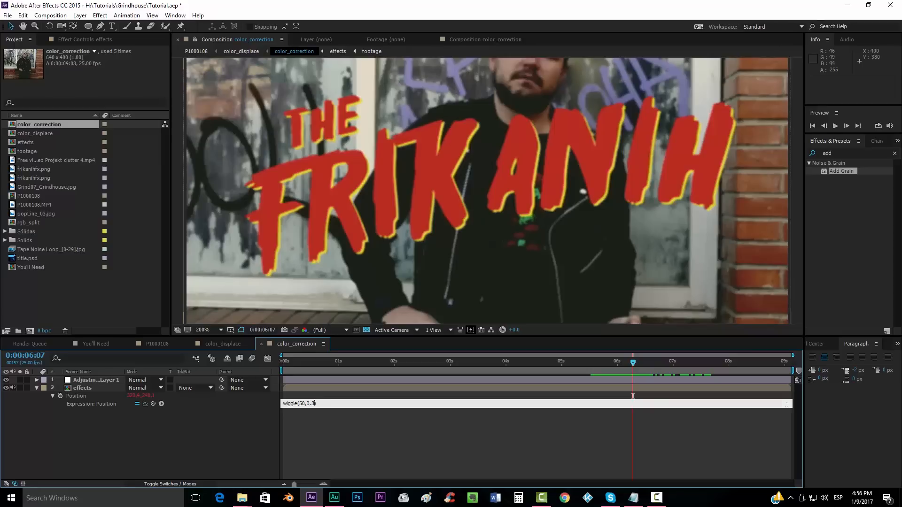
{"action": "type", "text": "3"}
{"action": "left_click", "coordinate": [372, 432]}
{"action": "left_click", "coordinate": [616, 364]}
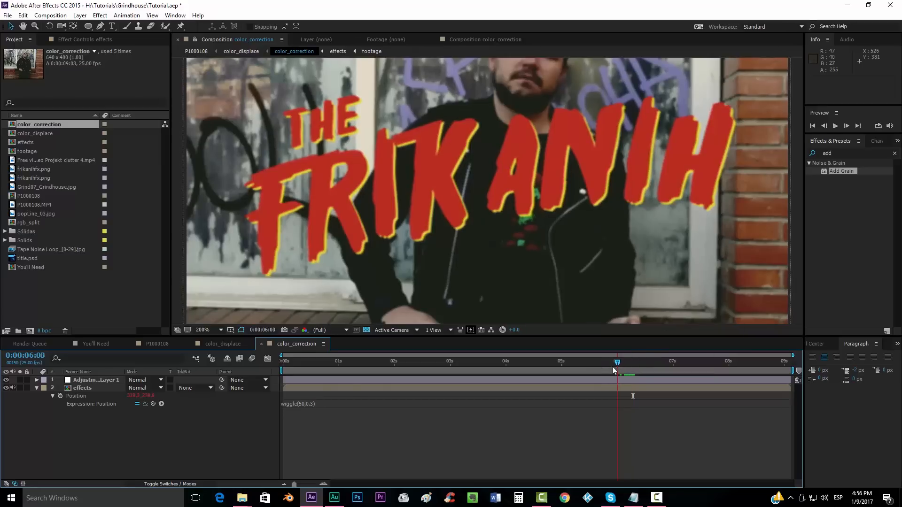
{"action": "left_click_drag", "start_coordinate": [633, 371], "coordinate": [662, 366]}
Step: Return to the P1000108 composition, inspect the shake on the title up close, and go back to the first frame
{"action": "left_click", "coordinate": [157, 343]}
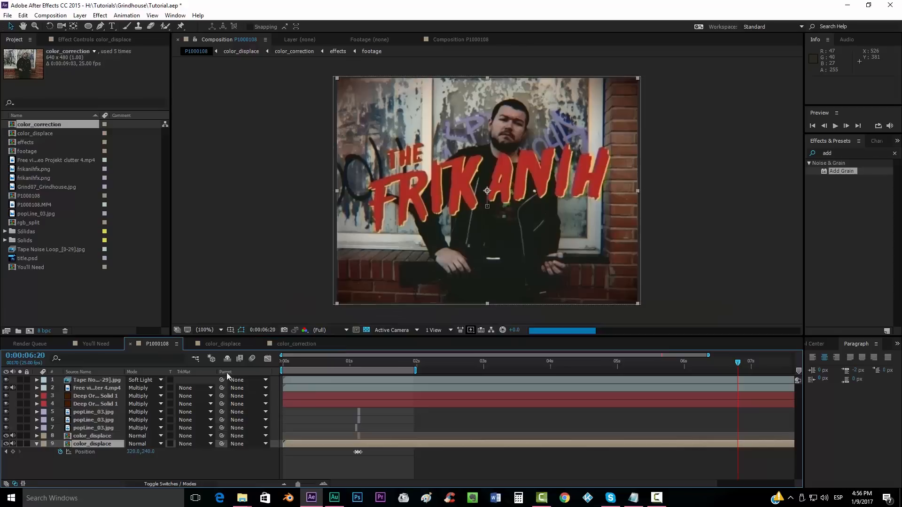
{"action": "left_click_drag", "start_coordinate": [310, 364], "coordinate": [270, 360]}
{"action": "left_click_drag", "start_coordinate": [697, 368], "coordinate": [756, 367]}
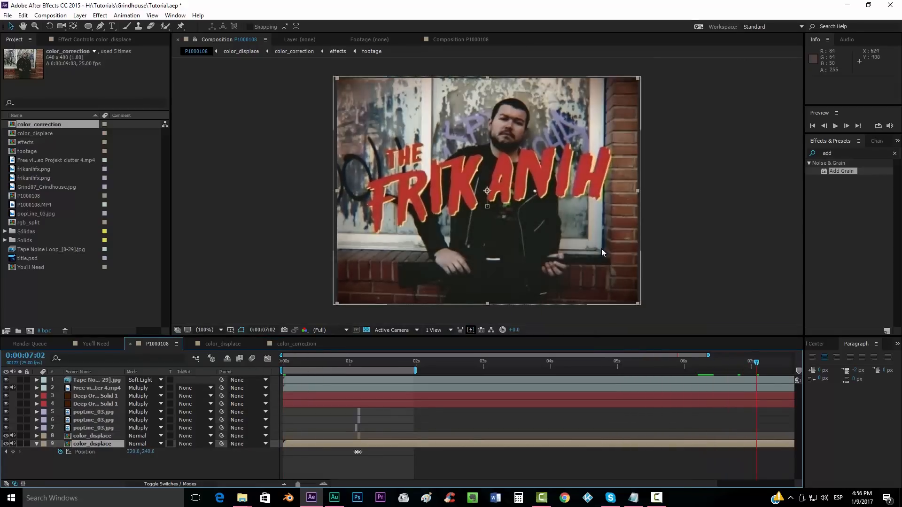
{"action": "scroll", "coordinate": [601, 249], "scroll_direction": "up", "scroll_amount": 4}
{"action": "scroll", "coordinate": [598, 250], "scroll_direction": "up", "scroll_amount": 2}
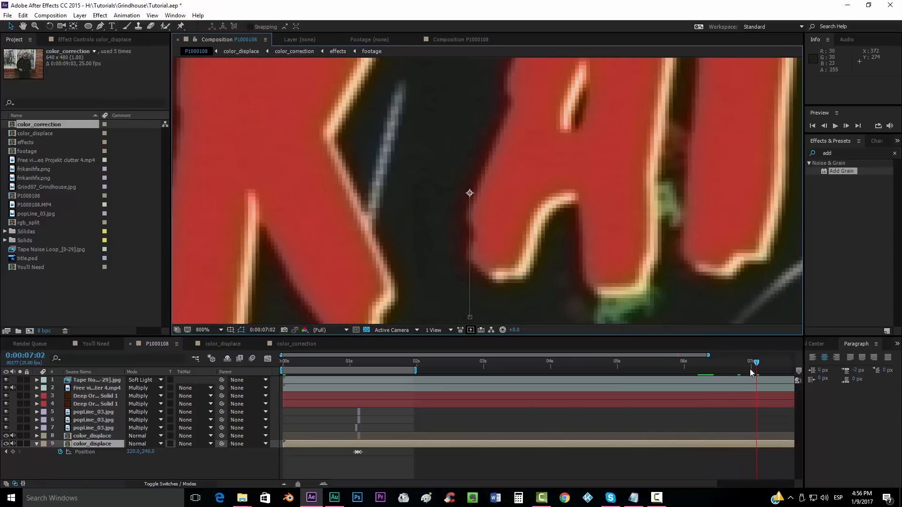
{"action": "left_click_drag", "start_coordinate": [753, 362], "coordinate": [705, 370]}
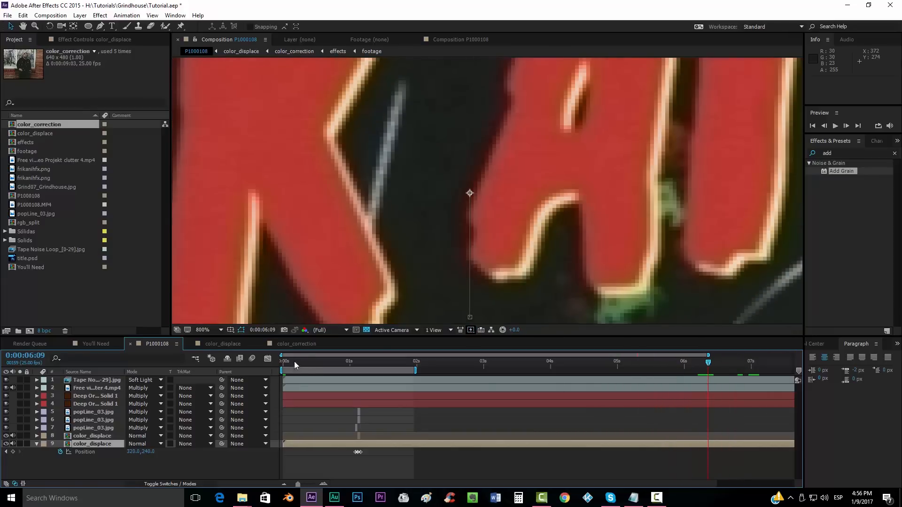
{"action": "left_click_drag", "start_coordinate": [294, 362], "coordinate": [263, 357]}
{"action": "left_click", "coordinate": [202, 330]}
{"action": "left_click", "coordinate": [222, 160]}
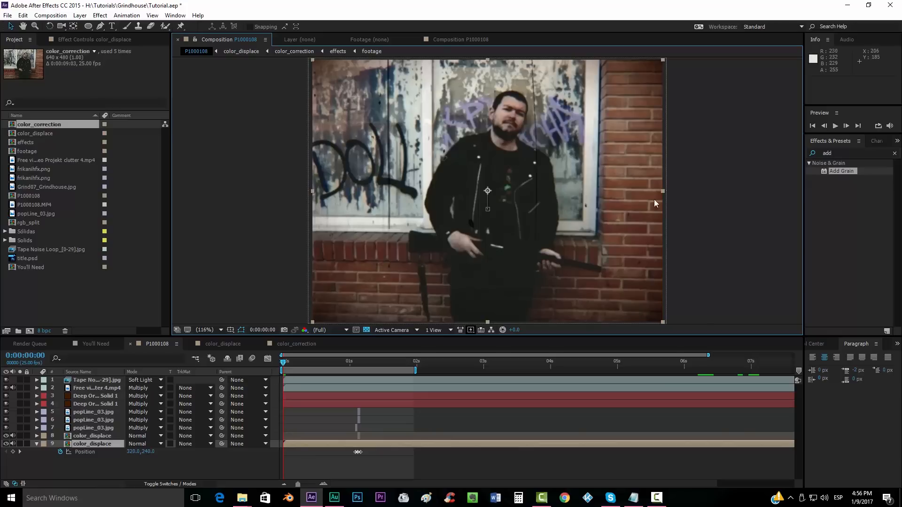
{"action": "left_click", "coordinate": [633, 498]}
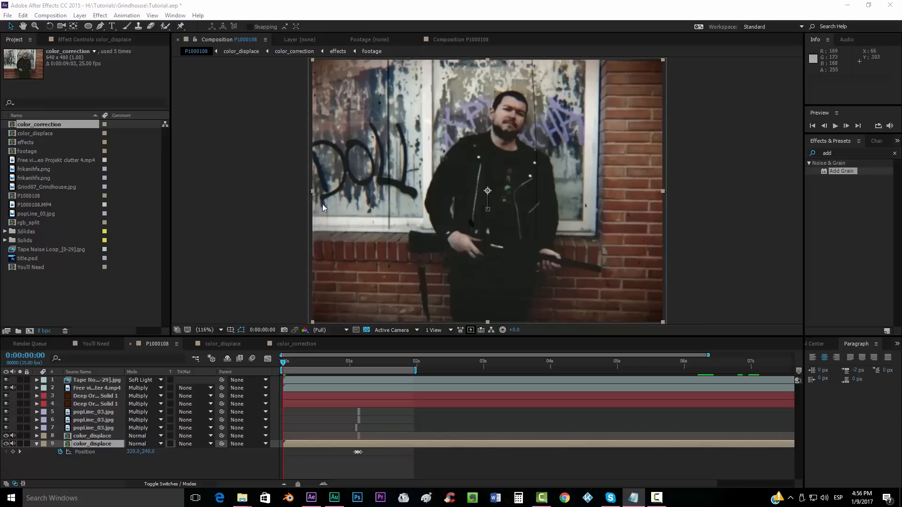
Step: Create a 640 x 480 px lime green solid on top of all layers in the P1000108 composition
{"action": "left_click", "coordinate": [80, 16]}
{"action": "mouse_move", "coordinate": [94, 28]}
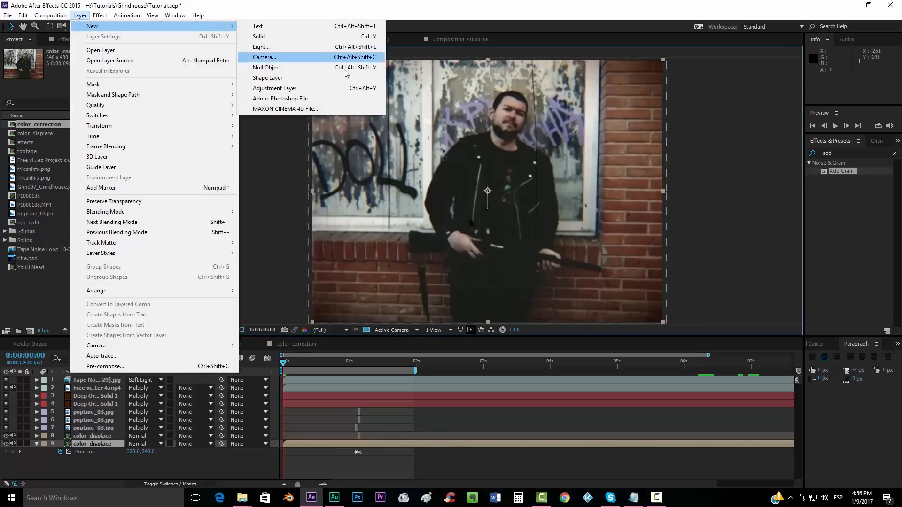
{"action": "left_click", "coordinate": [309, 36]}
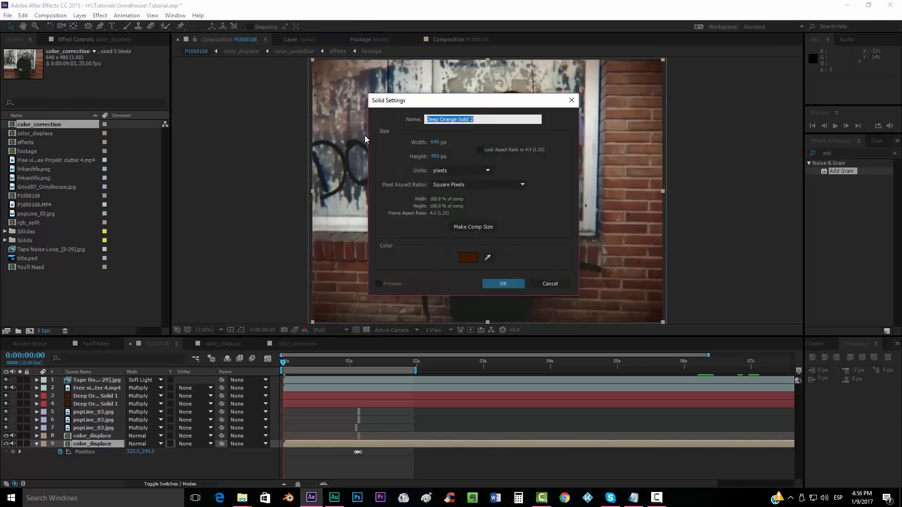
{"action": "left_click", "coordinate": [464, 257]}
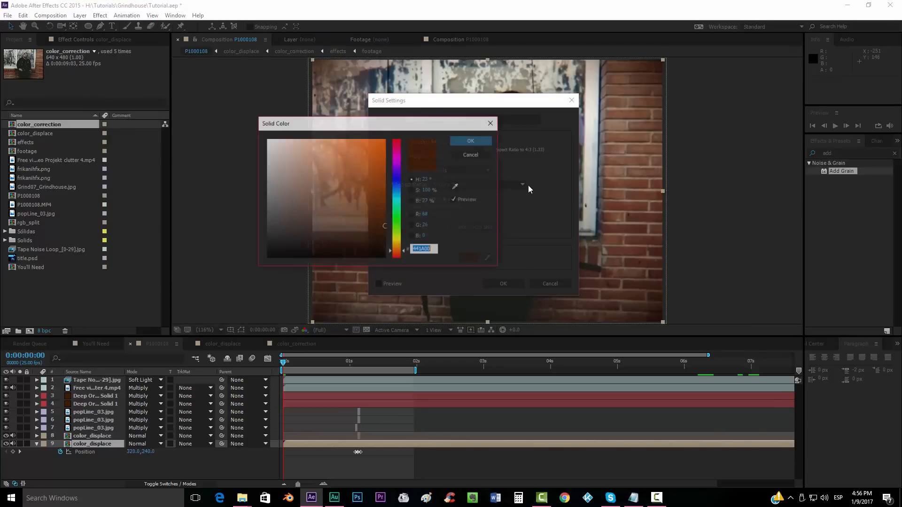
{"action": "left_click_drag", "start_coordinate": [399, 216], "coordinate": [412, 227]}
{"action": "left_click_drag", "start_coordinate": [374, 153], "coordinate": [402, 129]}
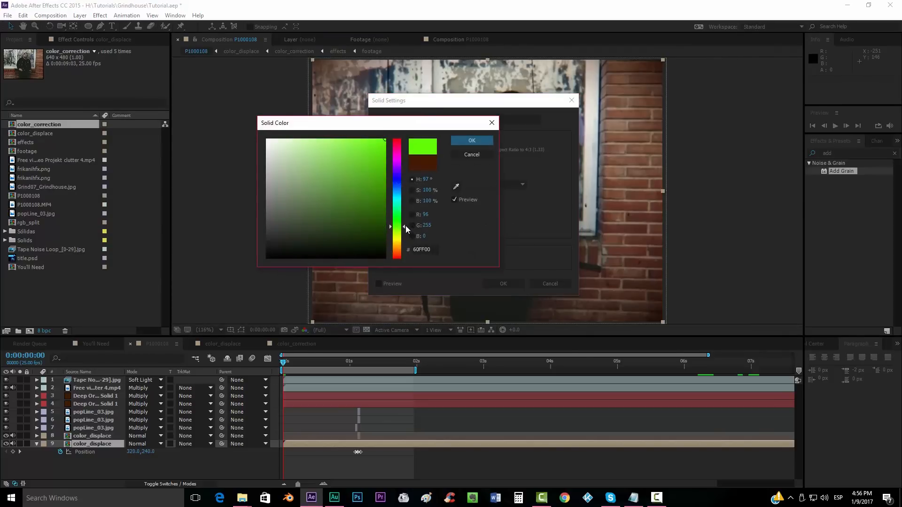
{"action": "left_click_drag", "start_coordinate": [410, 227], "coordinate": [410, 228]}
{"action": "left_click", "coordinate": [472, 141]}
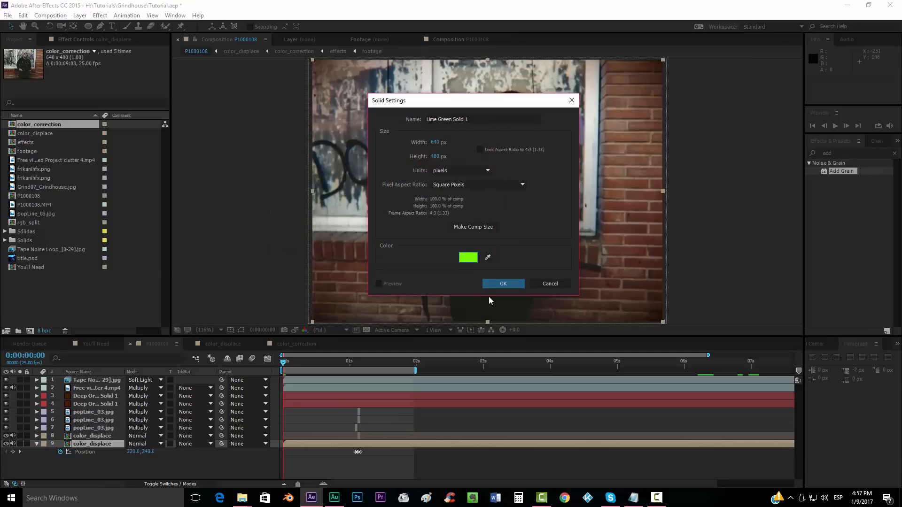
{"action": "left_click", "coordinate": [501, 283]}
{"action": "left_click_drag", "start_coordinate": [85, 444], "coordinate": [55, 384]}
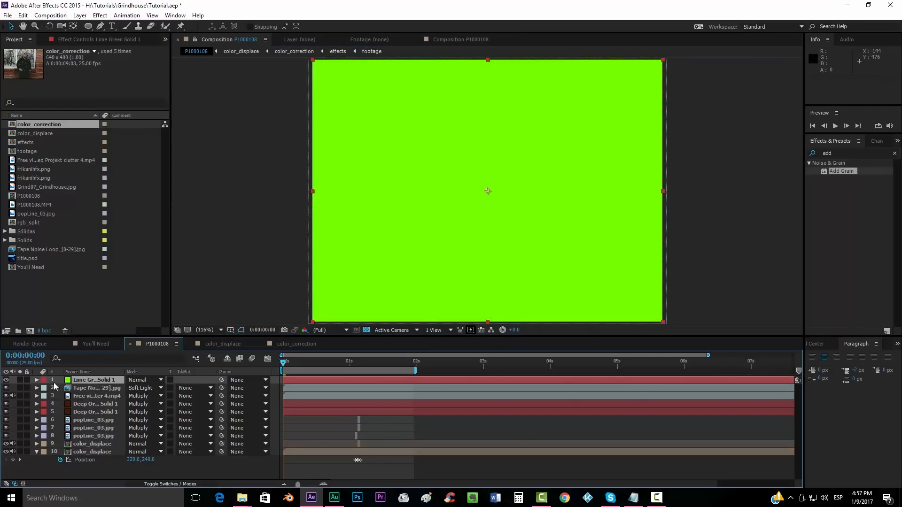
Step: Draw two tall rectangular masks on the lime green solid, one along each vertical side of the frame
{"action": "left_click", "coordinate": [6, 380]}
{"action": "left_click", "coordinate": [87, 28]}
{"action": "left_click", "coordinate": [111, 28]}
{"action": "scroll", "coordinate": [306, 107], "scroll_direction": "down", "scroll_amount": 1}
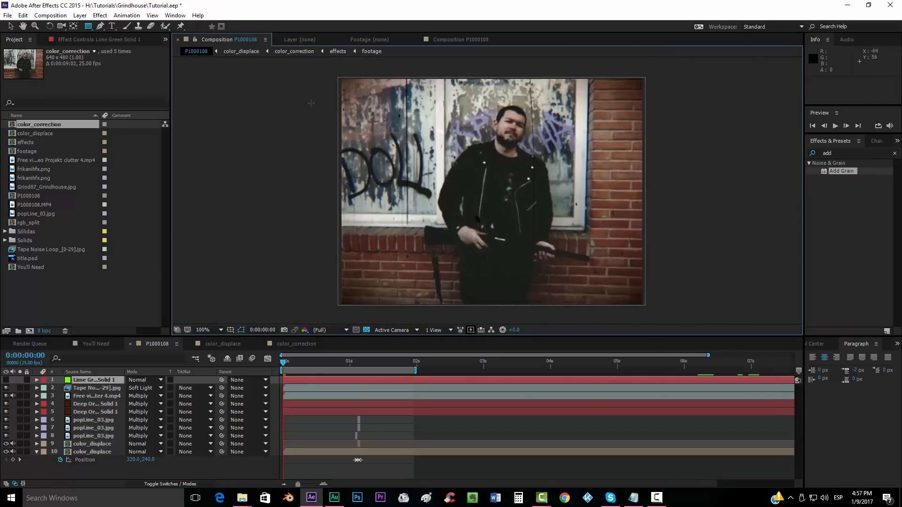
{"action": "left_click", "coordinate": [6, 380]}
{"action": "left_click_drag", "start_coordinate": [285, 68], "coordinate": [341, 315]}
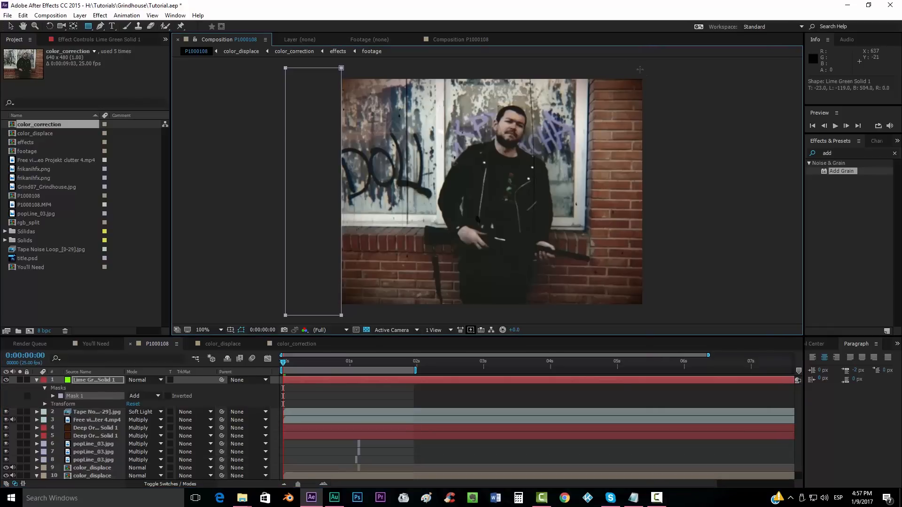
{"action": "left_click_drag", "start_coordinate": [638, 70], "coordinate": [733, 312]}
Step: Set the lime green solid's blending mode to Color and feather both of its masks by 179 pixels
{"action": "left_click", "coordinate": [141, 380]}
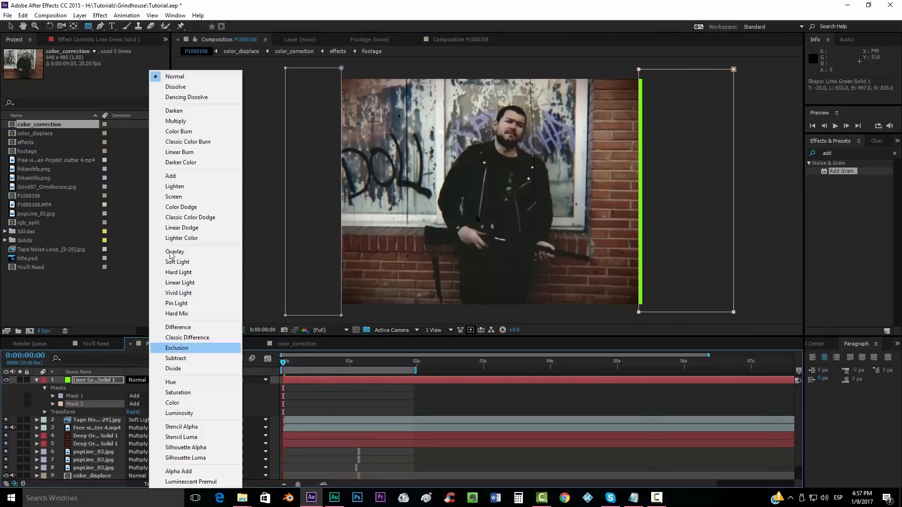
{"action": "left_click", "coordinate": [178, 403]}
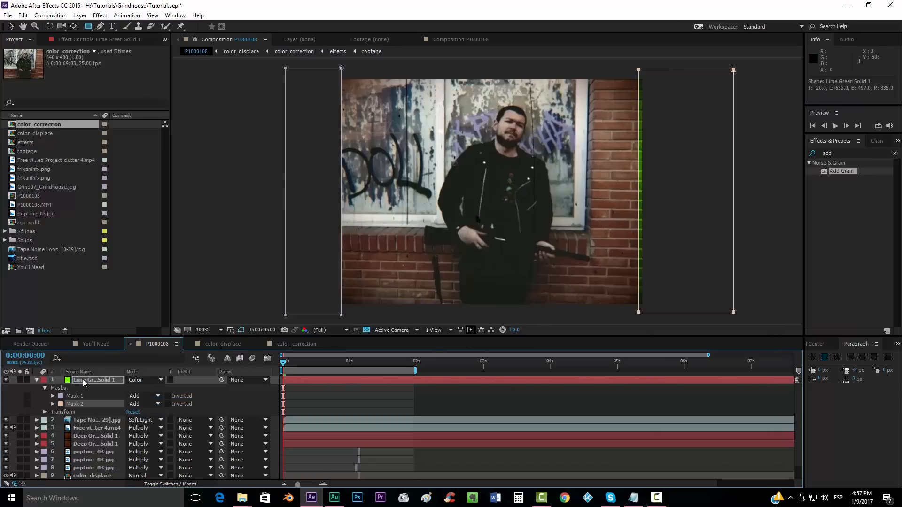
{"action": "key", "text": "f"}
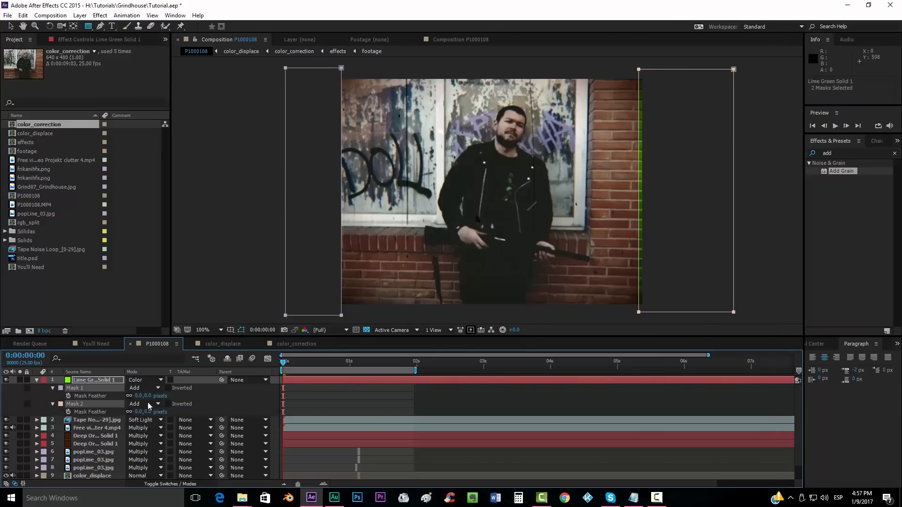
{"action": "left_click_drag", "start_coordinate": [147, 396], "coordinate": [199, 395]}
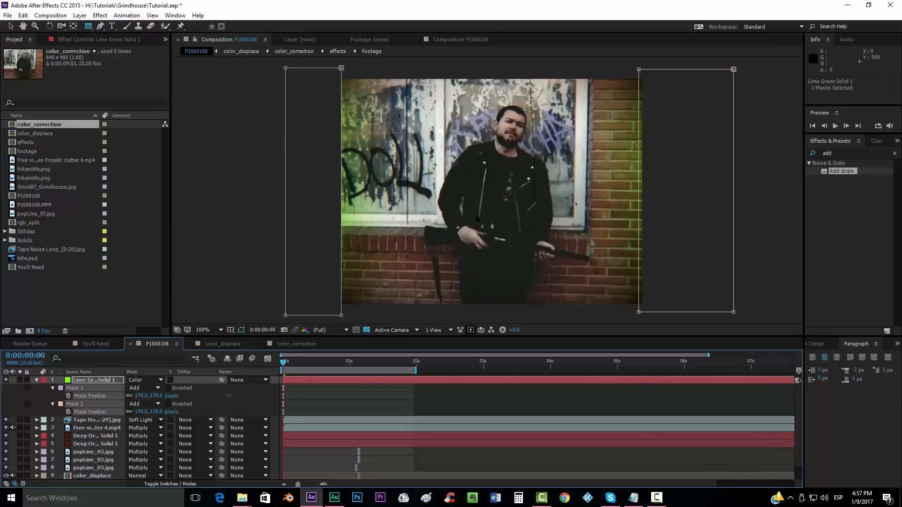
Step: Narrow both masks on the lime green solid by moving their inner edges outward, away from the picture
{"action": "key", "text": "v"}
{"action": "double_click", "coordinate": [286, 315]}
{"action": "left_click_drag", "start_coordinate": [341, 192], "coordinate": [328, 196]}
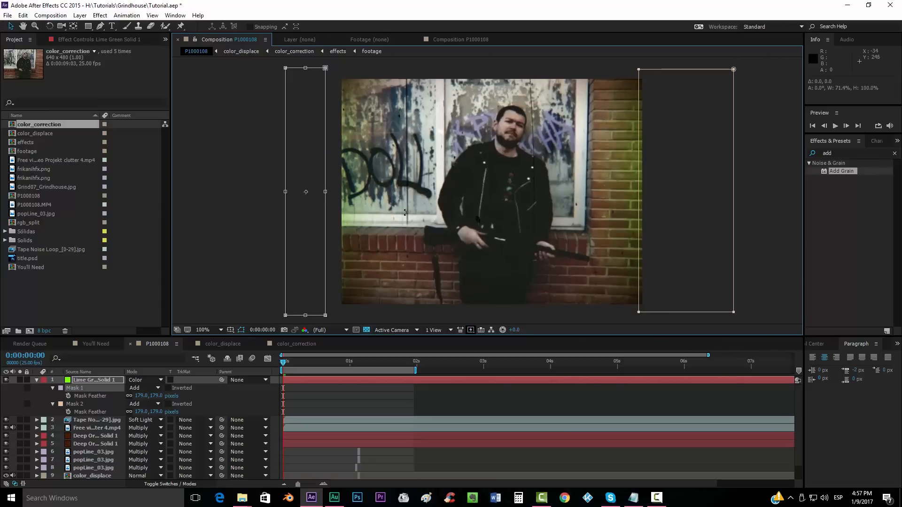
{"action": "double_click", "coordinate": [638, 312]}
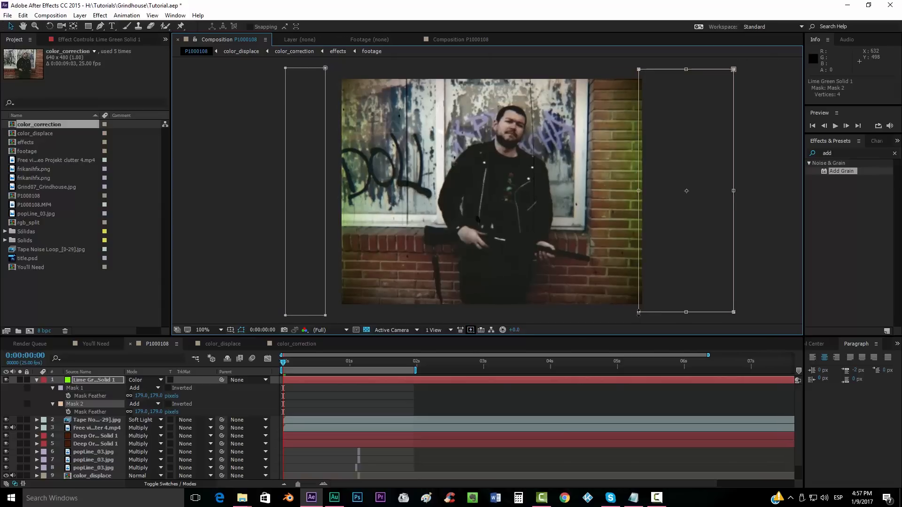
{"action": "left_click_drag", "start_coordinate": [637, 192], "coordinate": [648, 193]}
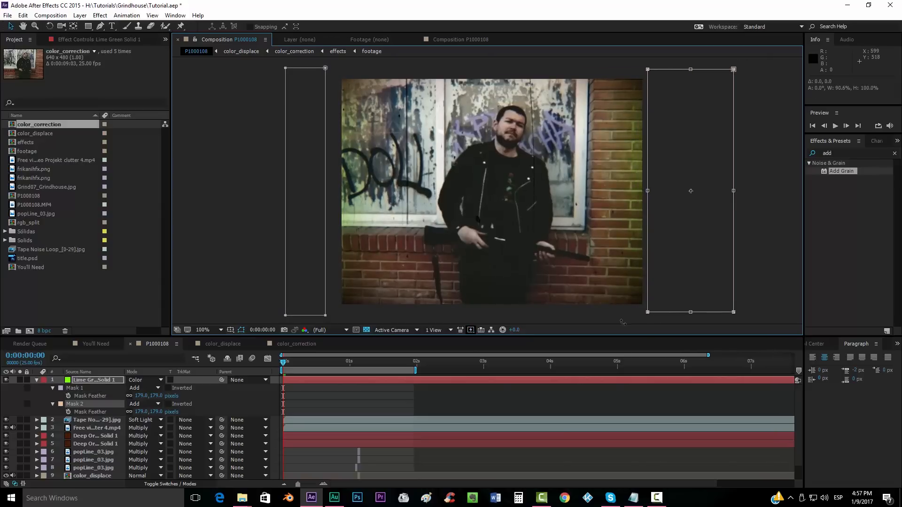
{"action": "left_click", "coordinate": [566, 391]}
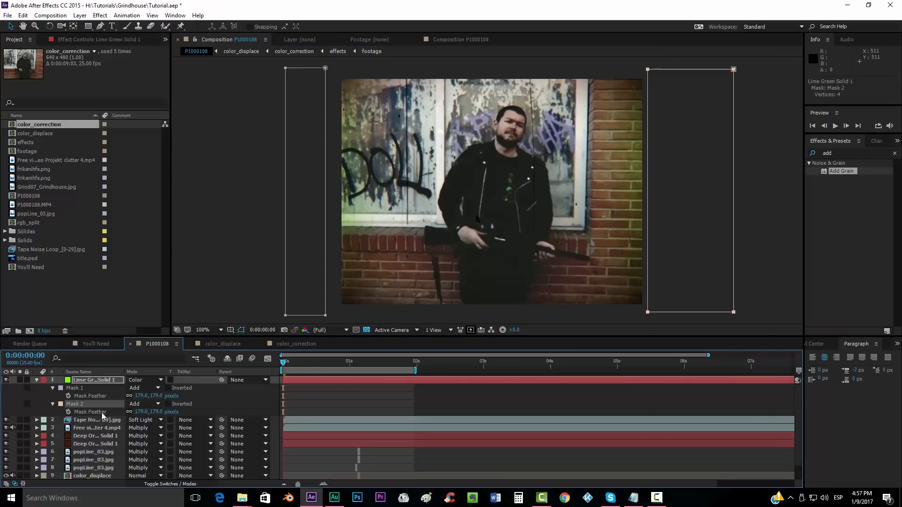
Step: Feather the lime green solid's right-hand mask by 383 pixels, scrub through the clip, and return to the first frame
{"action": "left_click_drag", "start_coordinate": [153, 412], "coordinate": [215, 409]}
{"action": "left_click_drag", "start_coordinate": [374, 366], "coordinate": [299, 363]}
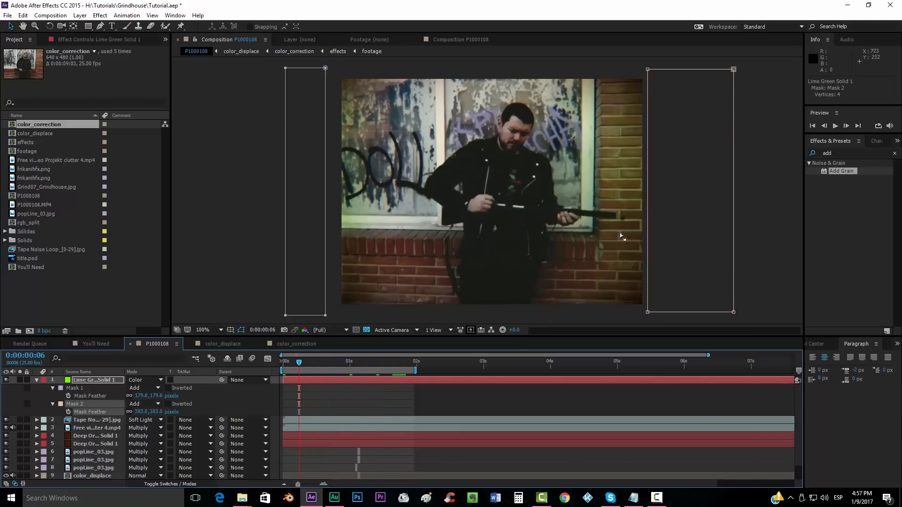
{"action": "key", "text": "Home"}
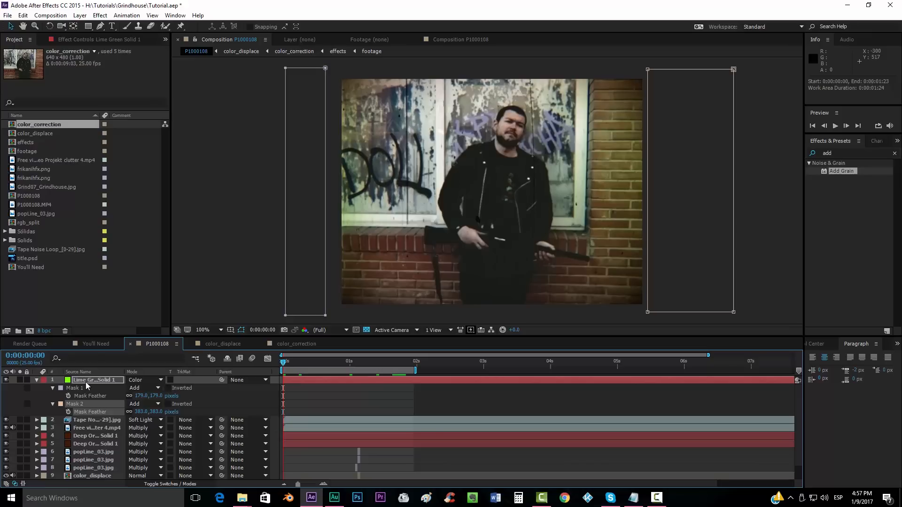
Step: Lower the lime green solid's opacity to 73%
{"action": "left_click", "coordinate": [87, 379]}
{"action": "key", "text": "t"}
{"action": "left_click_drag", "start_coordinate": [133, 389], "coordinate": [121, 388]}
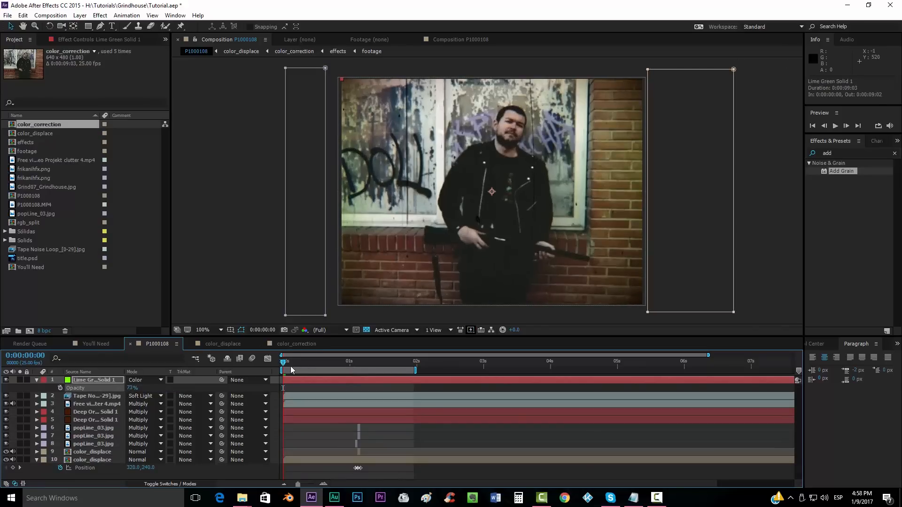
Step: Create a magenta (FF00F6) solid on top of all layers in the P1000108 composition
{"action": "left_click", "coordinate": [80, 15]}
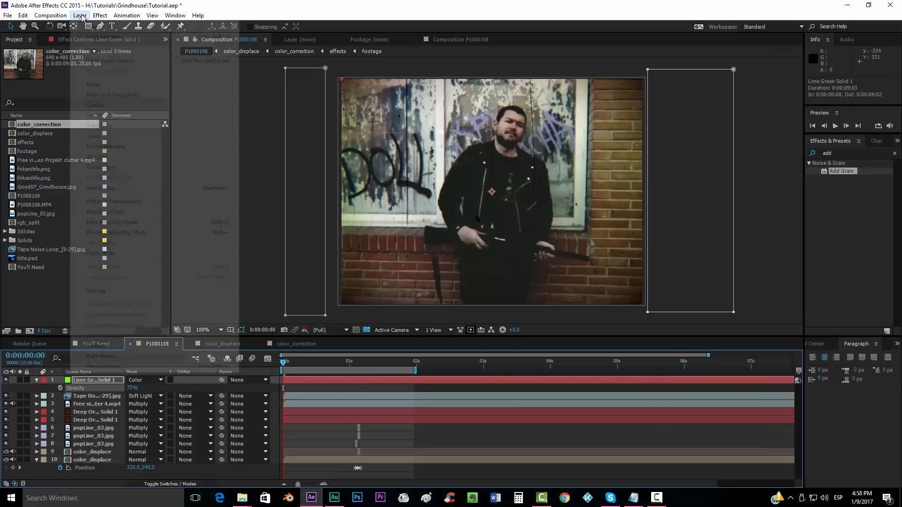
{"action": "mouse_move", "coordinate": [221, 27]}
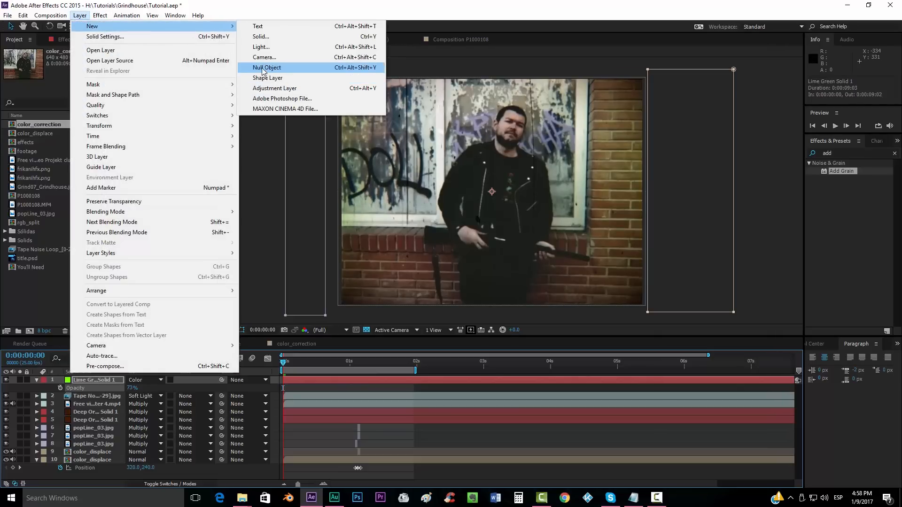
{"action": "left_click", "coordinate": [261, 37]}
{"action": "left_click", "coordinate": [468, 257]}
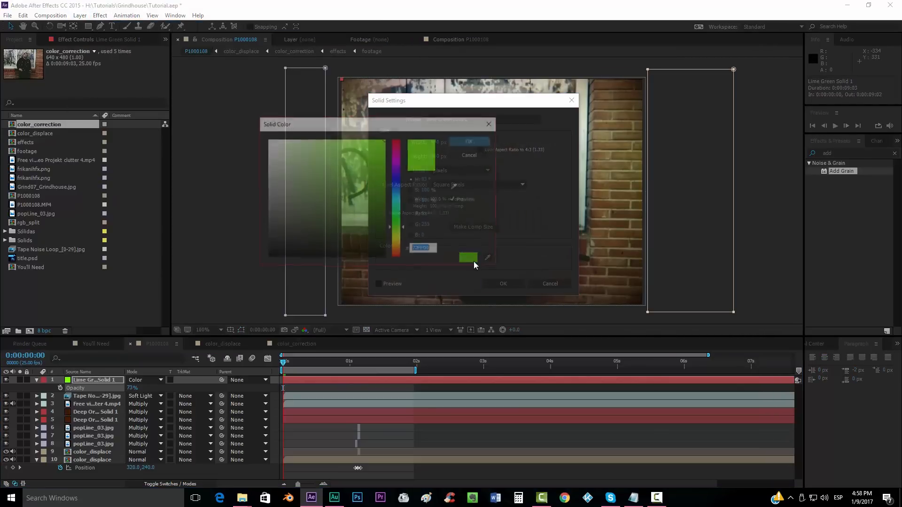
{"action": "left_click_drag", "start_coordinate": [391, 171], "coordinate": [397, 158]}
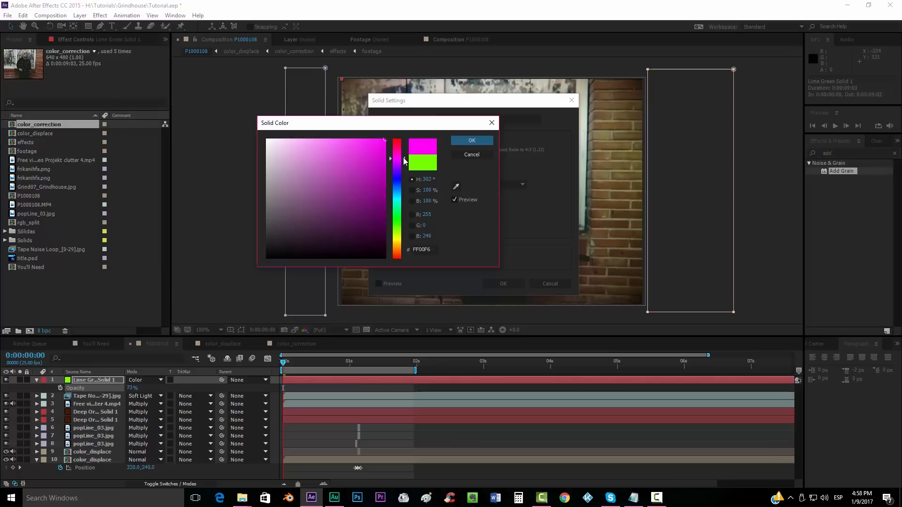
{"action": "left_click", "coordinate": [470, 141]}
{"action": "left_click", "coordinate": [503, 284]}
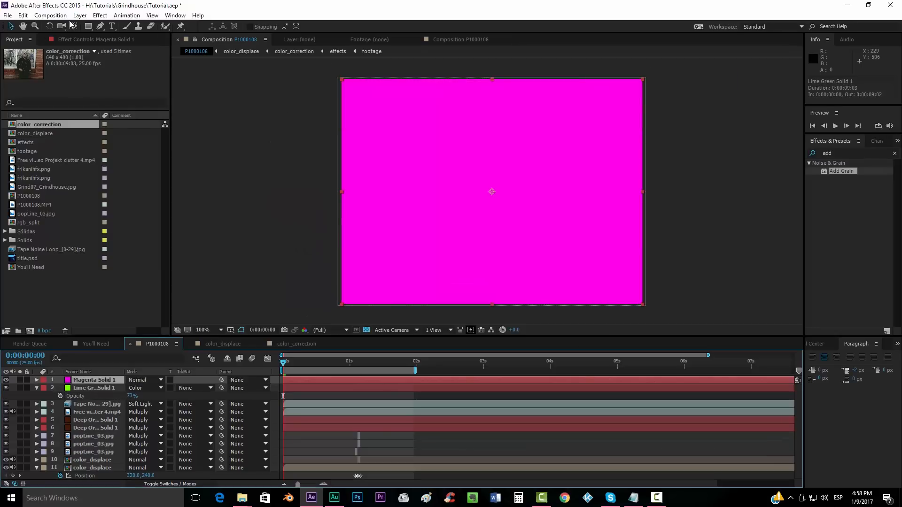
Step: Mask the magenta solid with a wide rectangle along the frame's upper edge and feather it by 216 pixels
{"action": "left_click", "coordinate": [87, 26]}
{"action": "left_click_drag", "start_coordinate": [297, 94], "coordinate": [672, 132]}
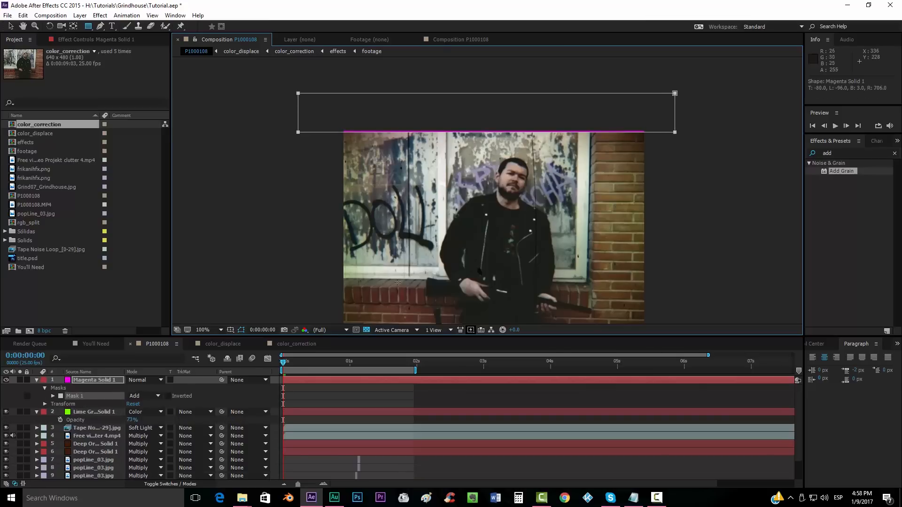
{"action": "key", "text": "f"}
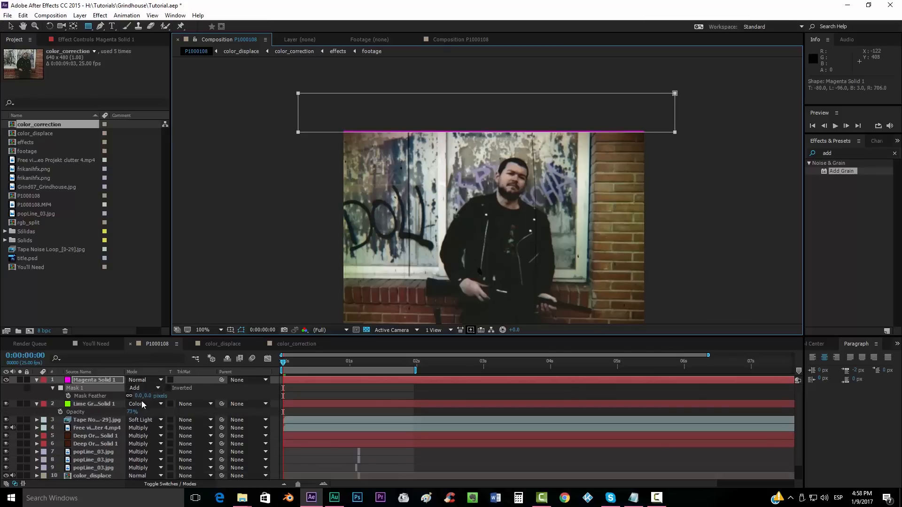
{"action": "left_click_drag", "start_coordinate": [141, 396], "coordinate": [193, 385]}
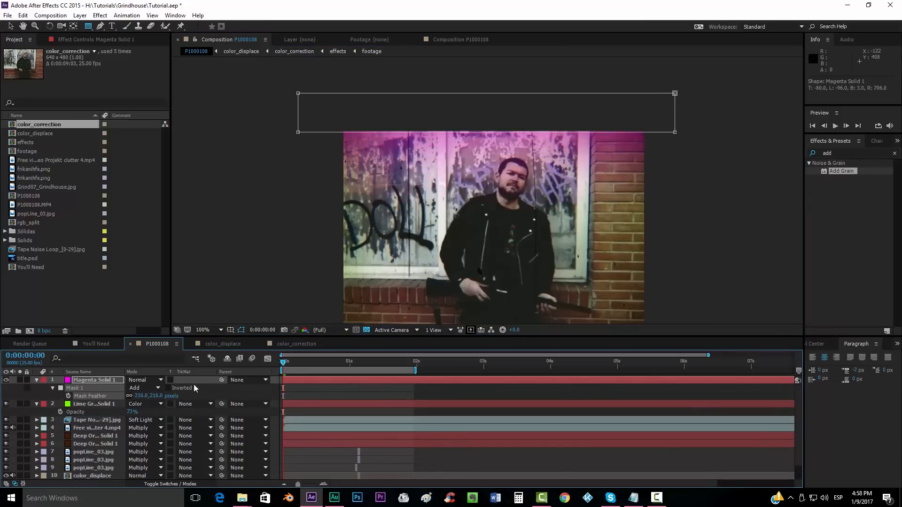
Step: Set the magenta solid's blending mode to Soft Light and raise its mask's lower edge slightly
{"action": "left_click", "coordinate": [147, 381]}
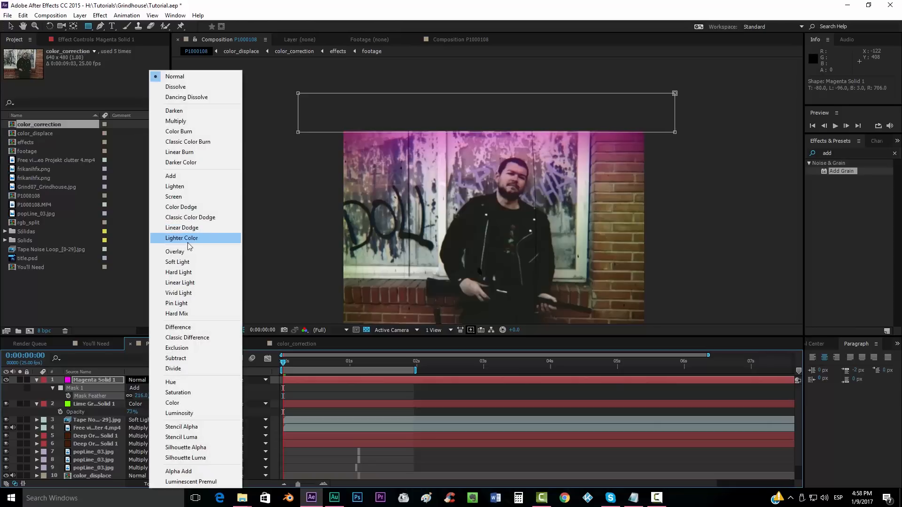
{"action": "left_click", "coordinate": [178, 262]}
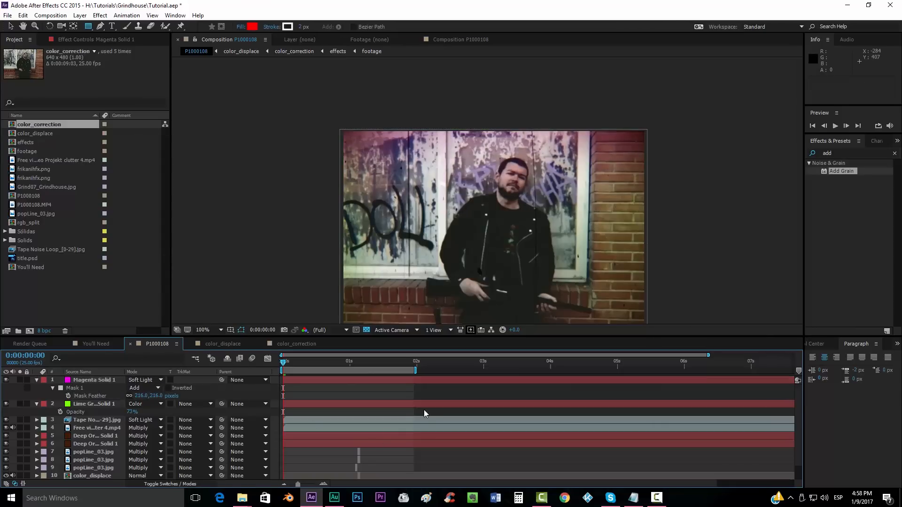
{"action": "left_click", "coordinate": [105, 381]}
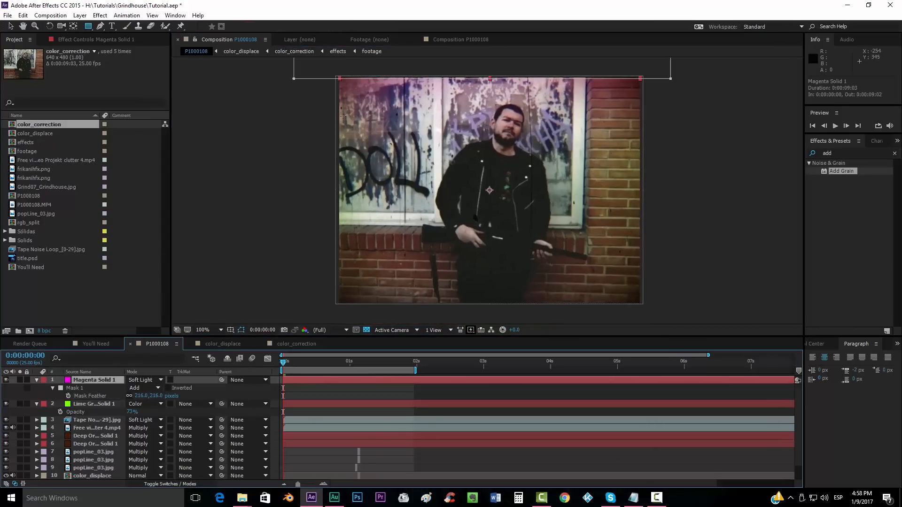
{"action": "left_click_drag", "start_coordinate": [344, 113], "coordinate": [343, 180]}
{"action": "left_click", "coordinate": [293, 146]}
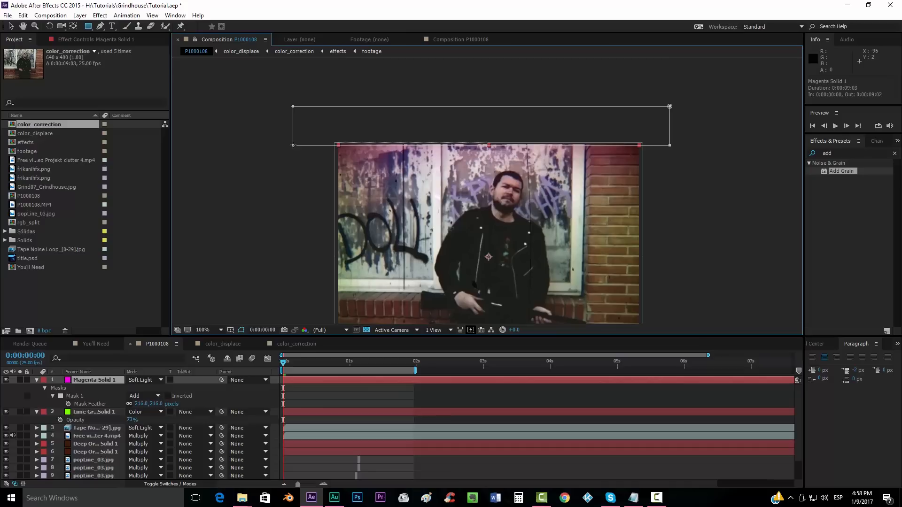
{"action": "double_click", "coordinate": [448, 145]}
{"action": "left_click_drag", "start_coordinate": [481, 144], "coordinate": [482, 139]}
{"action": "left_click", "coordinate": [478, 390]}
{"action": "key", "text": "space"}
{"action": "left_click_drag", "start_coordinate": [397, 281], "coordinate": [400, 219]}
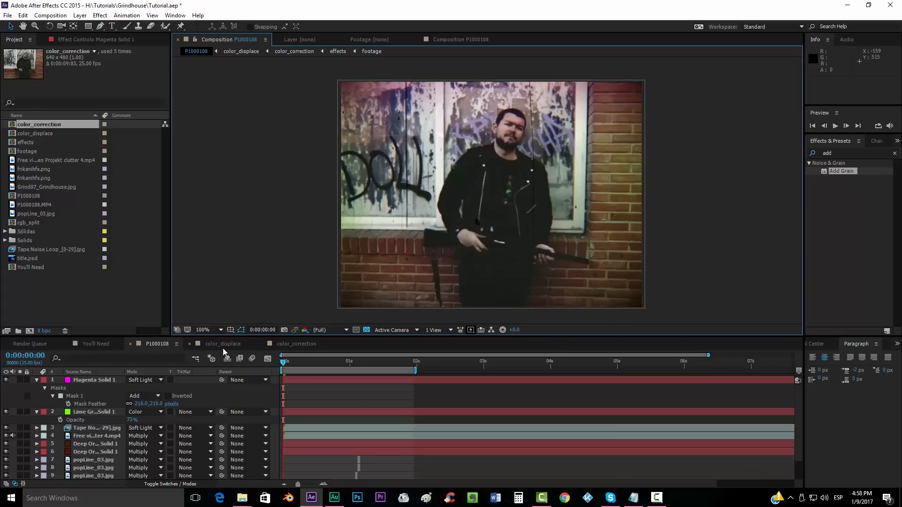
Step: Open the color_correction composition through color_displace and show the effect settings of its adjustment layer
{"action": "scroll", "coordinate": [131, 452], "scroll_direction": "down", "scroll_amount": 2}
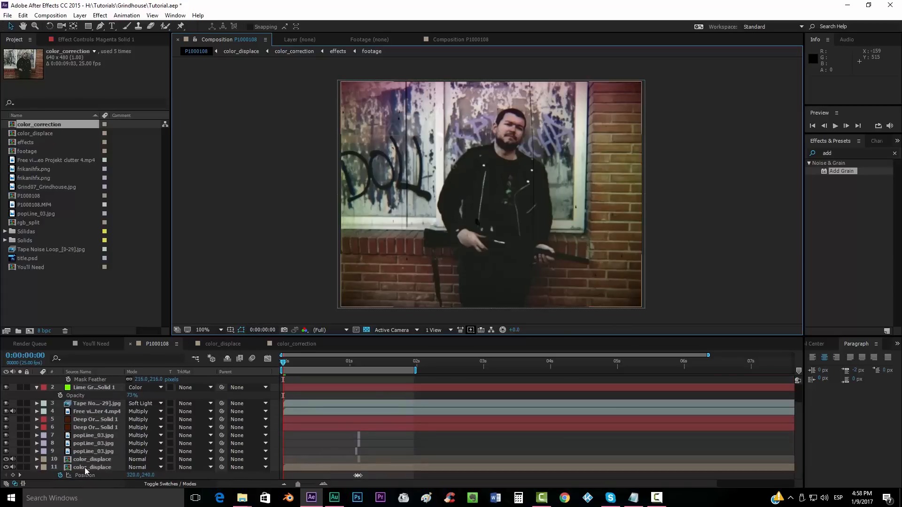
{"action": "double_click", "coordinate": [84, 467]}
{"action": "double_click", "coordinate": [94, 394]}
{"action": "left_click", "coordinate": [98, 387]}
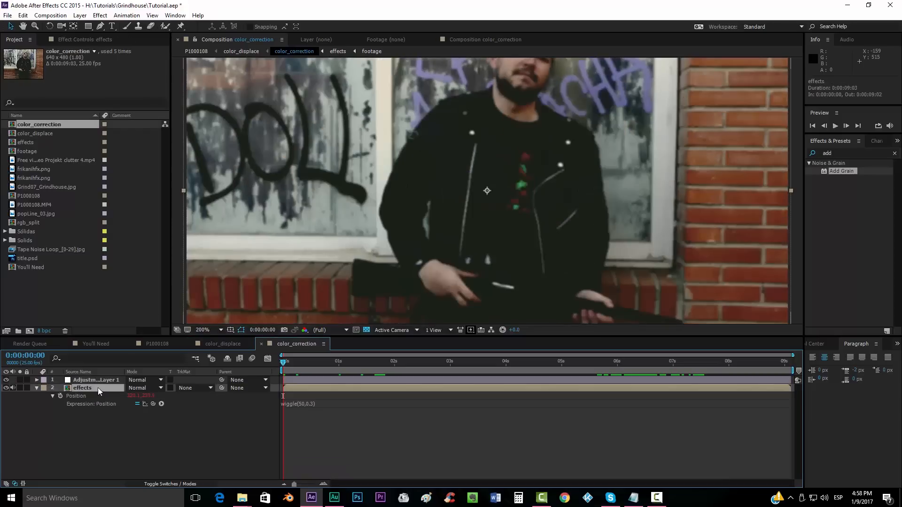
{"action": "left_click", "coordinate": [92, 380]}
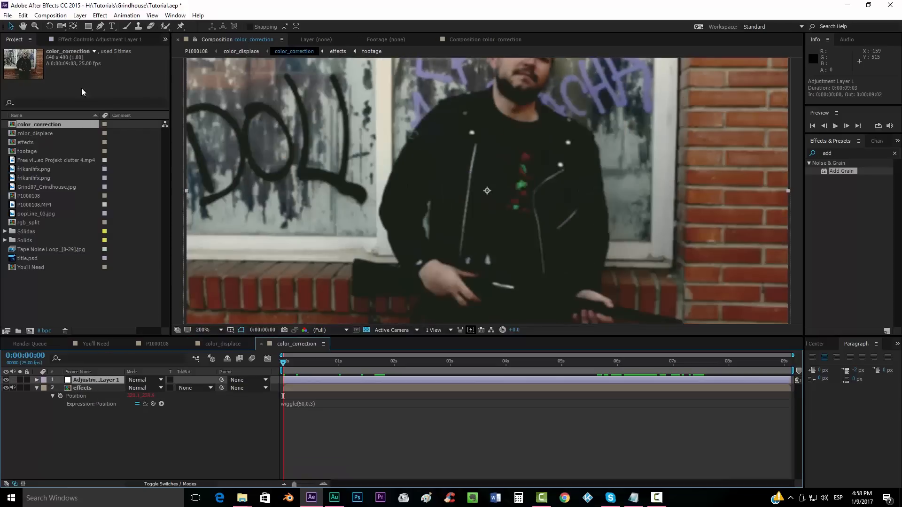
{"action": "left_click", "coordinate": [90, 42]}
{"action": "scroll", "coordinate": [379, 142], "scroll_direction": "down", "scroll_amount": 1}
{"action": "left_click", "coordinate": [379, 142]}
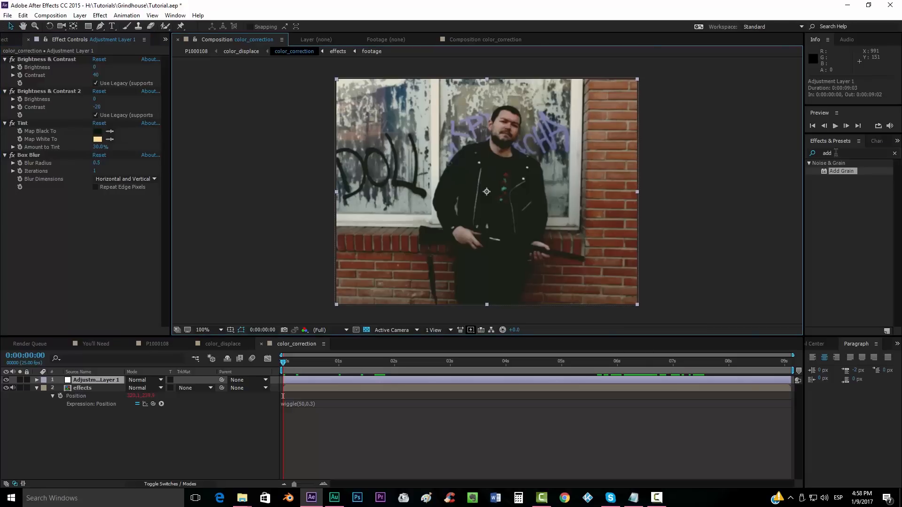
{"action": "left_click", "coordinate": [235, 239]}
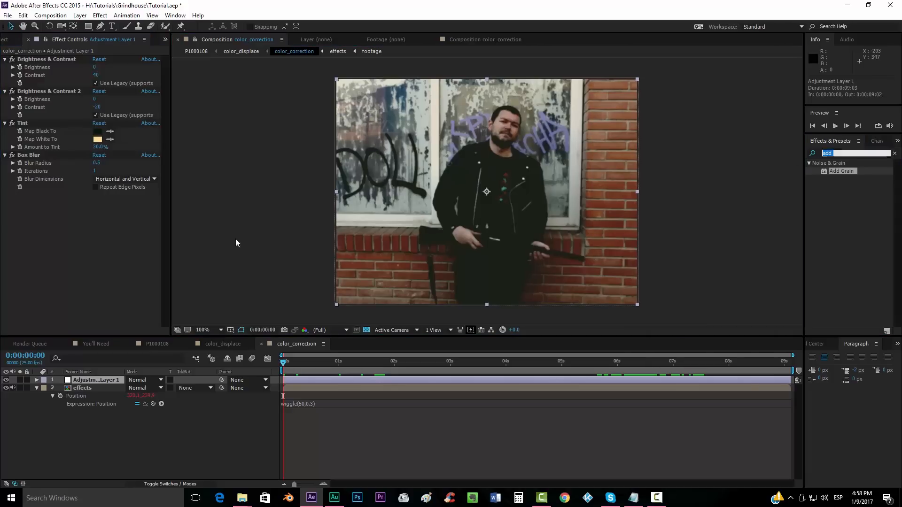
Step: Set the contrast to 20 in the first Brightness & Contrast effect and to -15 in the second
{"action": "left_click", "coordinate": [95, 73]}
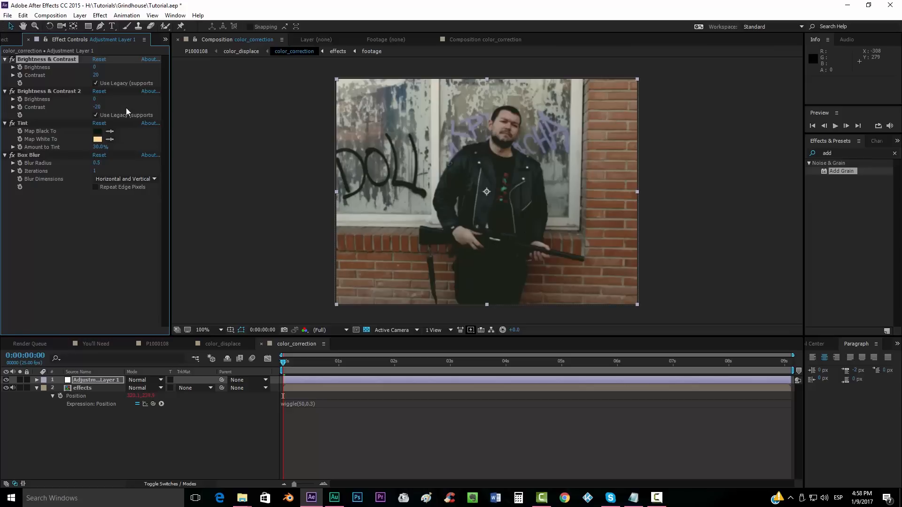
{"action": "left_click", "coordinate": [98, 108]}
{"action": "type", "text": "-15"}
{"action": "key", "text": "Return"}
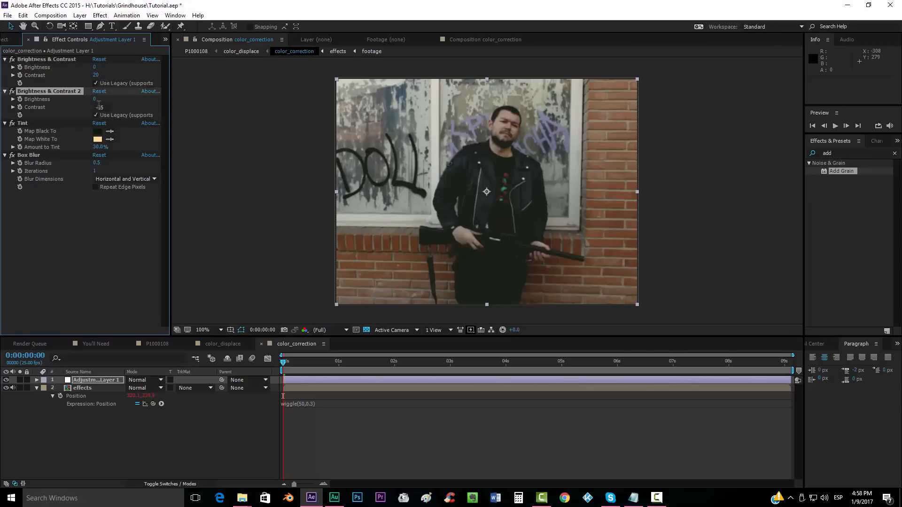
{"action": "left_click", "coordinate": [190, 459]}
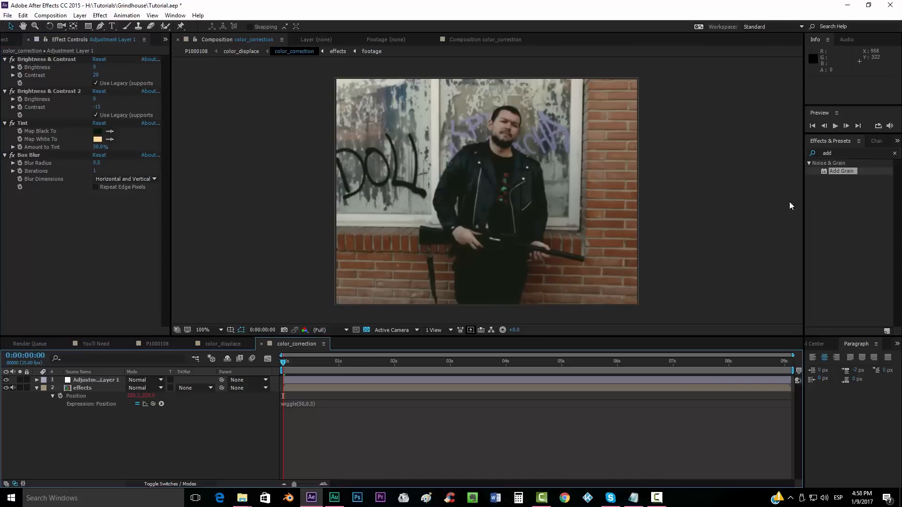
Step: Add a Glow effect to the adjustment layer with a threshold of 75.7% and a radius of 106
{"action": "left_click", "coordinate": [853, 153]}
{"action": "type", "text": "glow"}
{"action": "left_click_drag", "start_coordinate": [835, 235], "coordinate": [504, 379]}
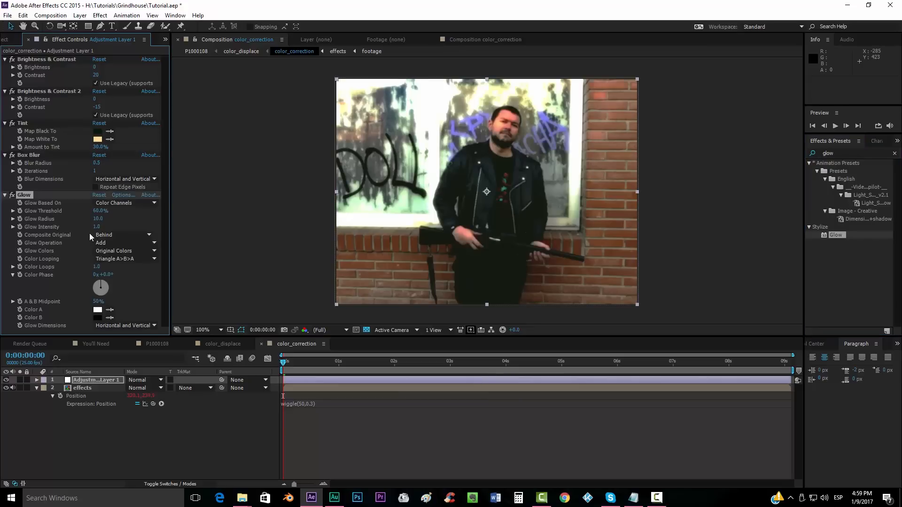
{"action": "left_click_drag", "start_coordinate": [97, 219], "coordinate": [124, 214]}
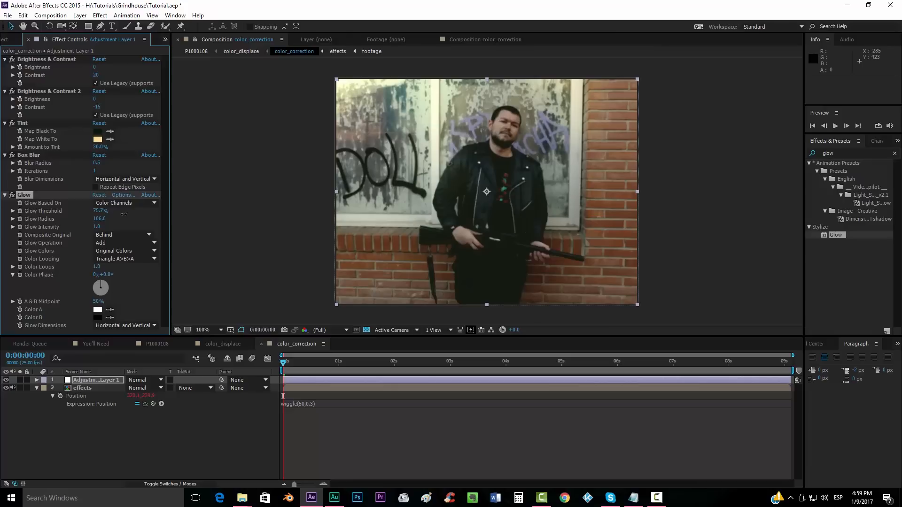
{"action": "left_click", "coordinate": [108, 344]}
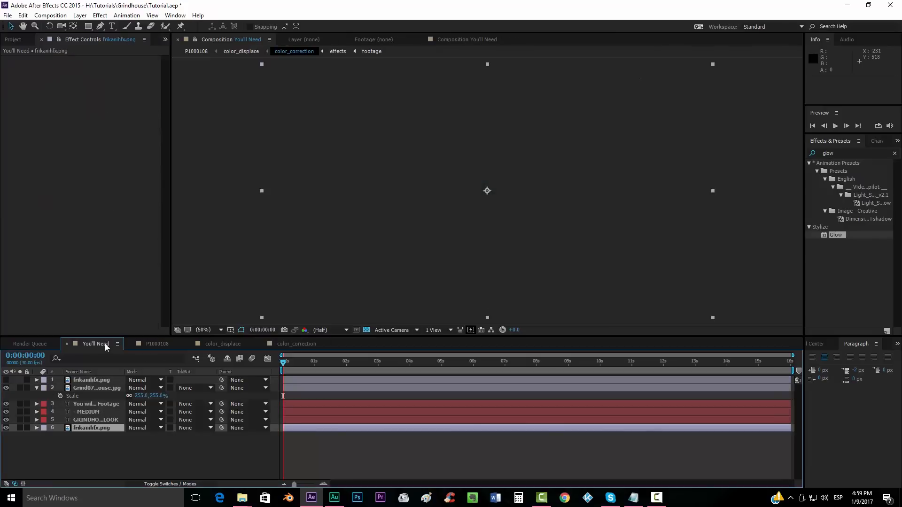
Step: In the P1000108 composition, add an Unsharp Mask effect to the full-length color_displace layer at the bottom of the stack
{"action": "left_click", "coordinate": [151, 344]}
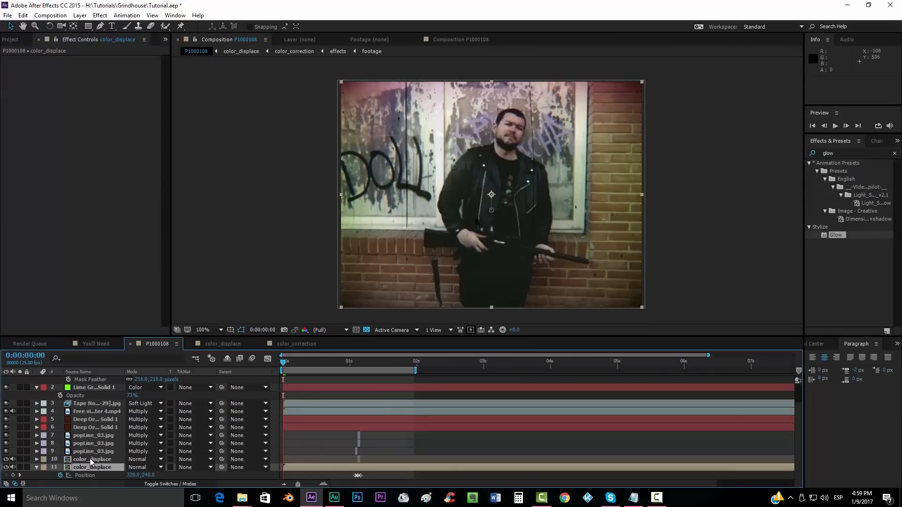
{"action": "left_click", "coordinate": [89, 458]}
{"action": "left_click", "coordinate": [36, 467]}
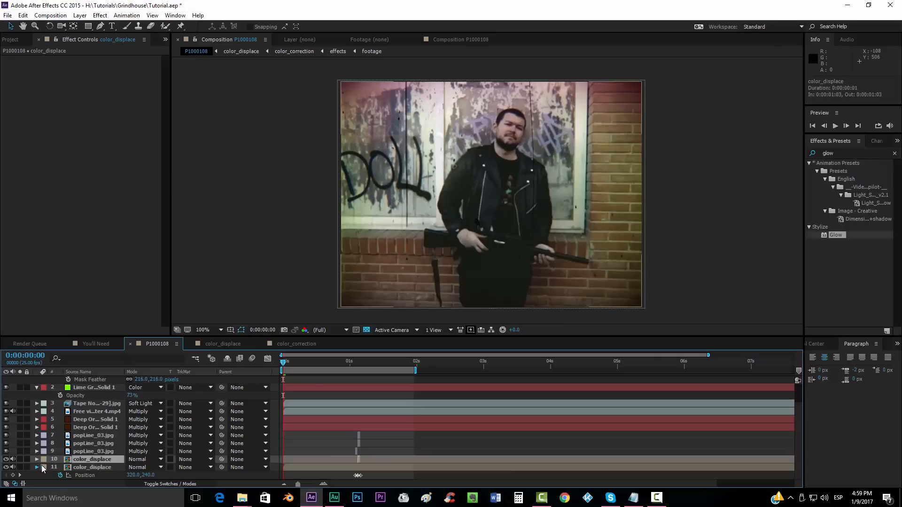
{"action": "left_click", "coordinate": [86, 474]}
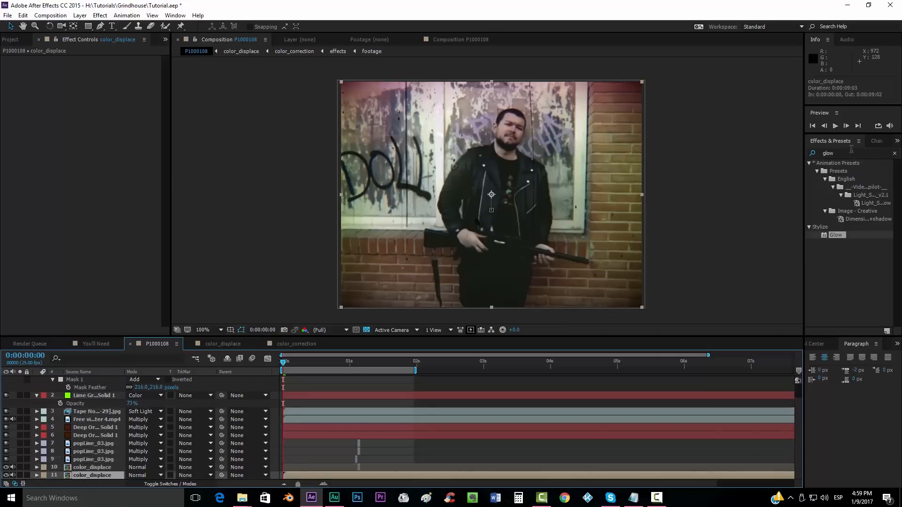
{"action": "left_click", "coordinate": [830, 152]}
{"action": "type", "text": "unsh"}
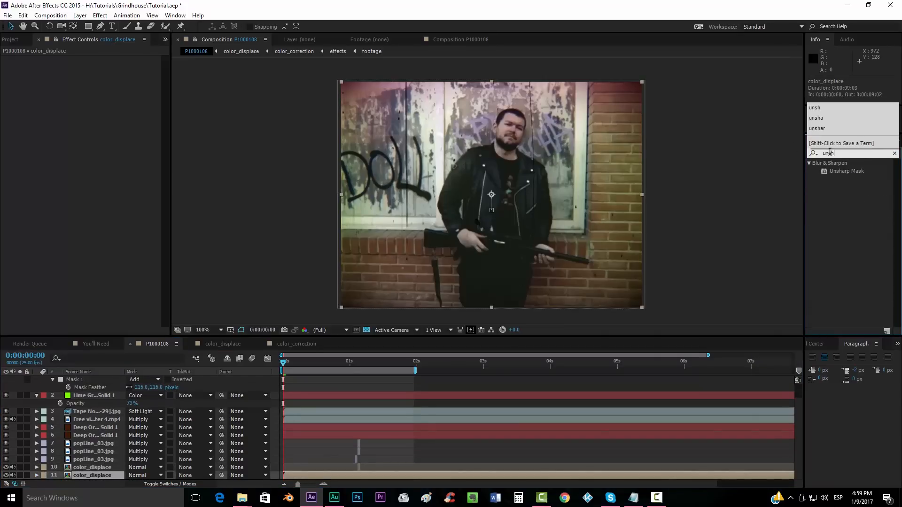
{"action": "left_click_drag", "start_coordinate": [840, 171], "coordinate": [330, 471]}
{"action": "scroll", "coordinate": [528, 193], "scroll_direction": "up", "scroll_amount": 1}
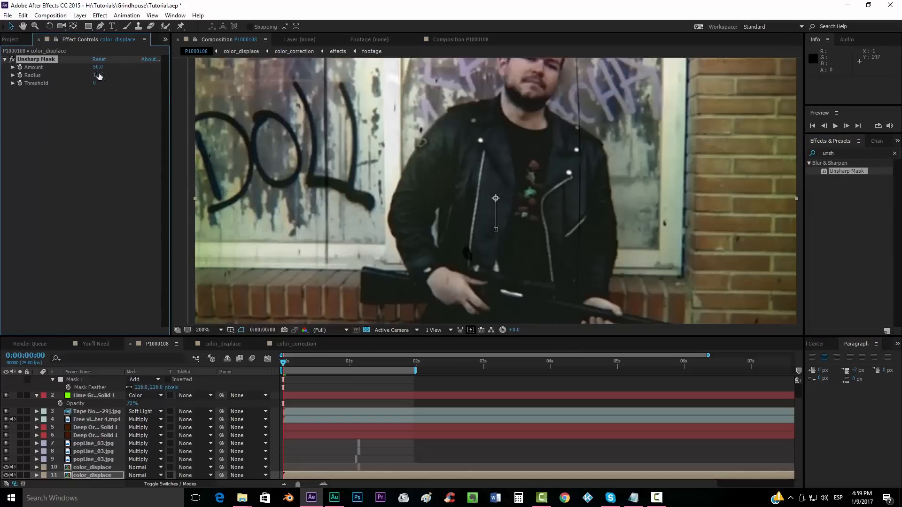
Step: Set the Unsharp Mask radius to 3 and inspect the sharpening up close
{"action": "left_click_drag", "start_coordinate": [98, 78], "coordinate": [97, 74]}
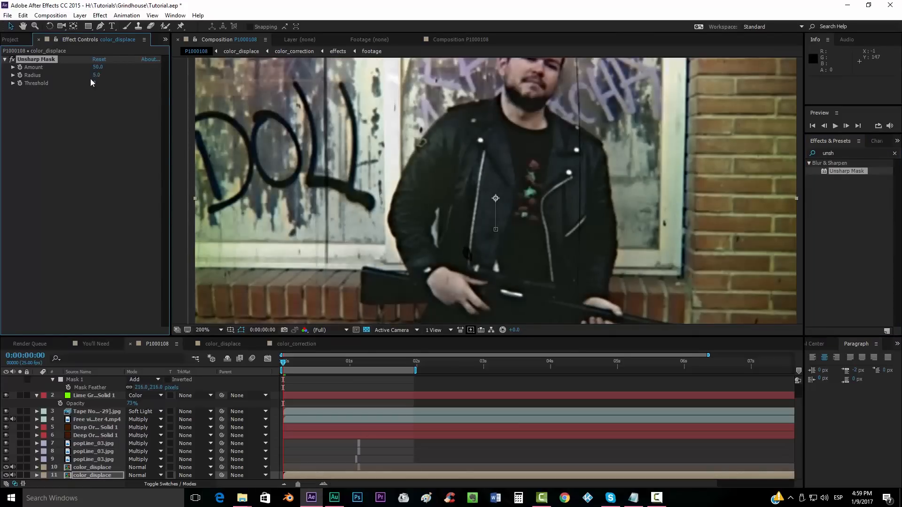
{"action": "left_click", "coordinate": [97, 76]}
{"action": "type", "text": "3"}
{"action": "key", "text": "Return"}
{"action": "key", "text": "comma"}
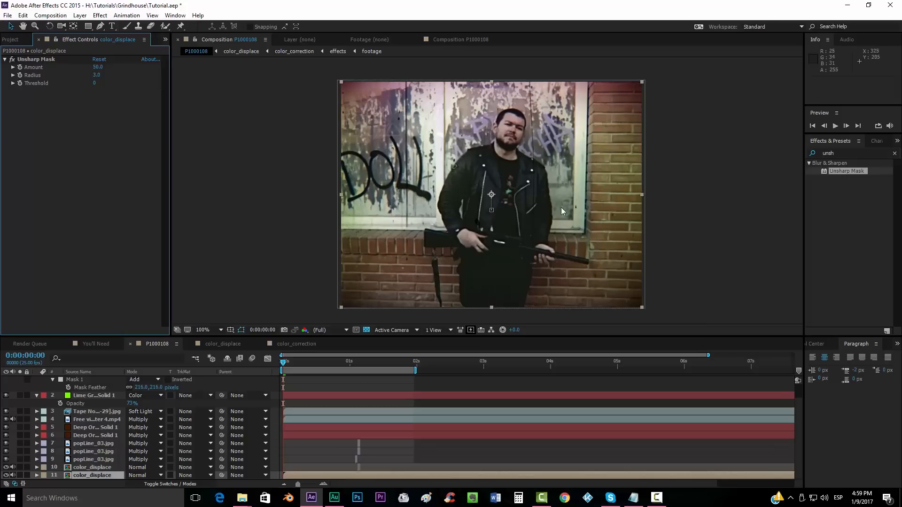
{"action": "key", "text": "period"}
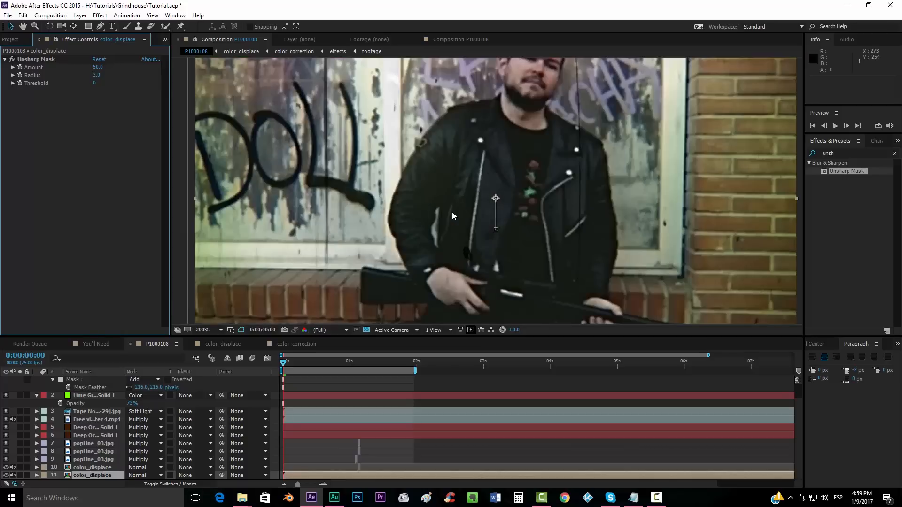
{"action": "left_click_drag", "start_coordinate": [425, 181], "coordinate": [446, 208]}
{"action": "key", "text": "v"}
{"action": "key", "text": "comma"}
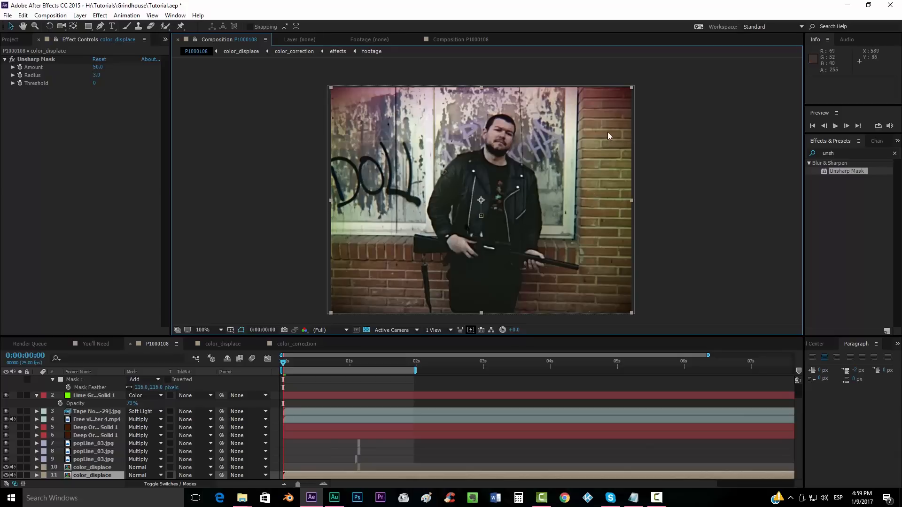
Step: Switch to the Edge browser, go to google.es, and search Google Images for "grunge texture"
{"action": "left_click", "coordinate": [220, 497]}
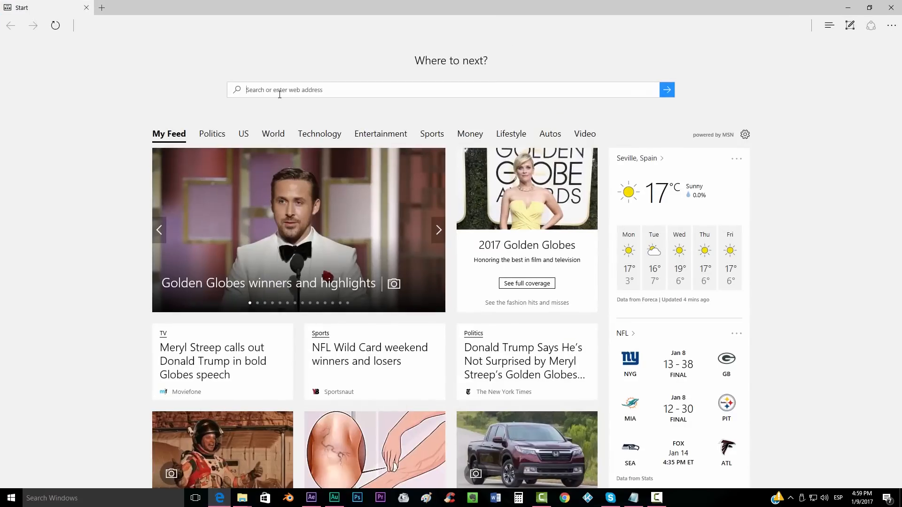
{"action": "left_click", "coordinate": [302, 90]}
{"action": "type", "text": "google.es/"}
{"action": "key", "text": "Return"}
{"action": "left_click", "coordinate": [812, 53]}
{"action": "type", "text": "grunge texture"}
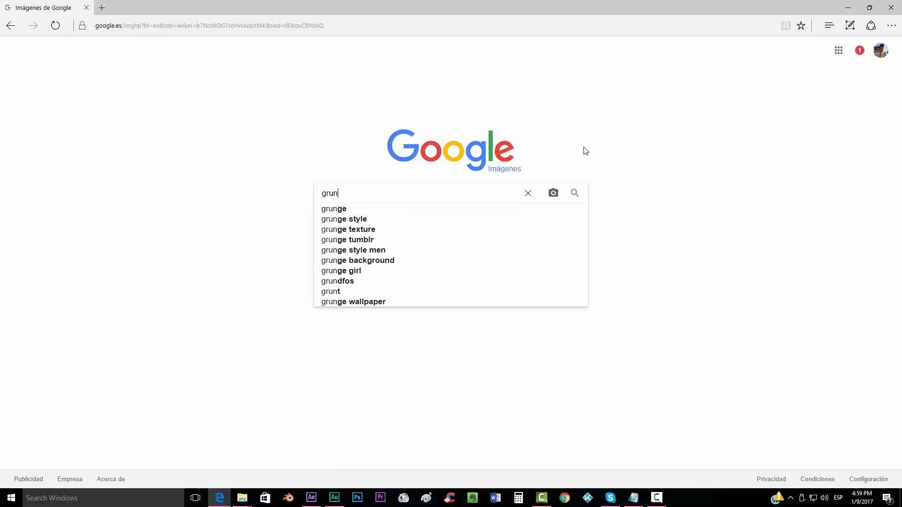
{"action": "key", "text": "Return"}
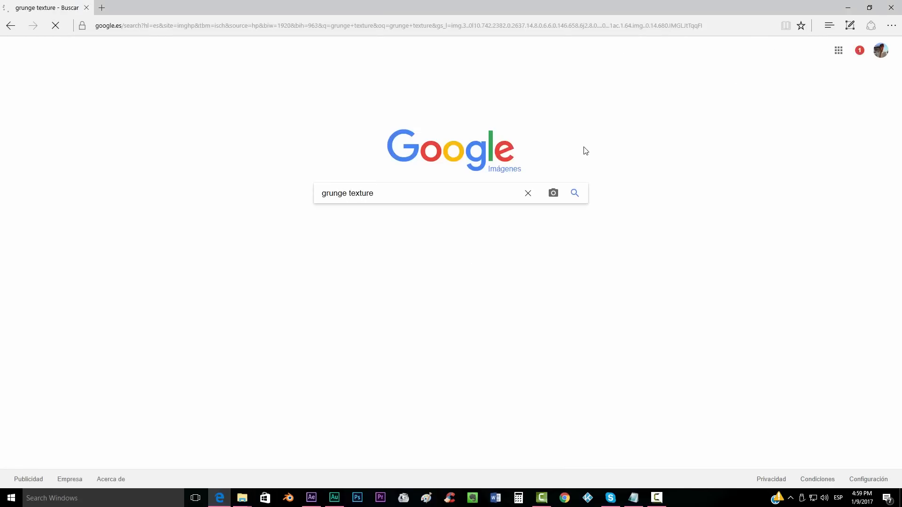
Step: Save the Shadowhouse Creations black-and-white grunge texture as GrungeTexture-2 (JPEG) in the Tutorials\Grindhouse folder on drive H
{"action": "left_click", "coordinate": [87, 218]}
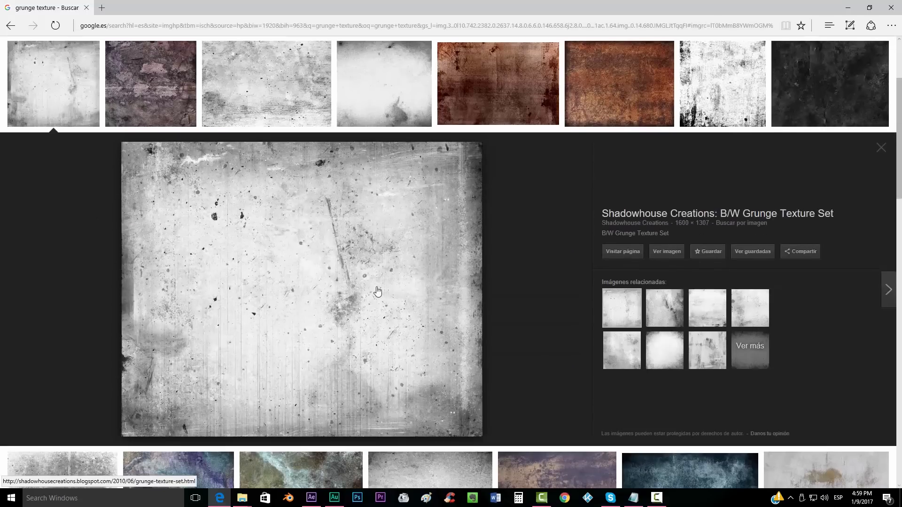
{"action": "right_click", "coordinate": [376, 292]}
{"action": "left_click", "coordinate": [404, 378]}
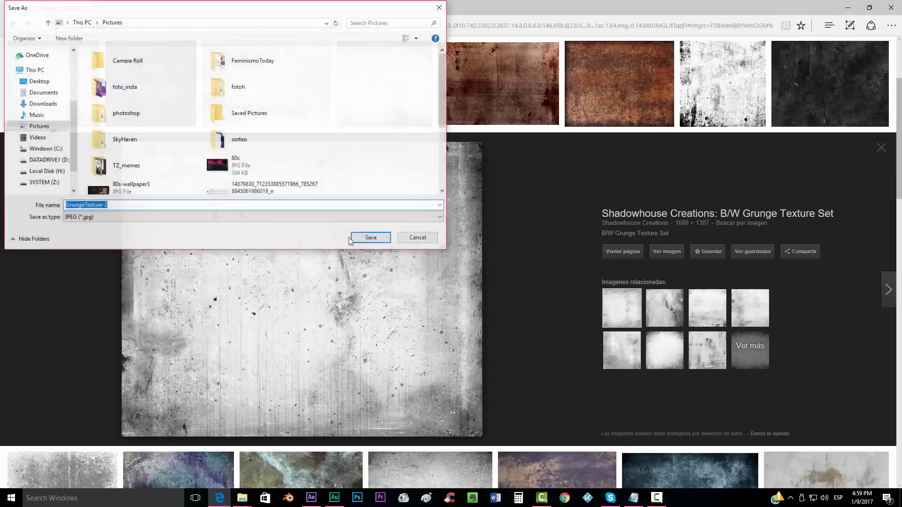
{"action": "left_click", "coordinate": [46, 171]}
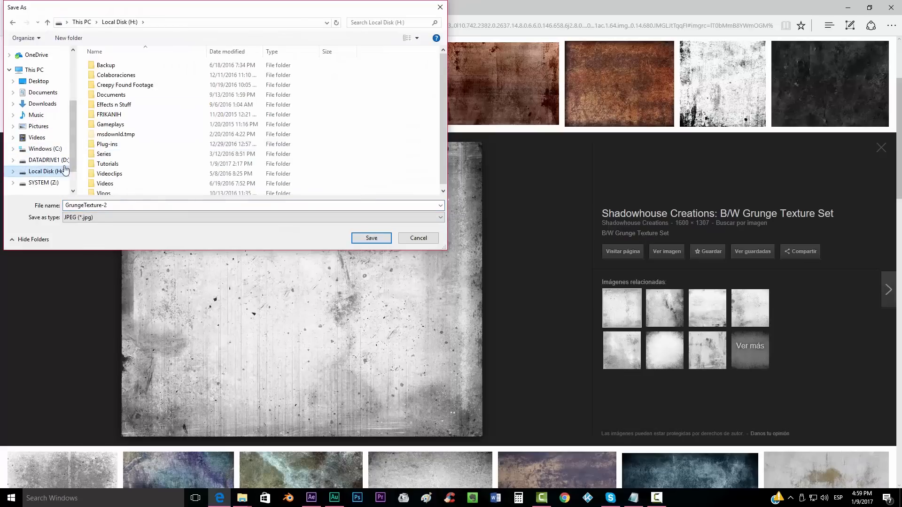
{"action": "double_click", "coordinate": [112, 166]}
{"action": "double_click", "coordinate": [110, 75]}
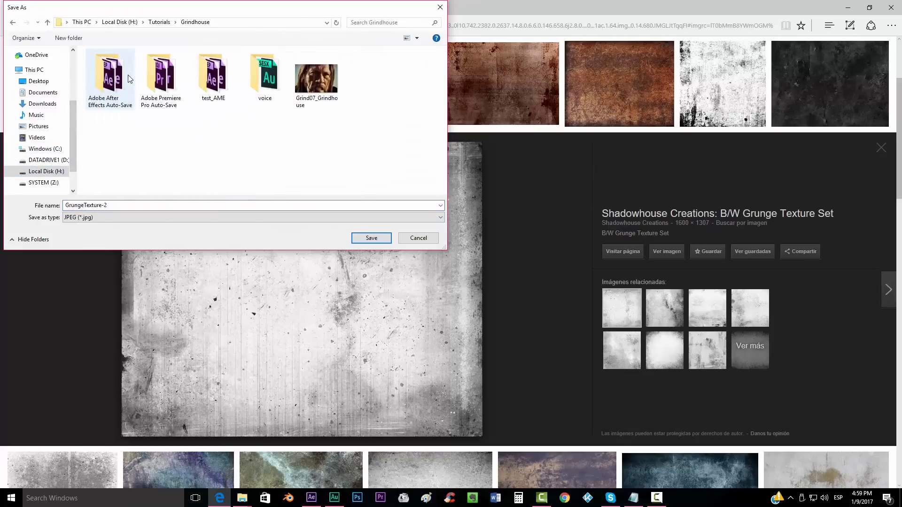
{"action": "left_click", "coordinate": [371, 238]}
Step: Switch to After Effects, import GrungeTexture-2.jpg, and place it as the top layer of P1000108, scaled to 42%
{"action": "left_click", "coordinate": [311, 498]}
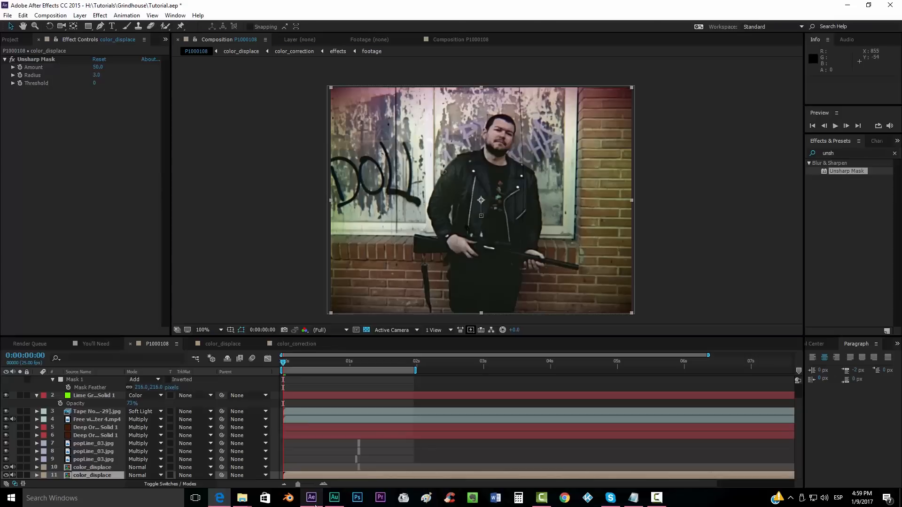
{"action": "left_click", "coordinate": [13, 39]}
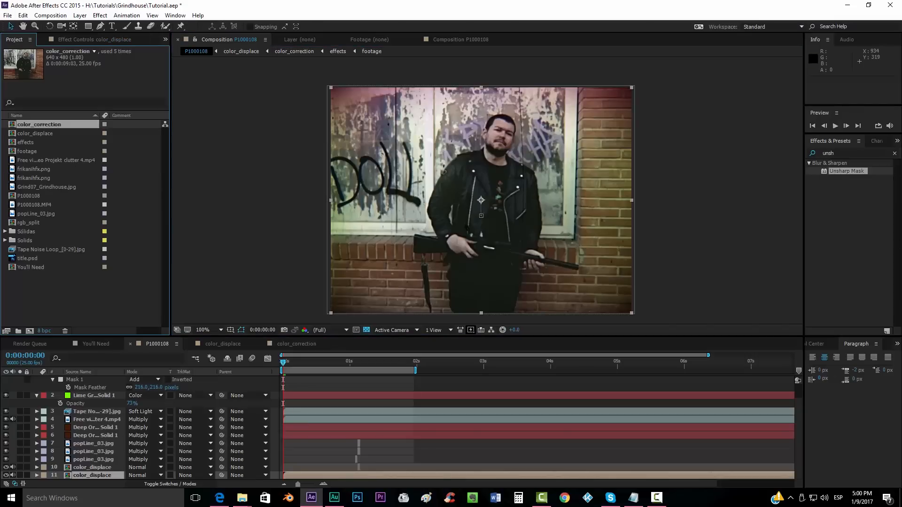
{"action": "left_click", "coordinate": [241, 498]}
{"action": "left_click_drag", "start_coordinate": [859, 281], "coordinate": [58, 291]}
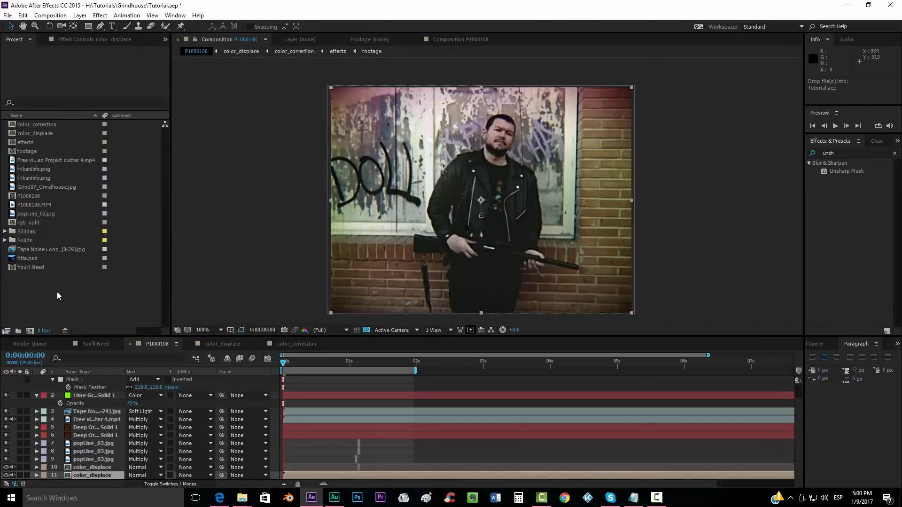
{"action": "mouse_move", "coordinate": [40, 195]}
{"action": "left_mouse_down"}
{"action": "mouse_move", "coordinate": [97, 381]}
{"action": "mouse_move", "coordinate": [133, 393]}
{"action": "left_mouse_up"}
{"action": "key", "text": "s"}
Step: Try Soft Light on the grunge texture layer, and settle on Multiply as its blending mode
{"action": "left_click", "coordinate": [148, 378]}
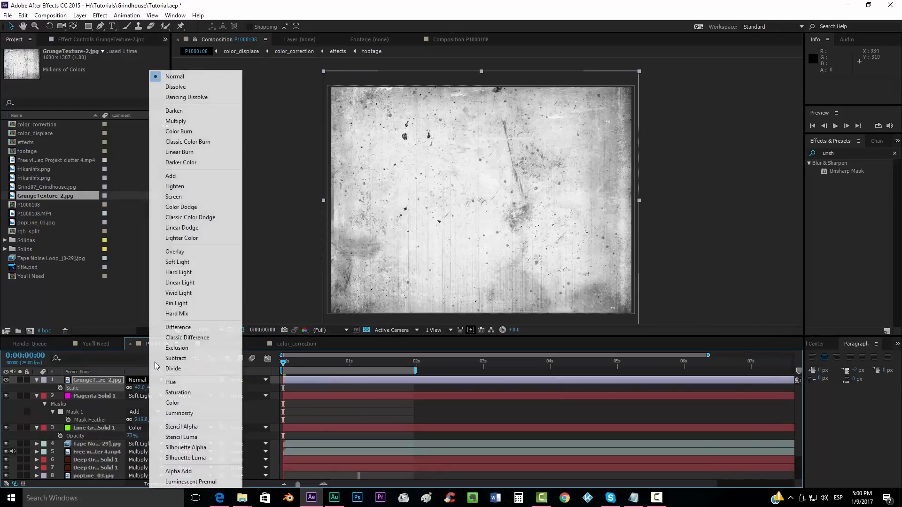
{"action": "left_click", "coordinate": [191, 259]}
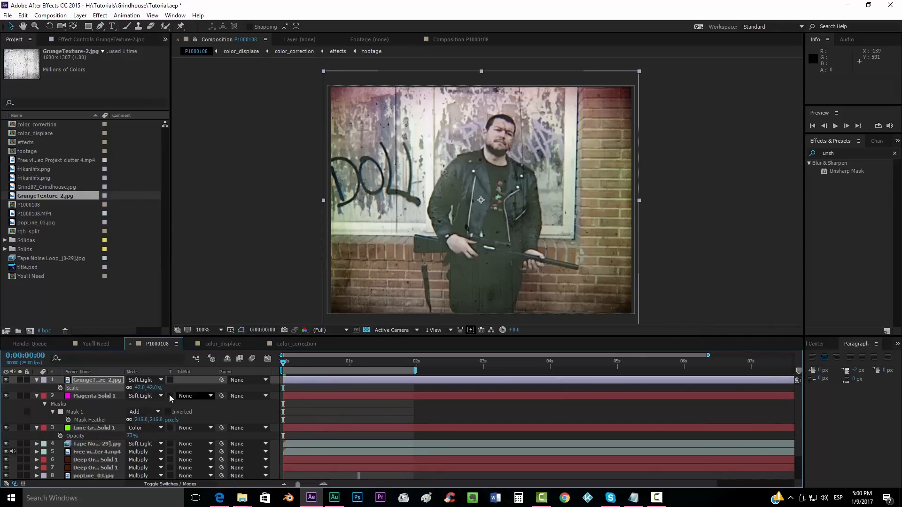
{"action": "left_click", "coordinate": [150, 379]}
{"action": "left_click", "coordinate": [181, 123]}
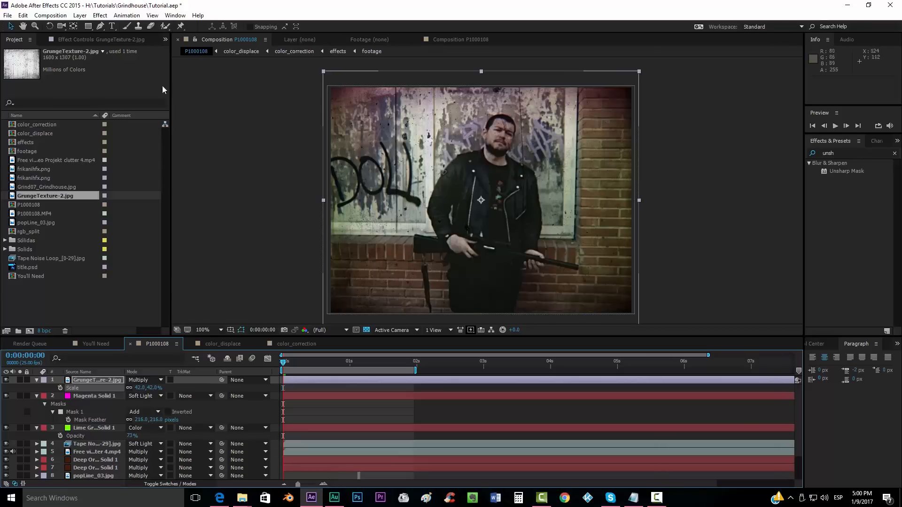
Step: Add a full-layer elliptical mask to the grunge texture, set it to Subtract, and feather it by 321 pixels
{"action": "left_click_drag", "start_coordinate": [88, 26], "coordinate": [123, 45]}
{"action": "double_click", "coordinate": [88, 26]}
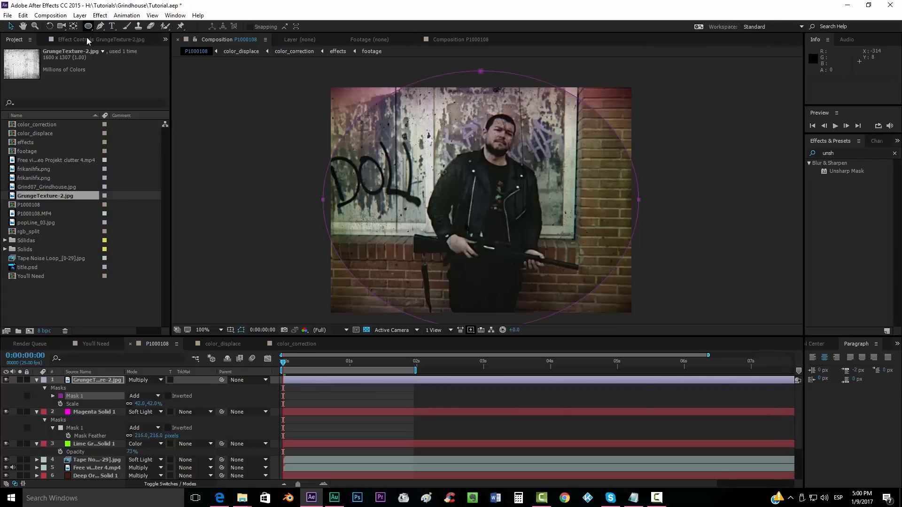
{"action": "left_click", "coordinate": [144, 395]}
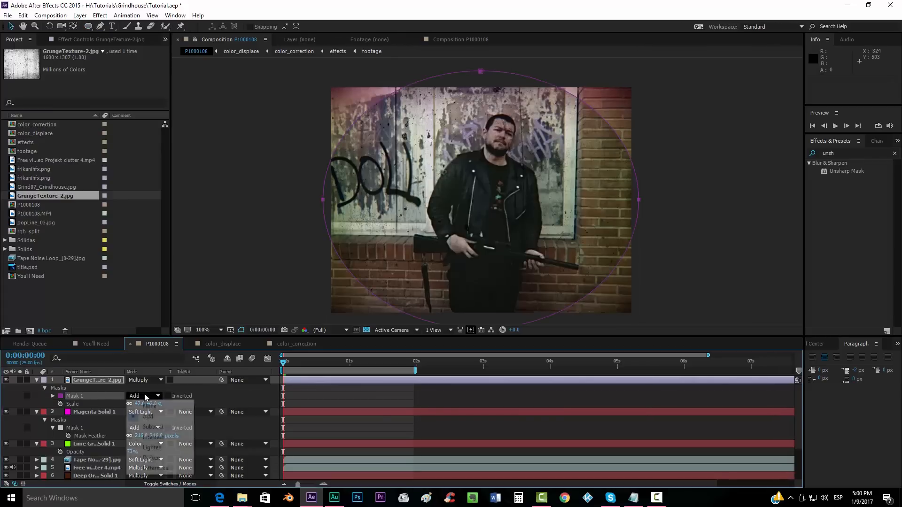
{"action": "left_click", "coordinate": [143, 425]}
{"action": "key", "text": "f"}
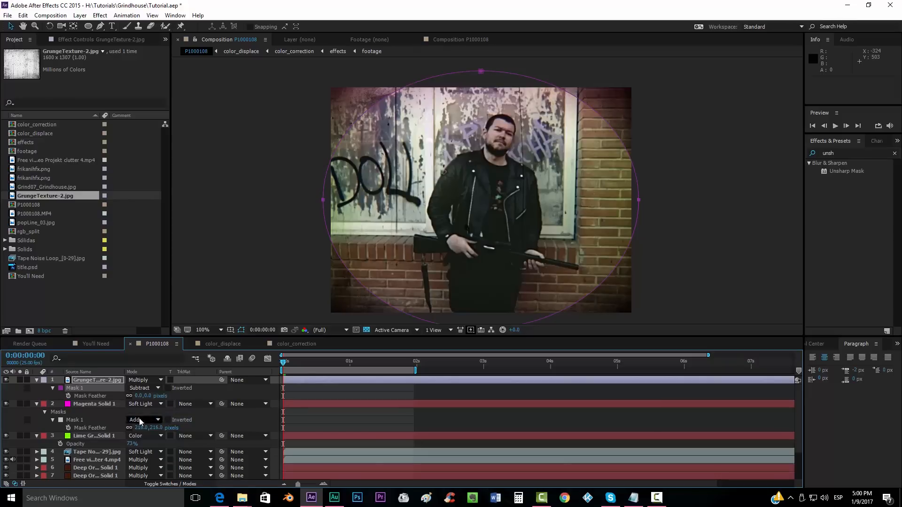
{"action": "left_click_drag", "start_coordinate": [143, 396], "coordinate": [301, 393]}
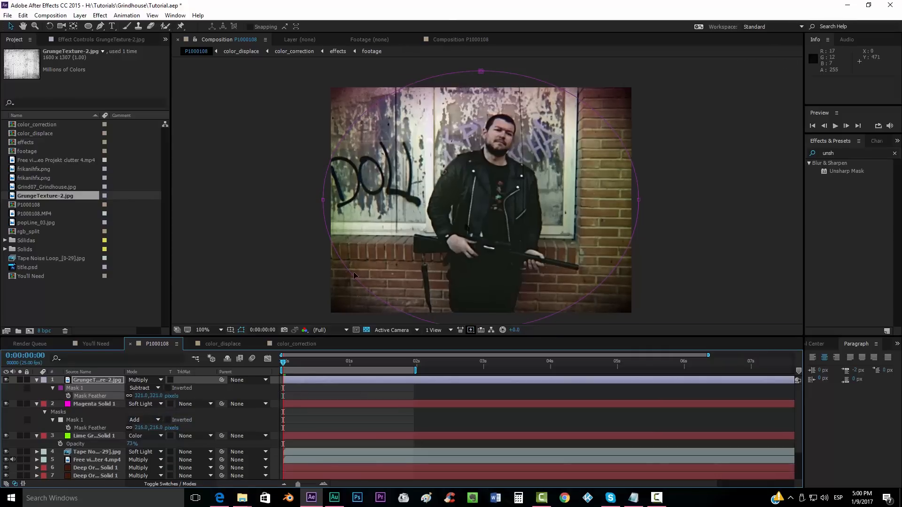
Step: Shrink the grunge texture's elliptical mask inward so the texture covers more of the frame
{"action": "double_click", "coordinate": [480, 70]}
{"action": "left_click_drag", "start_coordinate": [638, 70], "coordinate": [585, 109]}
{"action": "left_click", "coordinate": [606, 426]}
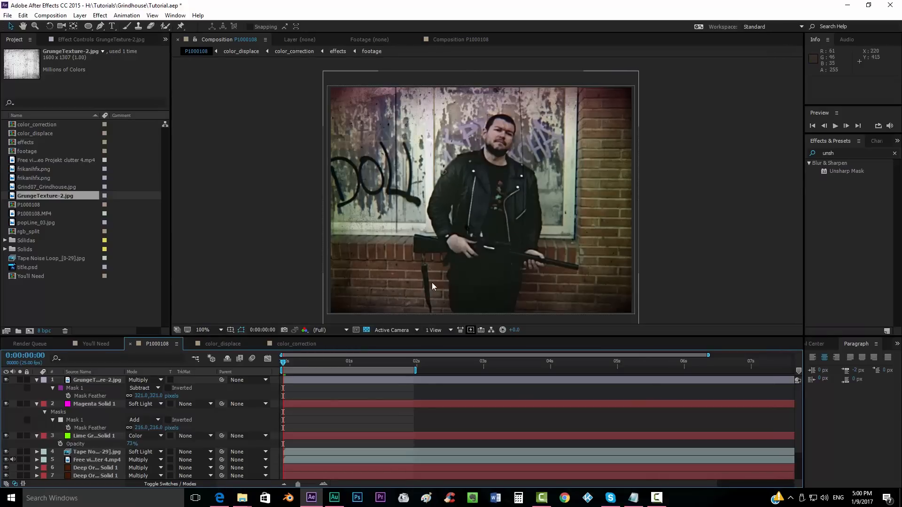
Step: Fit the composition in the viewer and scrub to 0:00:01:10 to review the finished look
{"action": "left_click", "coordinate": [219, 330]}
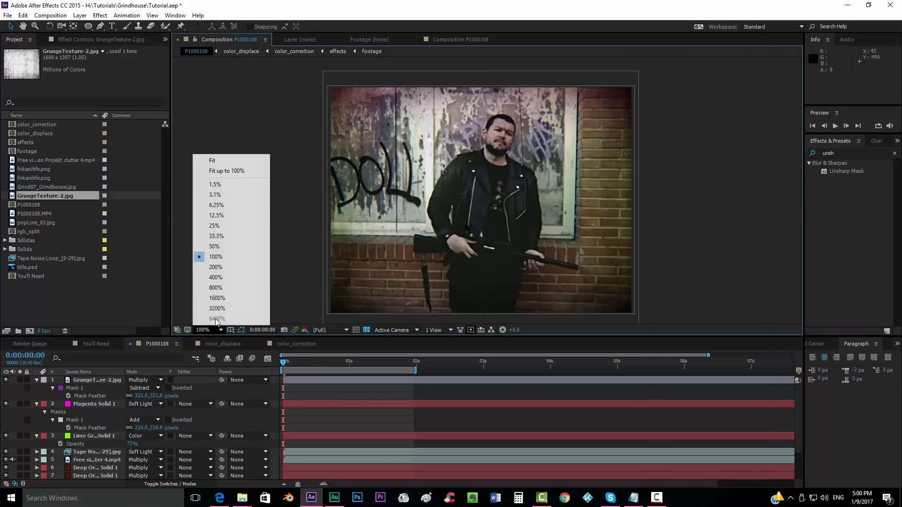
{"action": "left_click", "coordinate": [218, 160]}
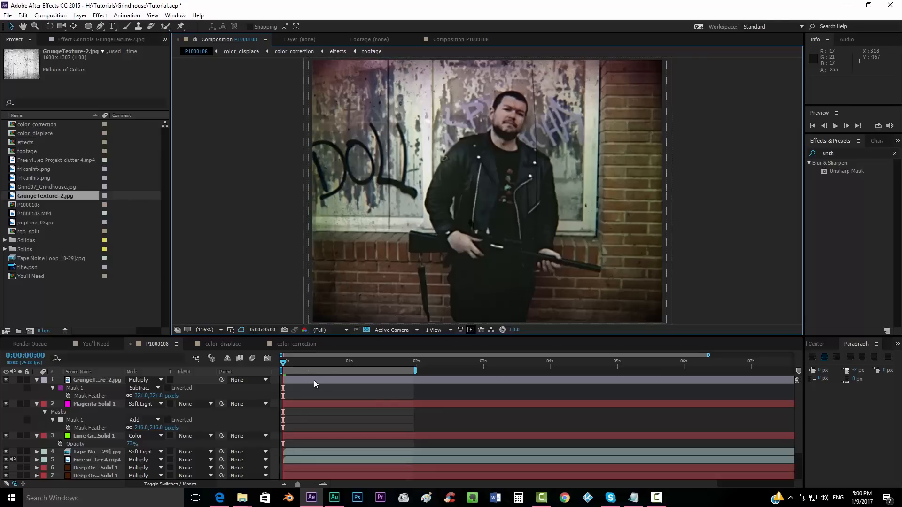
{"action": "left_click_drag", "start_coordinate": [291, 362], "coordinate": [377, 364]}
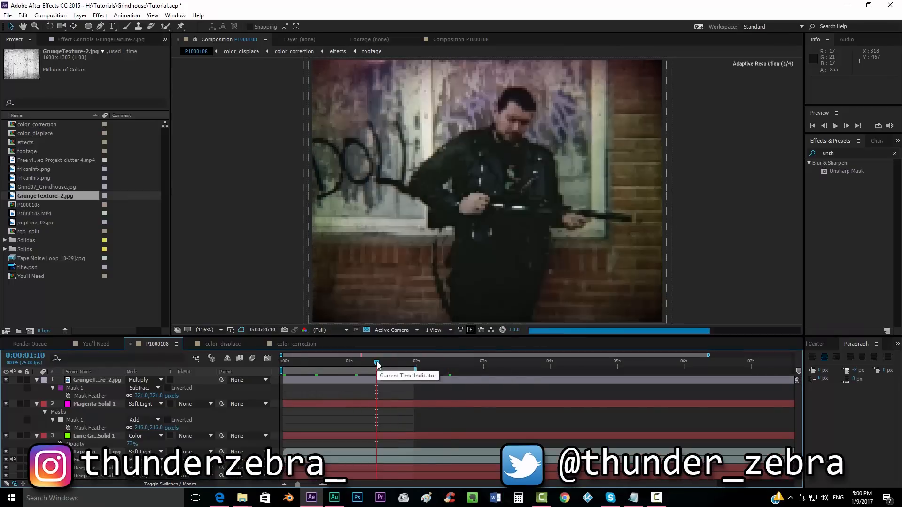